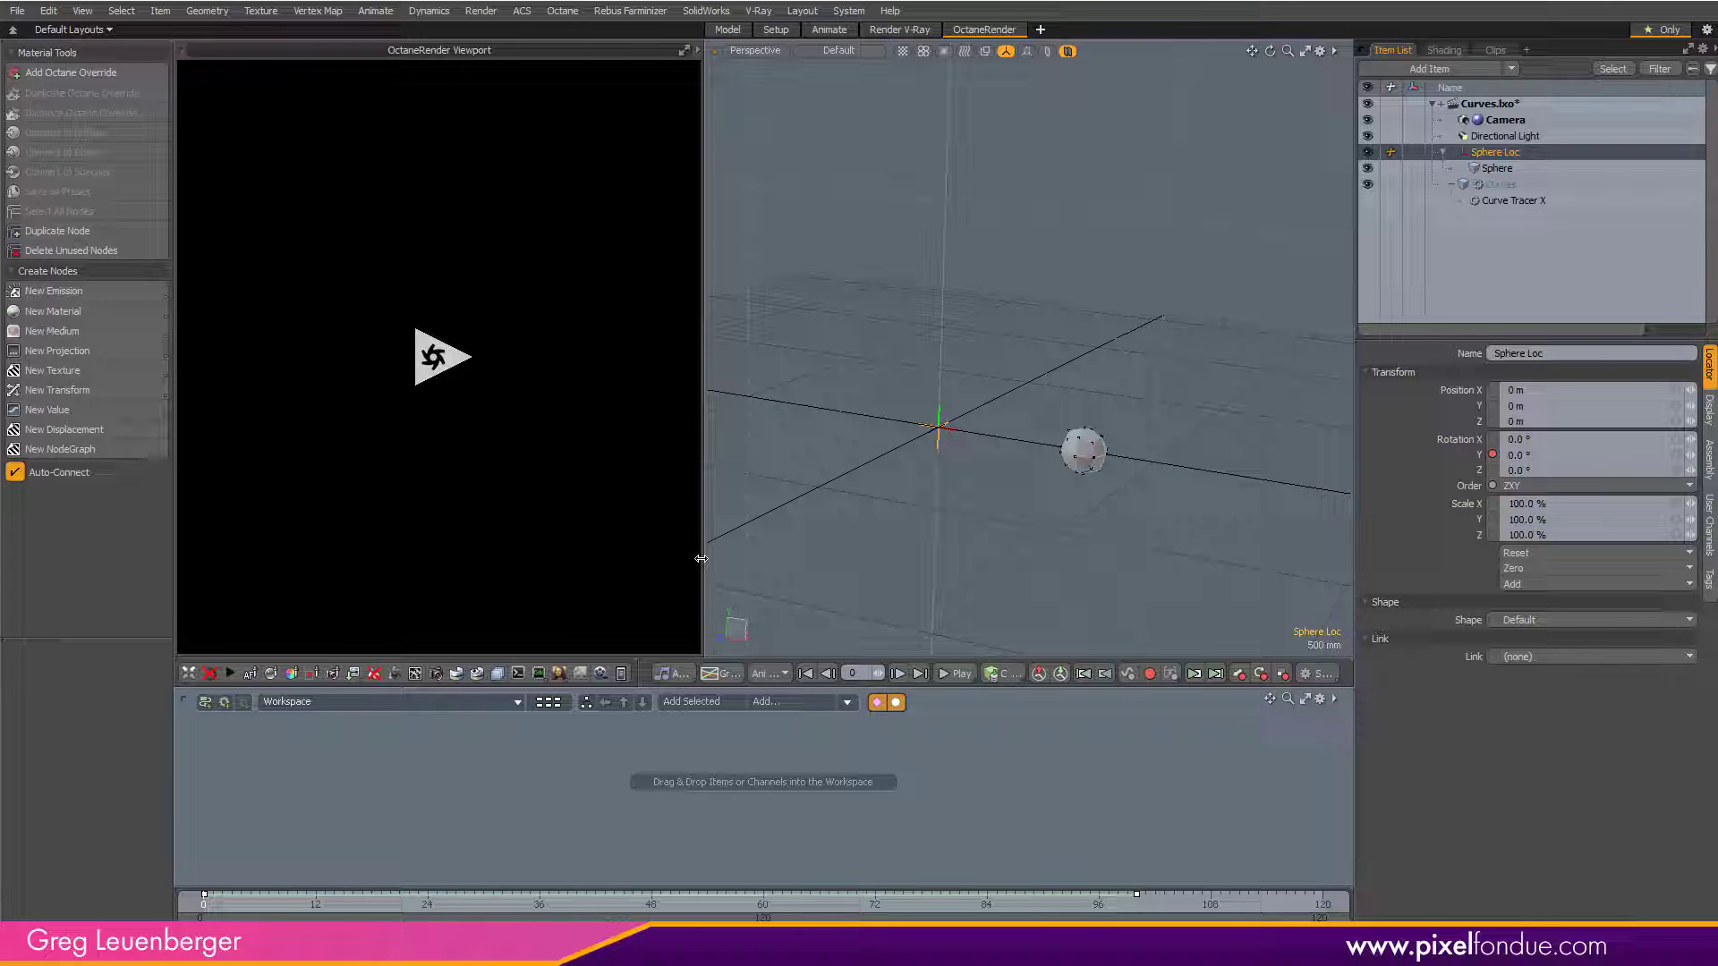
- Widen the OctaneRender viewport and frame the sphere and its locator in the perspective view
left_click_drag(701, 559, 790, 559)
scroll(1158, 488, "up", 2)
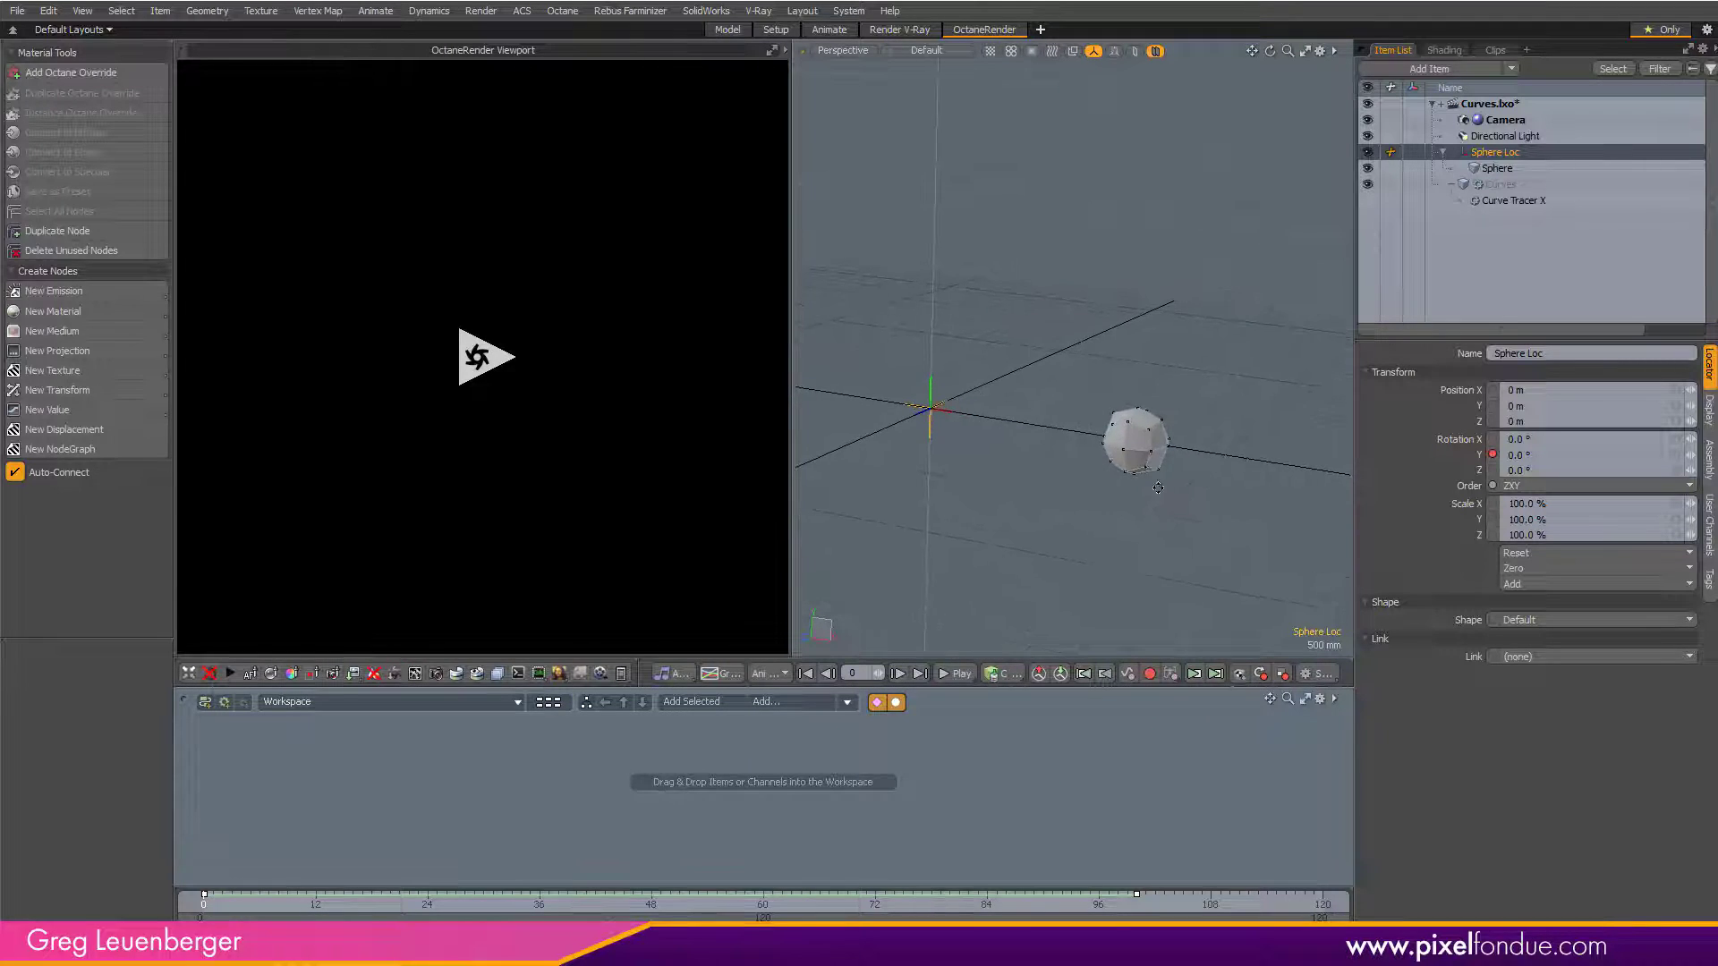
mouse_move(1158, 488)
left_mouse_down("alt")
mouse_move(1123, 479)
mouse_move(1183, 506)
left_mouse_up("alt")
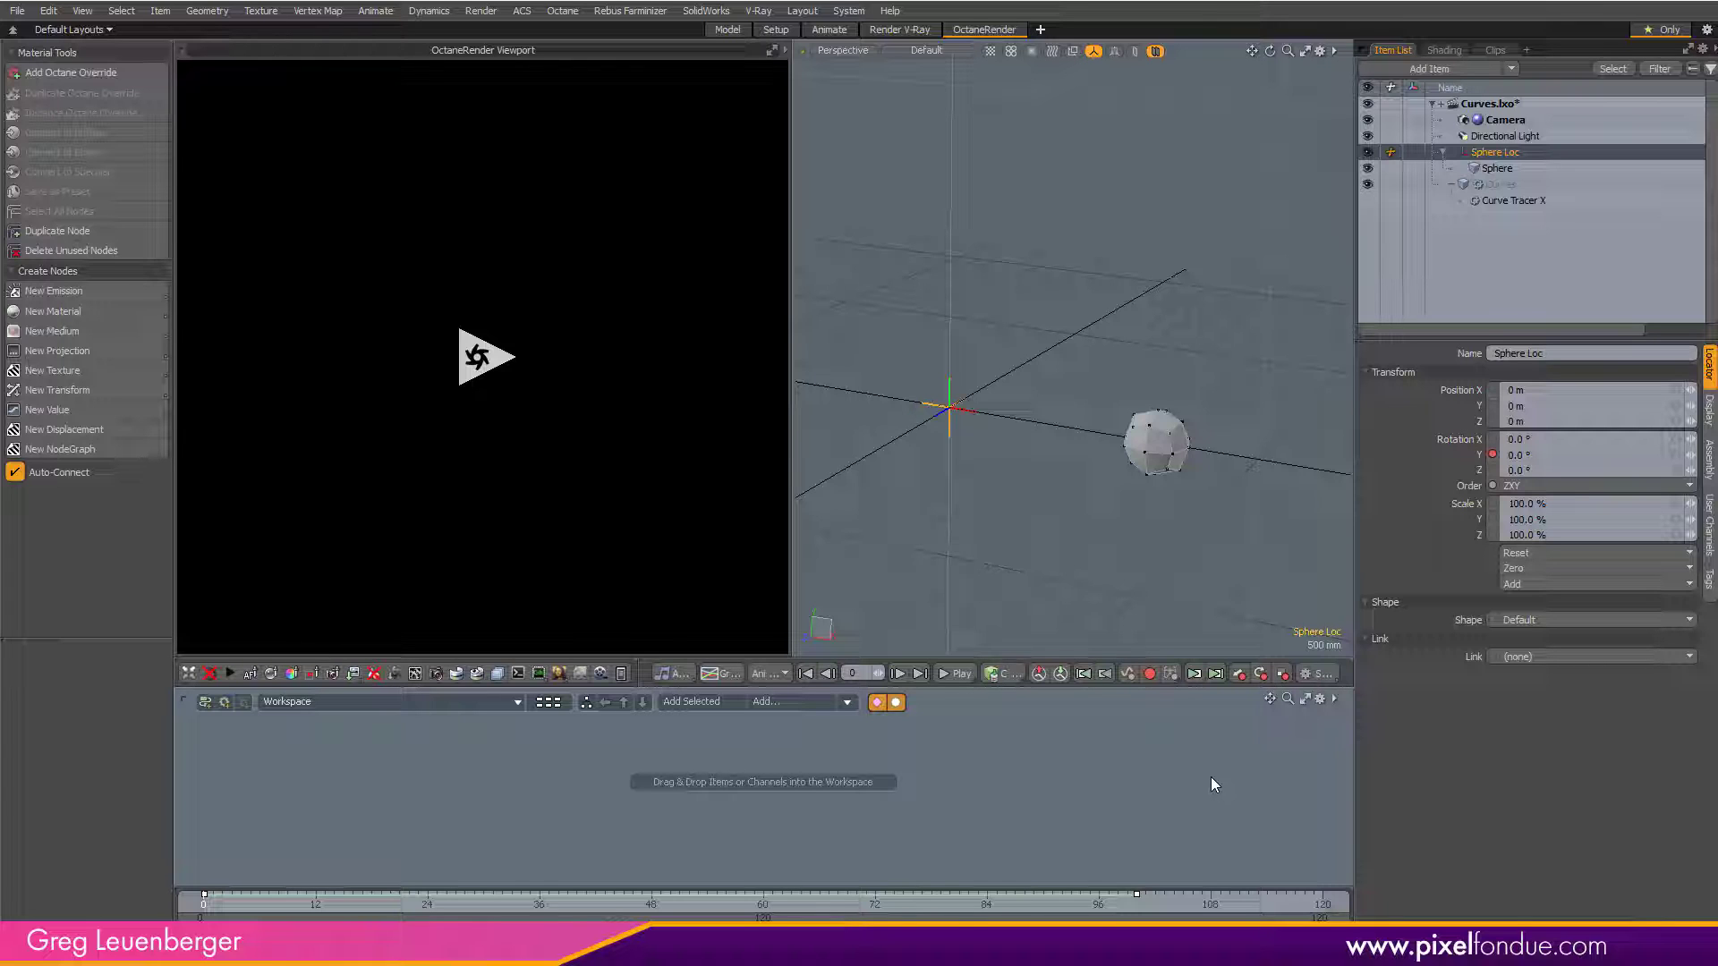
left_click_drag(1106, 524, 1090, 507, "ctrl+alt")
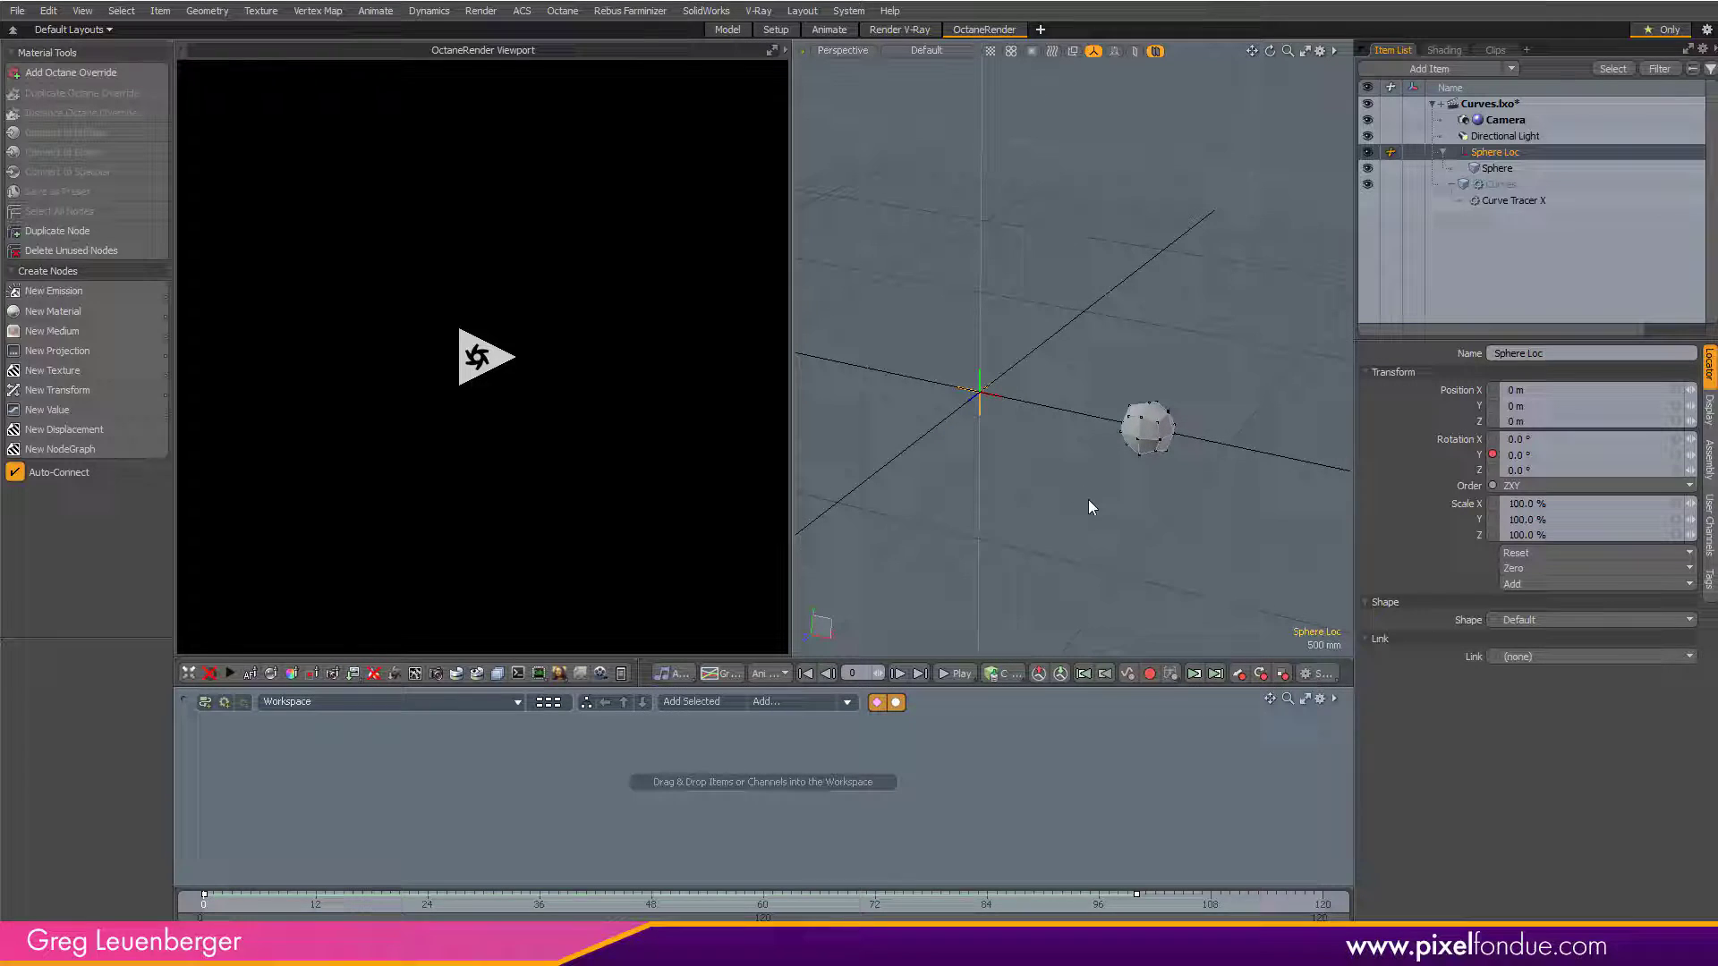
- Preview the Curve Tracer X trails by scrubbing the animation, returning to frame 0 with the operation disabled
left_click(1516, 206)
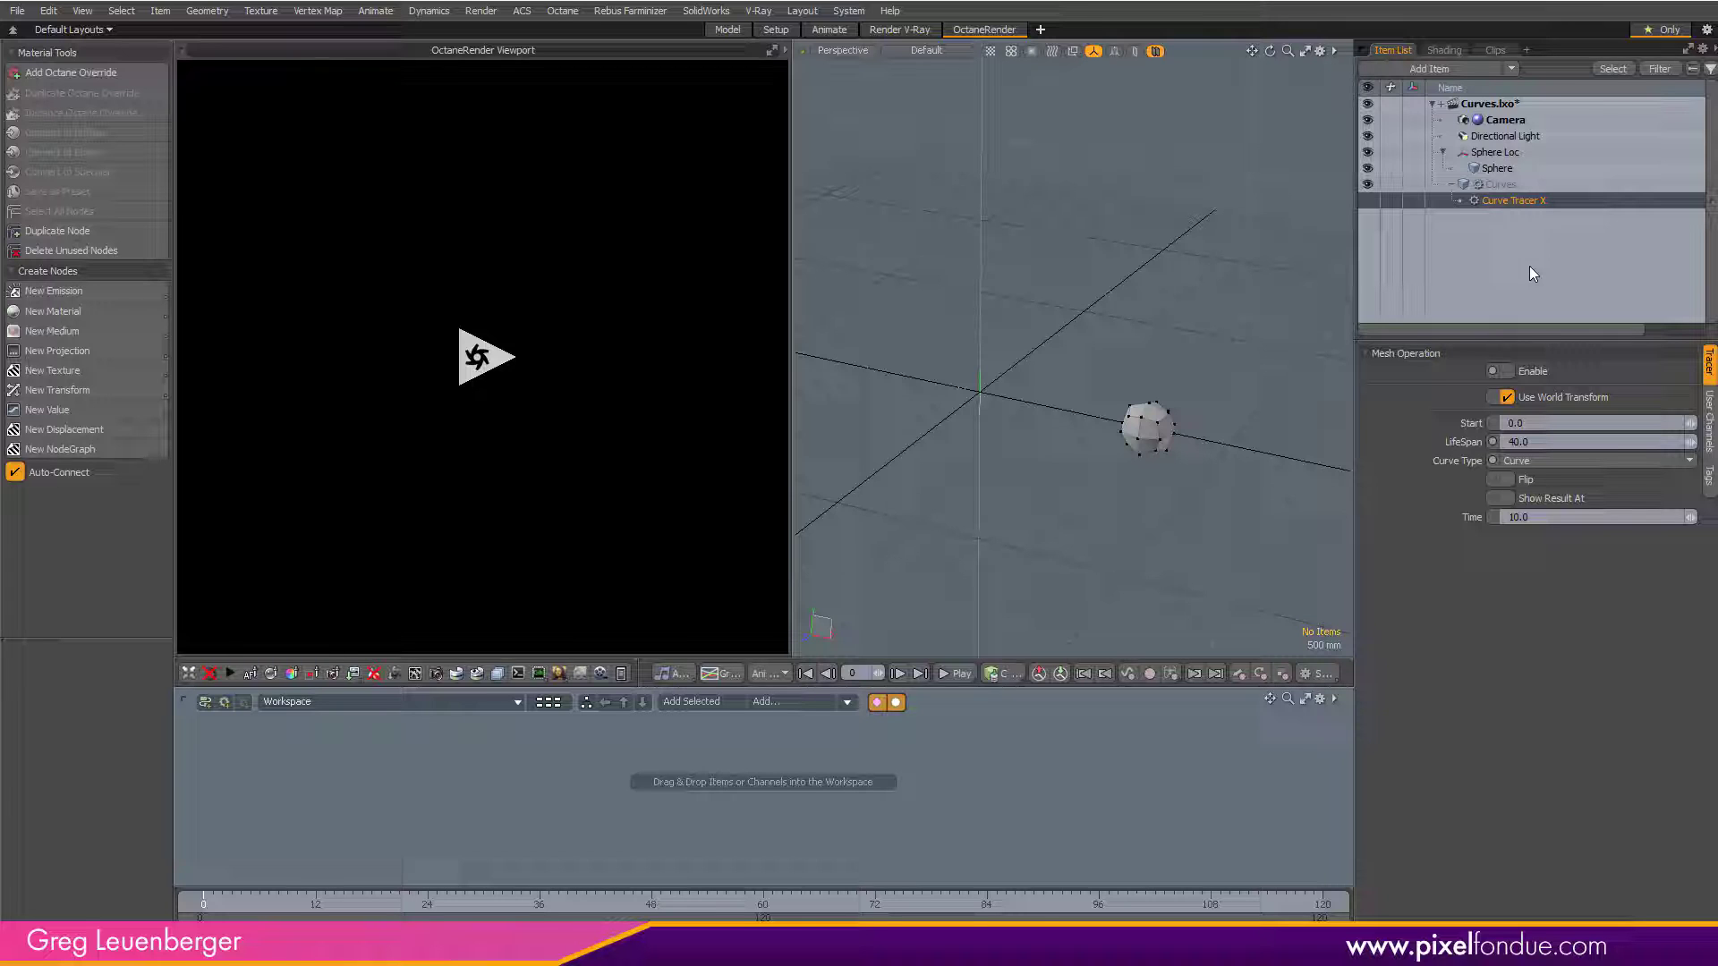
left_click_drag(1253, 420, 1012, 510, "alt")
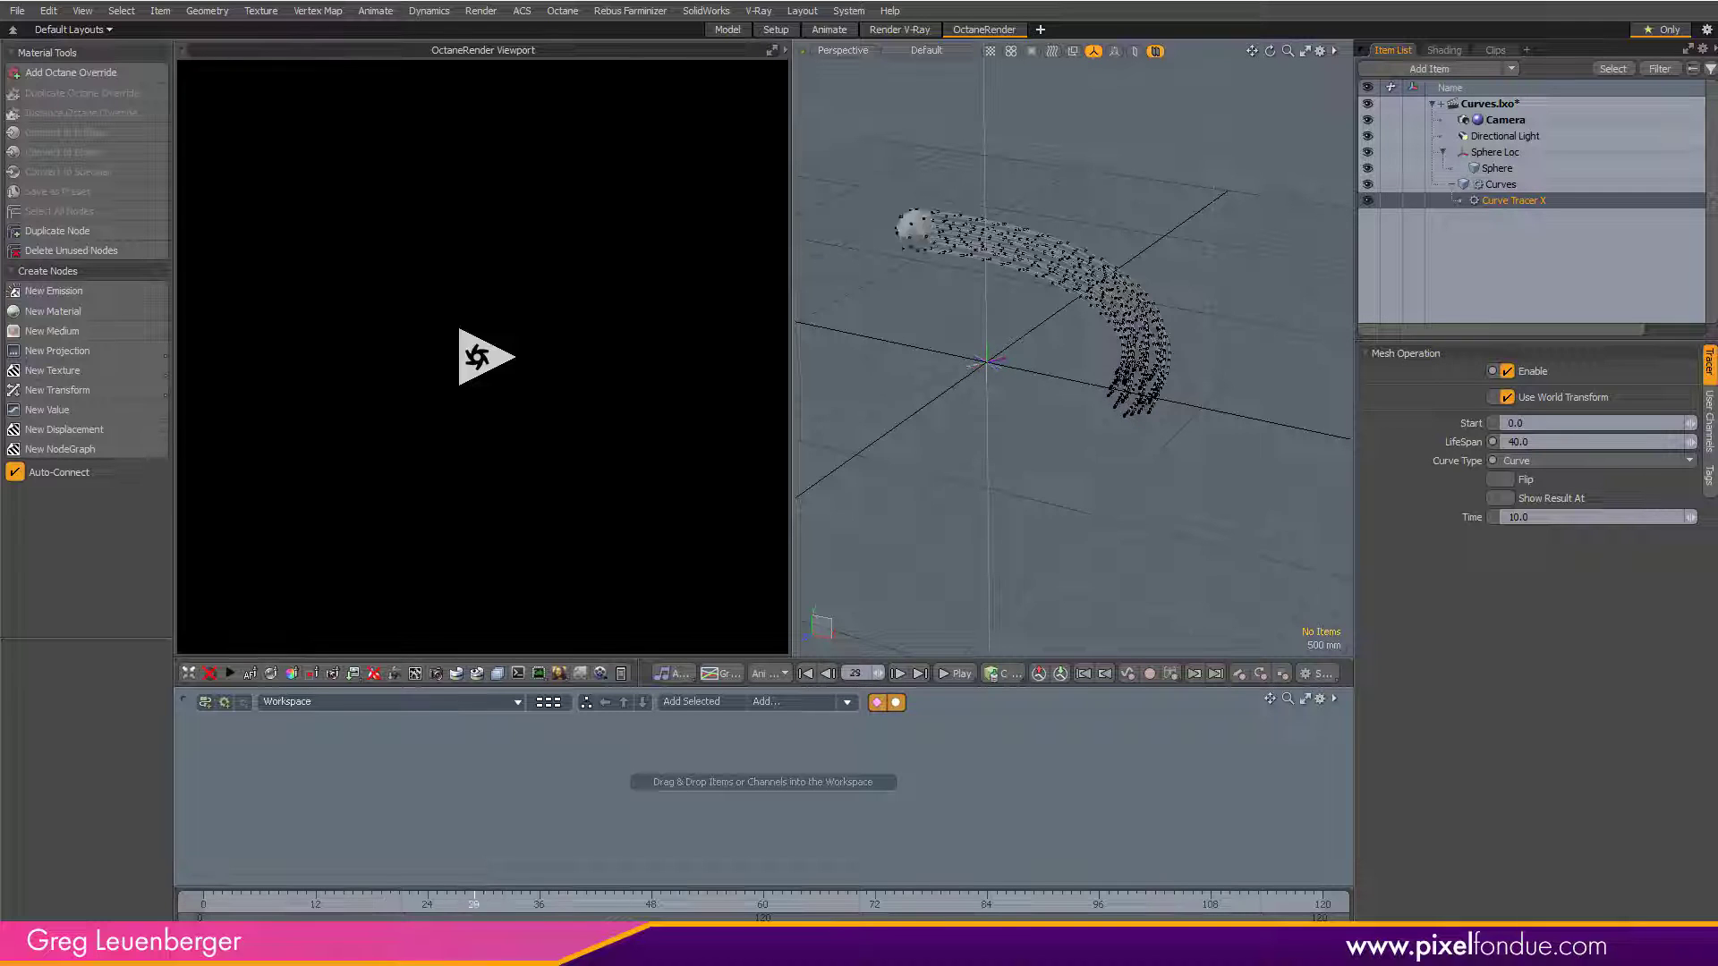
left_click_drag(473, 900, 847, 899)
left_click_drag(1169, 426, 940, 349, "ctrl+alt")
left_click(204, 902)
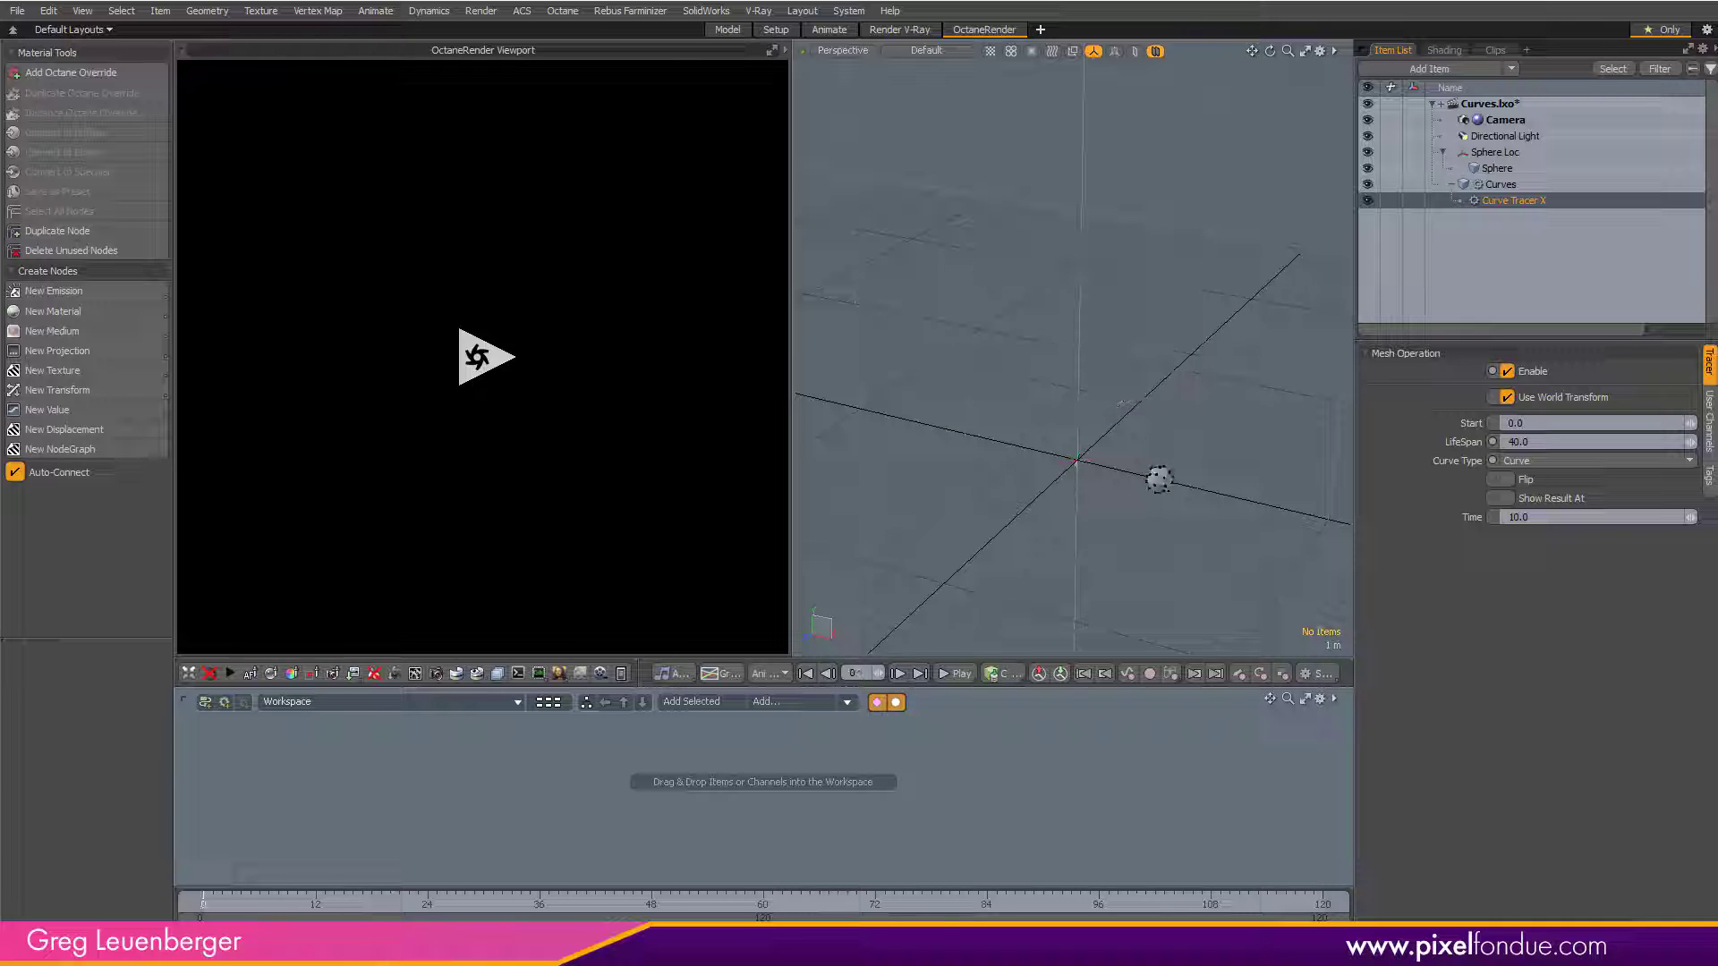
left_click(1368, 202)
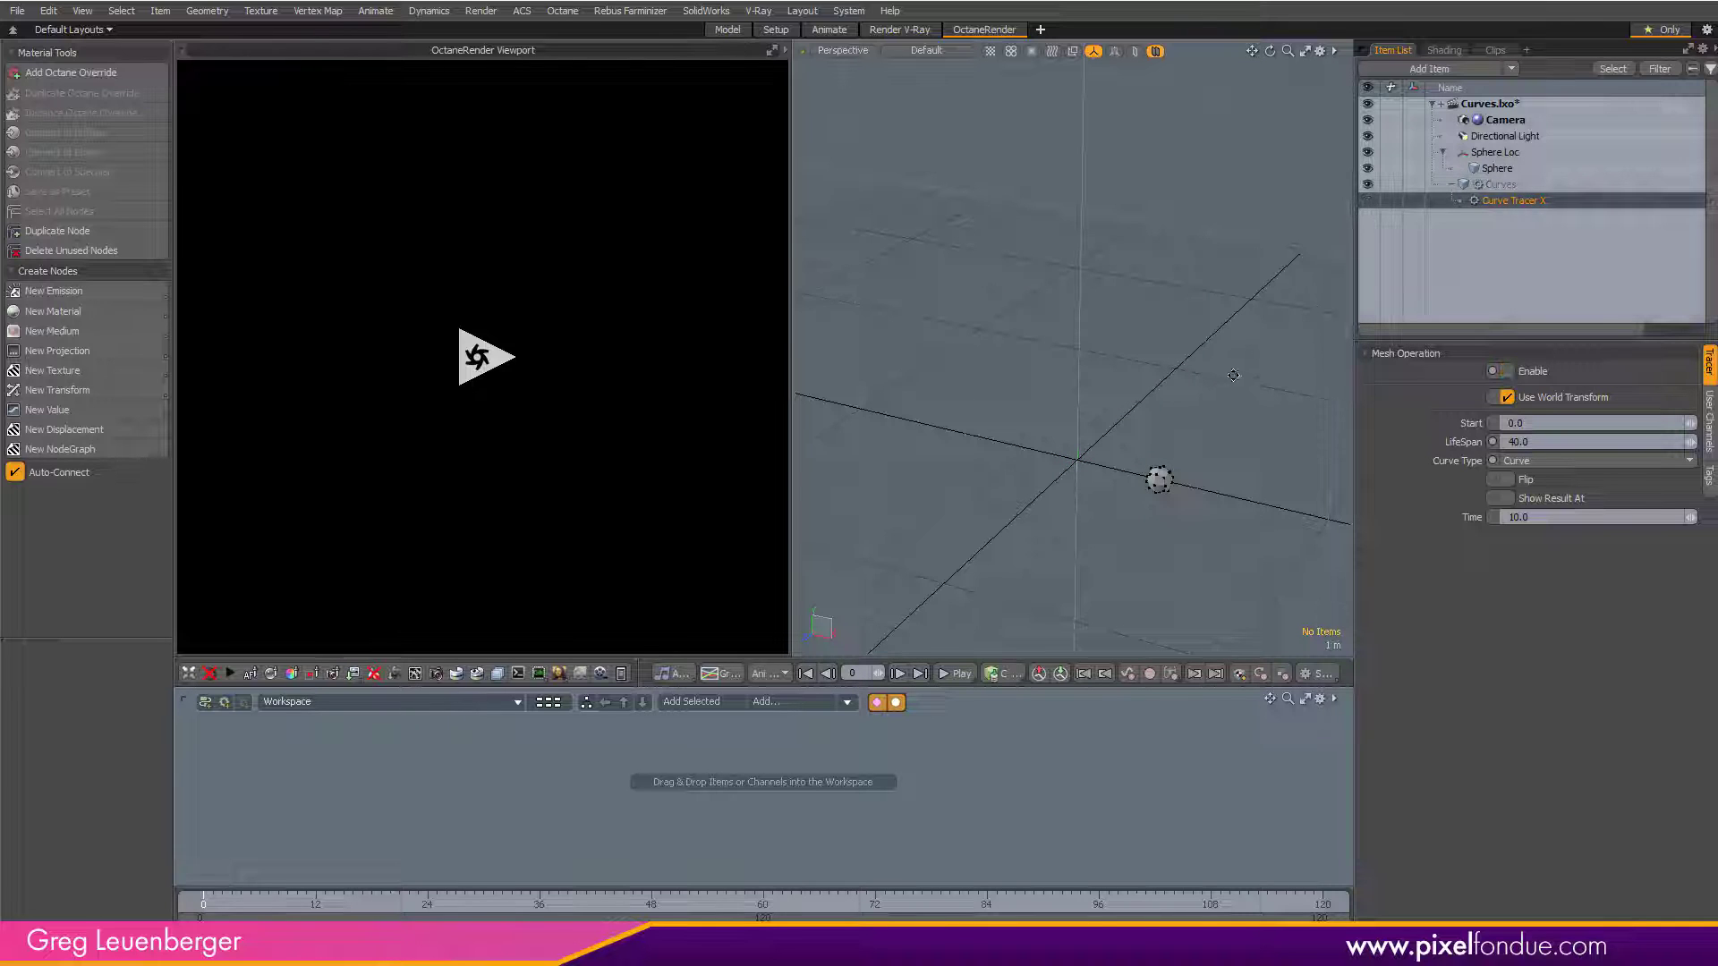
left_click_drag(1233, 374, 1209, 328, "alt+shift")
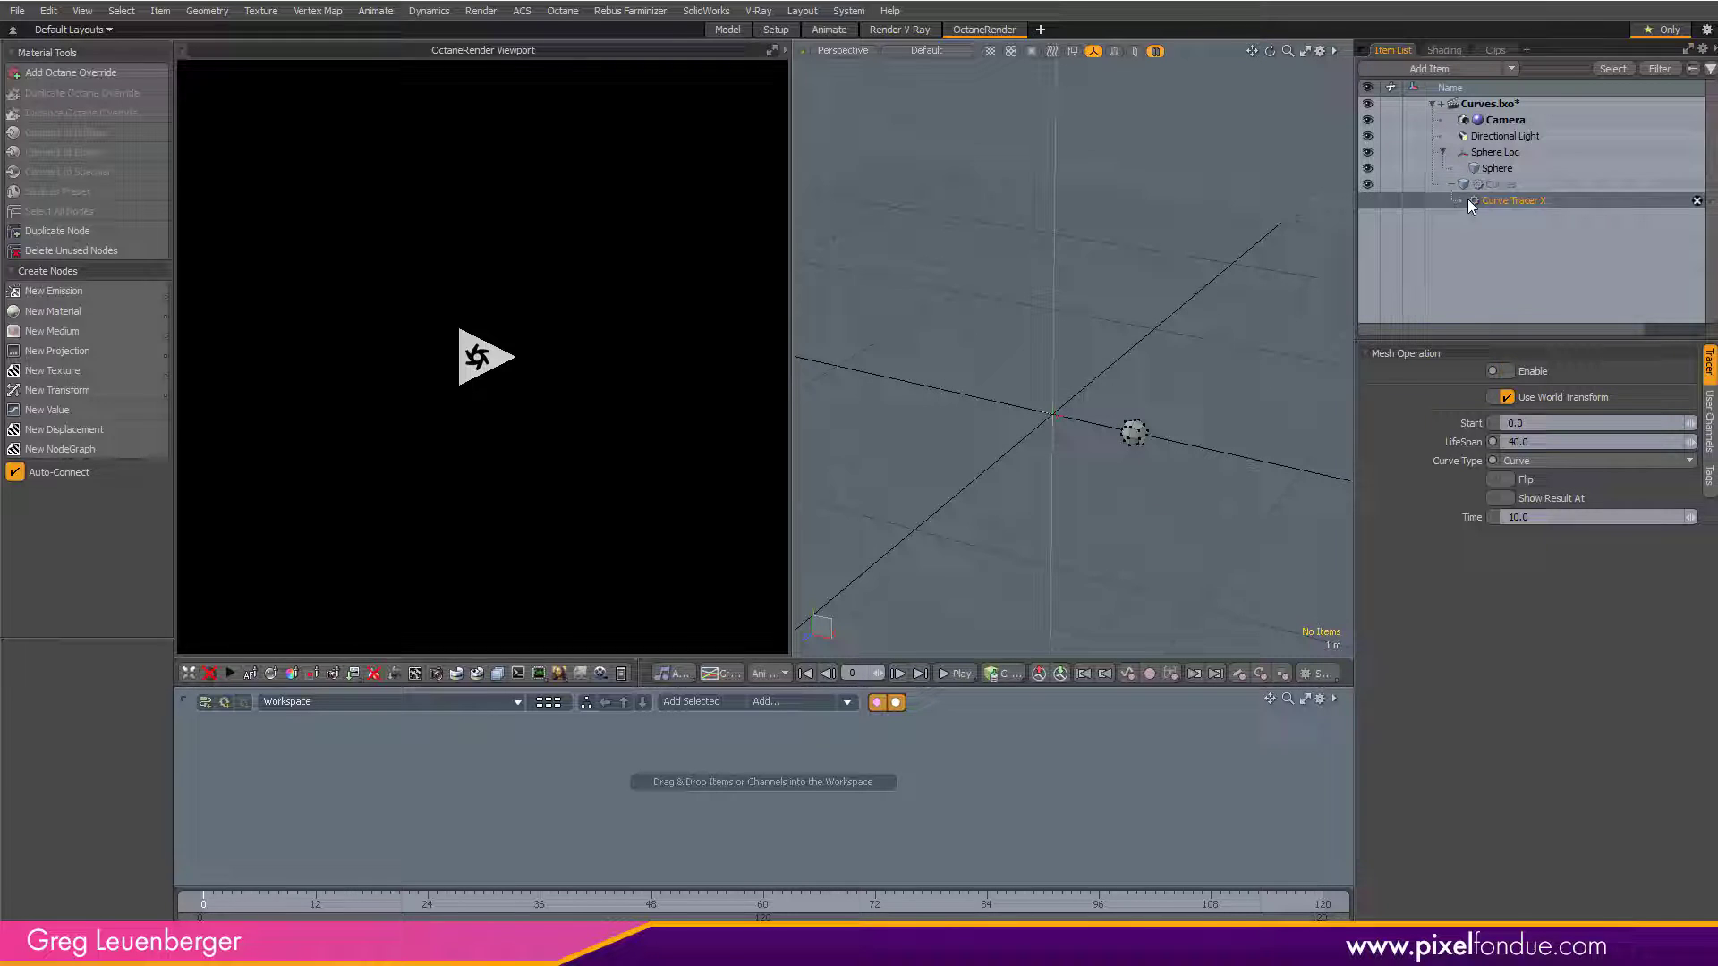
- Examine the Sphere mesh and its parent Sphere Loc locator in the scene
left_click(1495, 170)
left_click(1496, 154)
left_click_drag(1055, 460, 1203, 438, "ctrl+alt")
left_click_drag(966, 487, 921, 510, "alt")
mouse_move(206, 900)
left_mouse_down()
mouse_move(827, 900)
mouse_move(203, 899)
left_mouse_up()
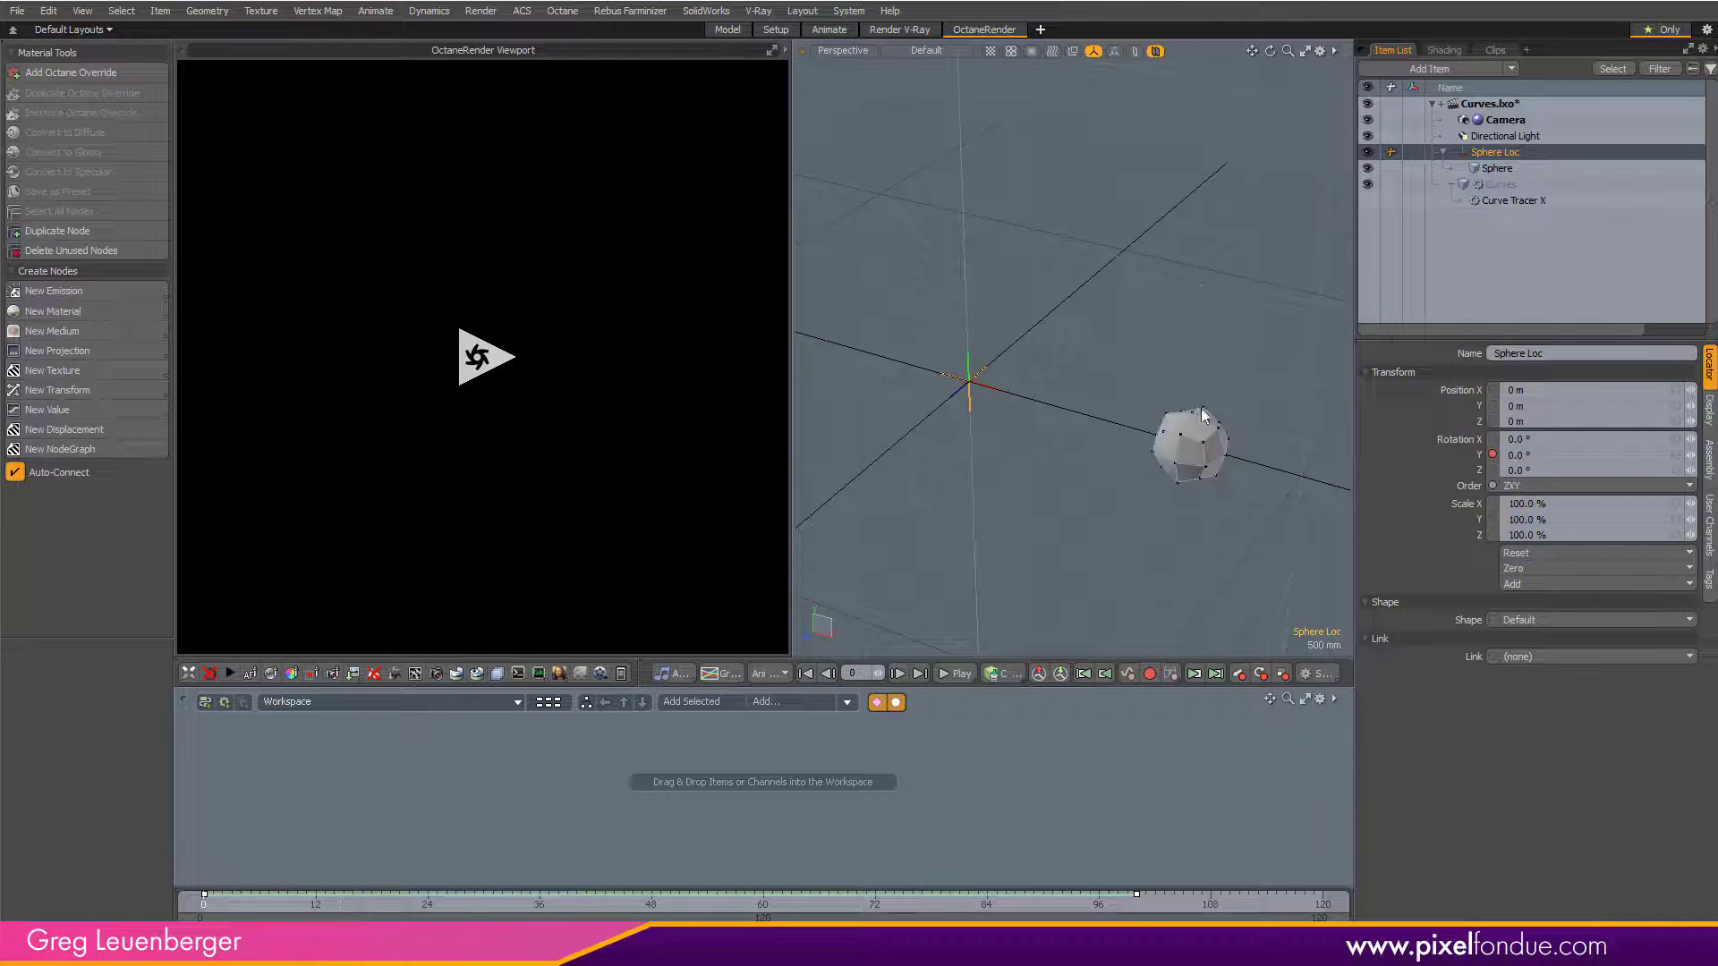
left_click(1219, 437)
left_click_drag(1138, 487, 1113, 464, "ctrl+alt")
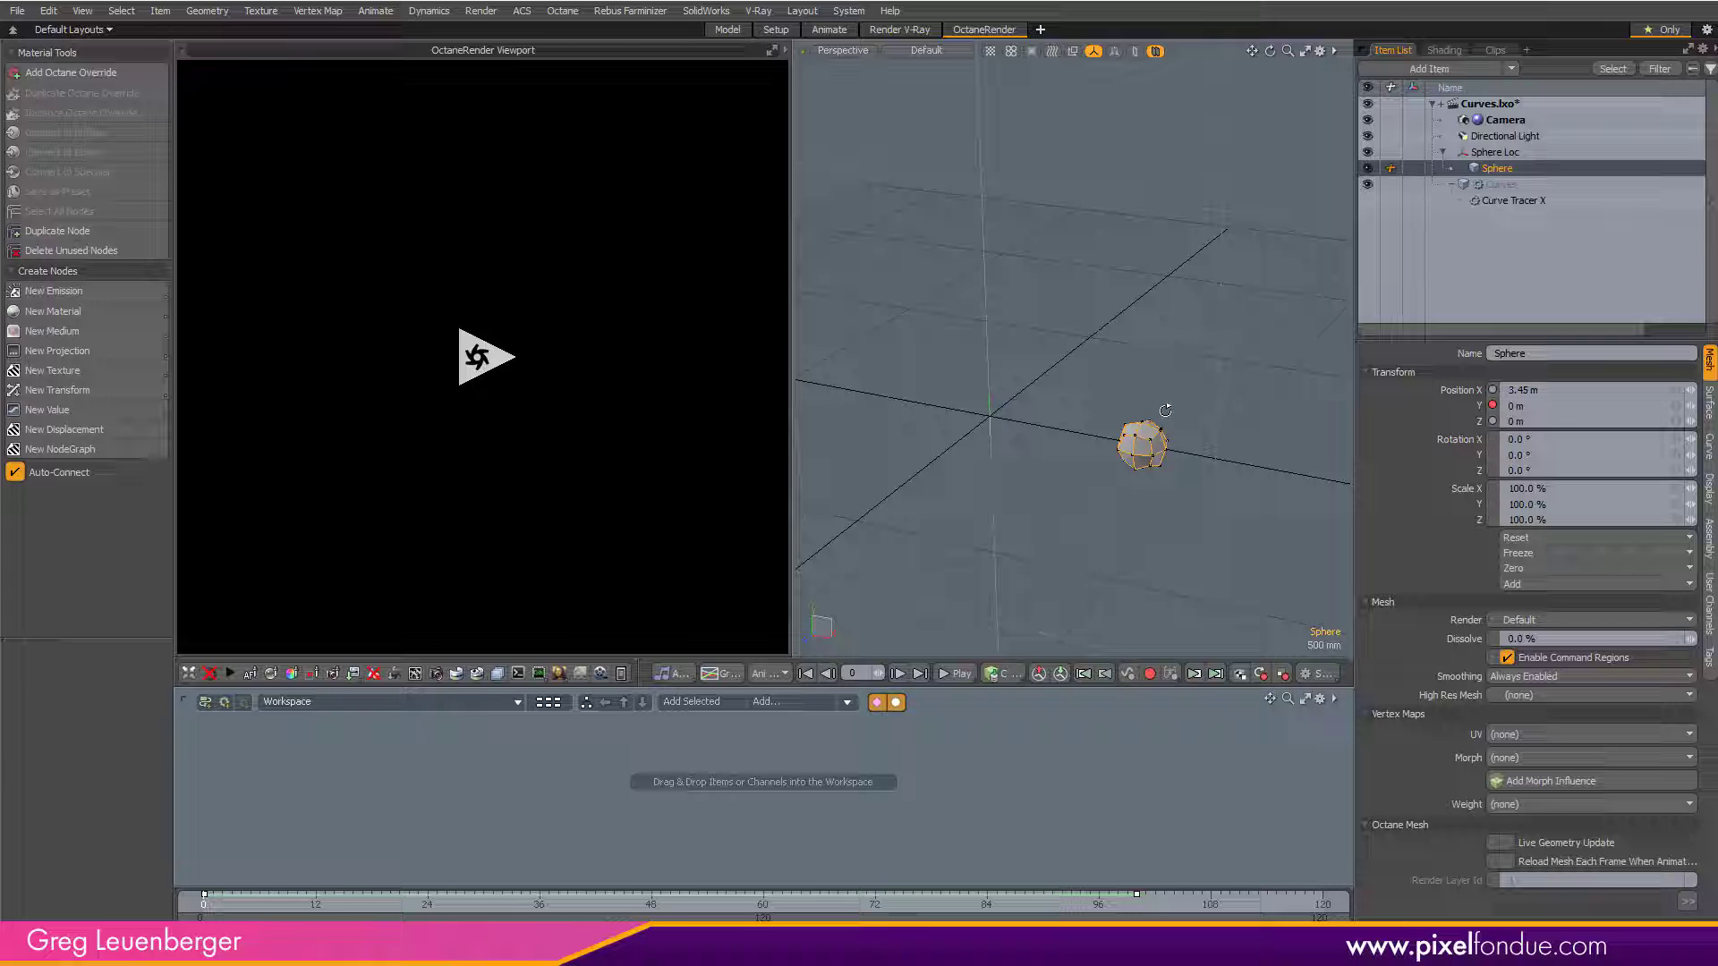
- Scrub the timeline to review the Sphere Loc's animated Y rotation, returning to frame 0
left_click(1493, 152)
left_click_drag(1180, 514, 1157, 495, "ctrl+alt")
left_click_drag(205, 900, 231, 899)
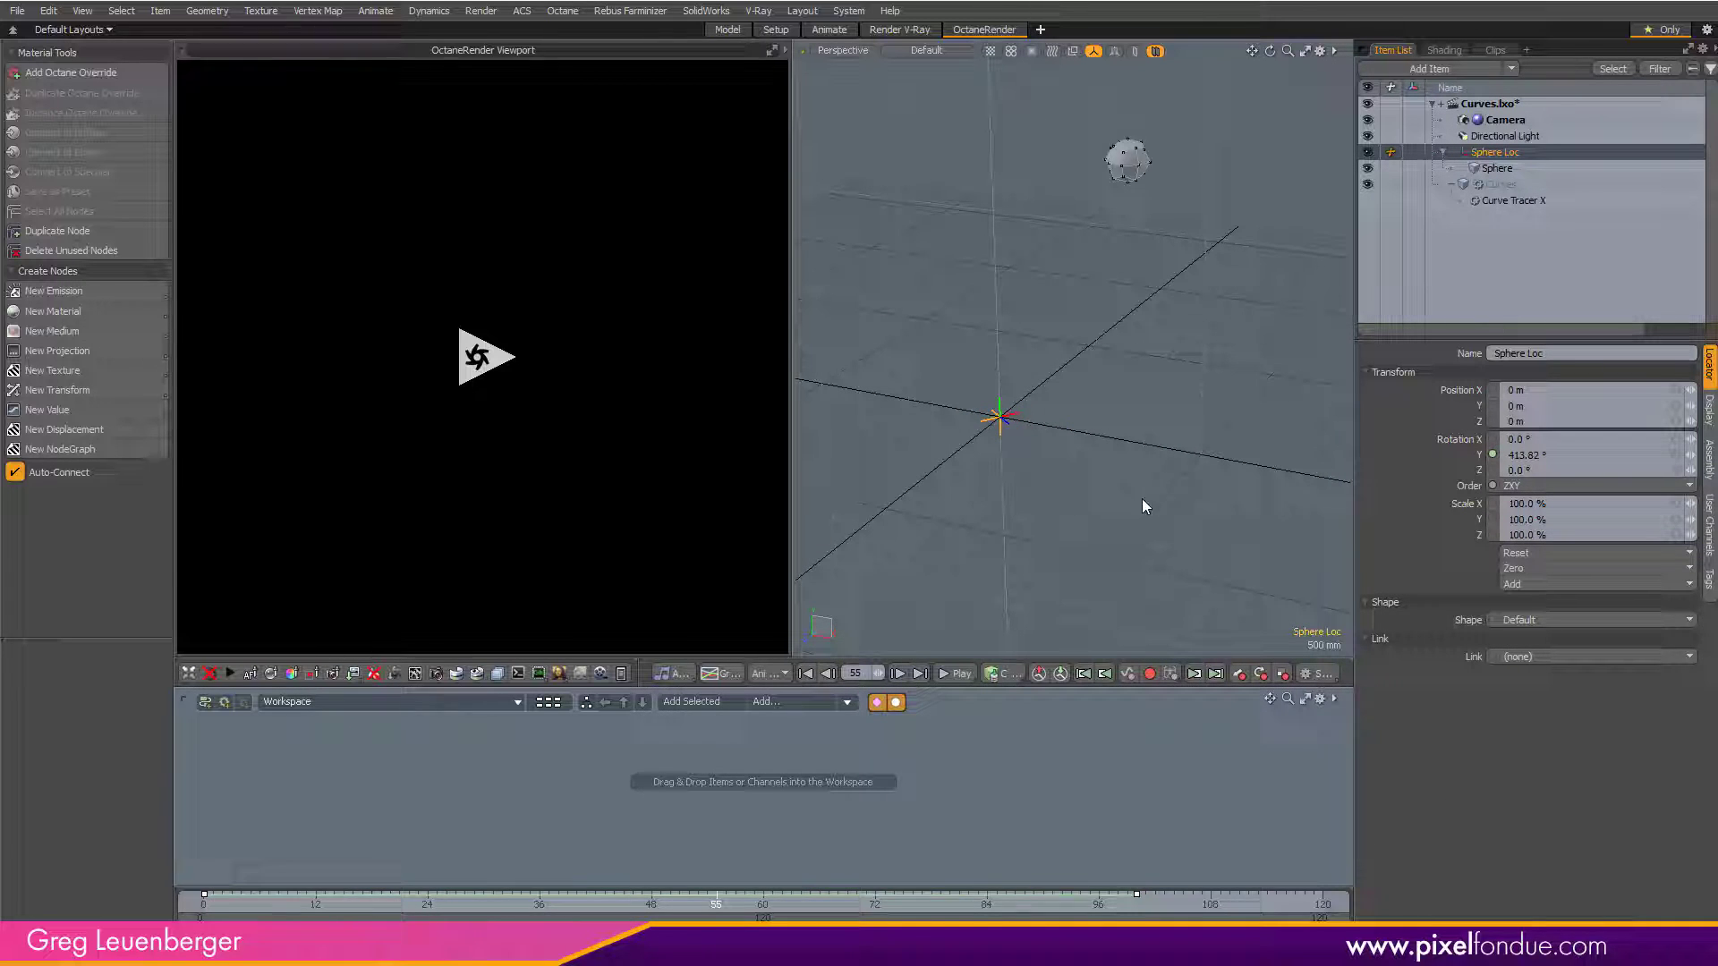
left_click(1412, 152)
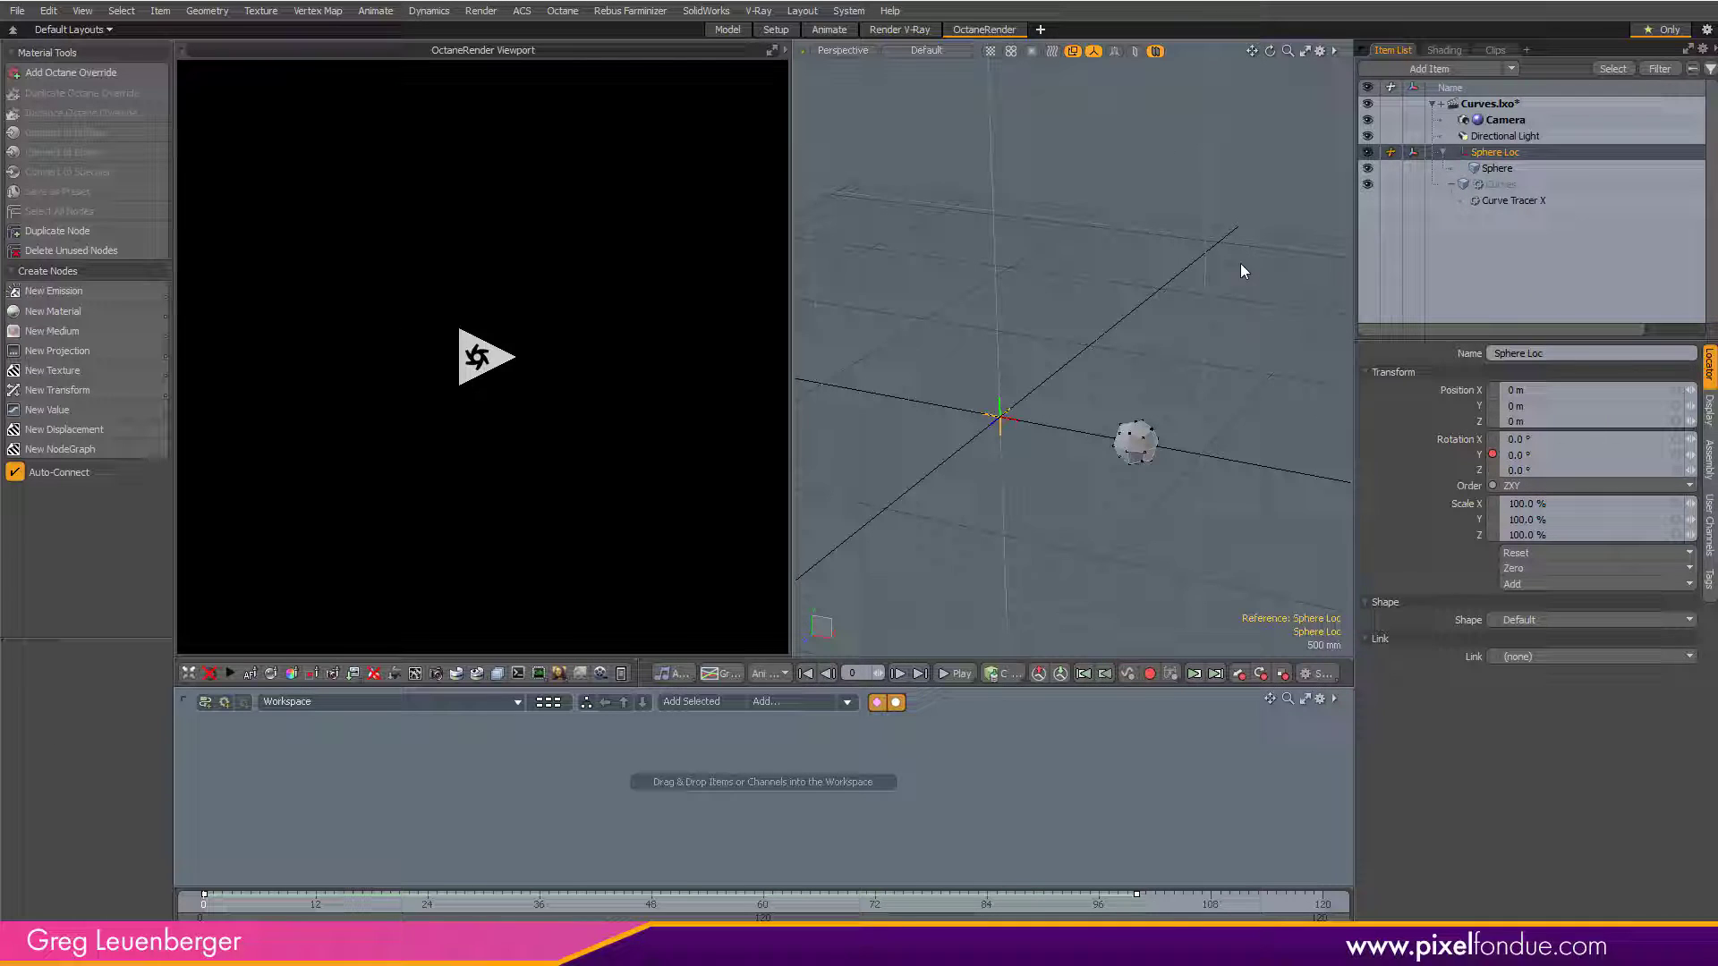
left_click(1413, 152)
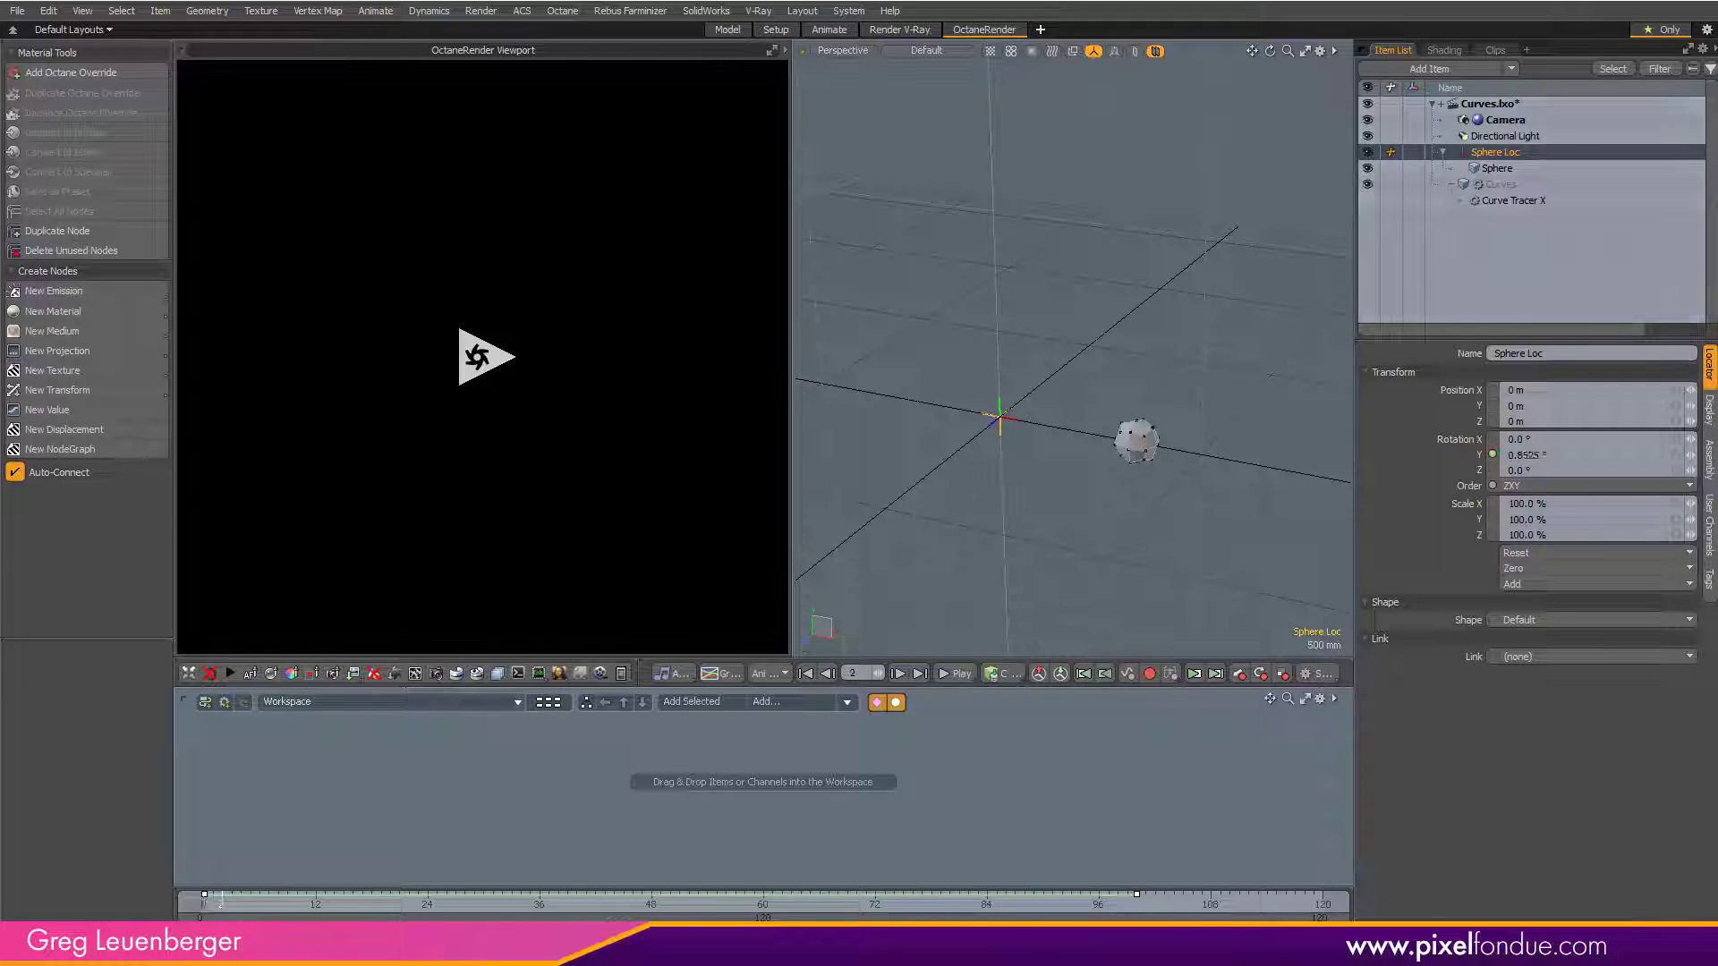
left_click_drag(642, 899, 204, 899)
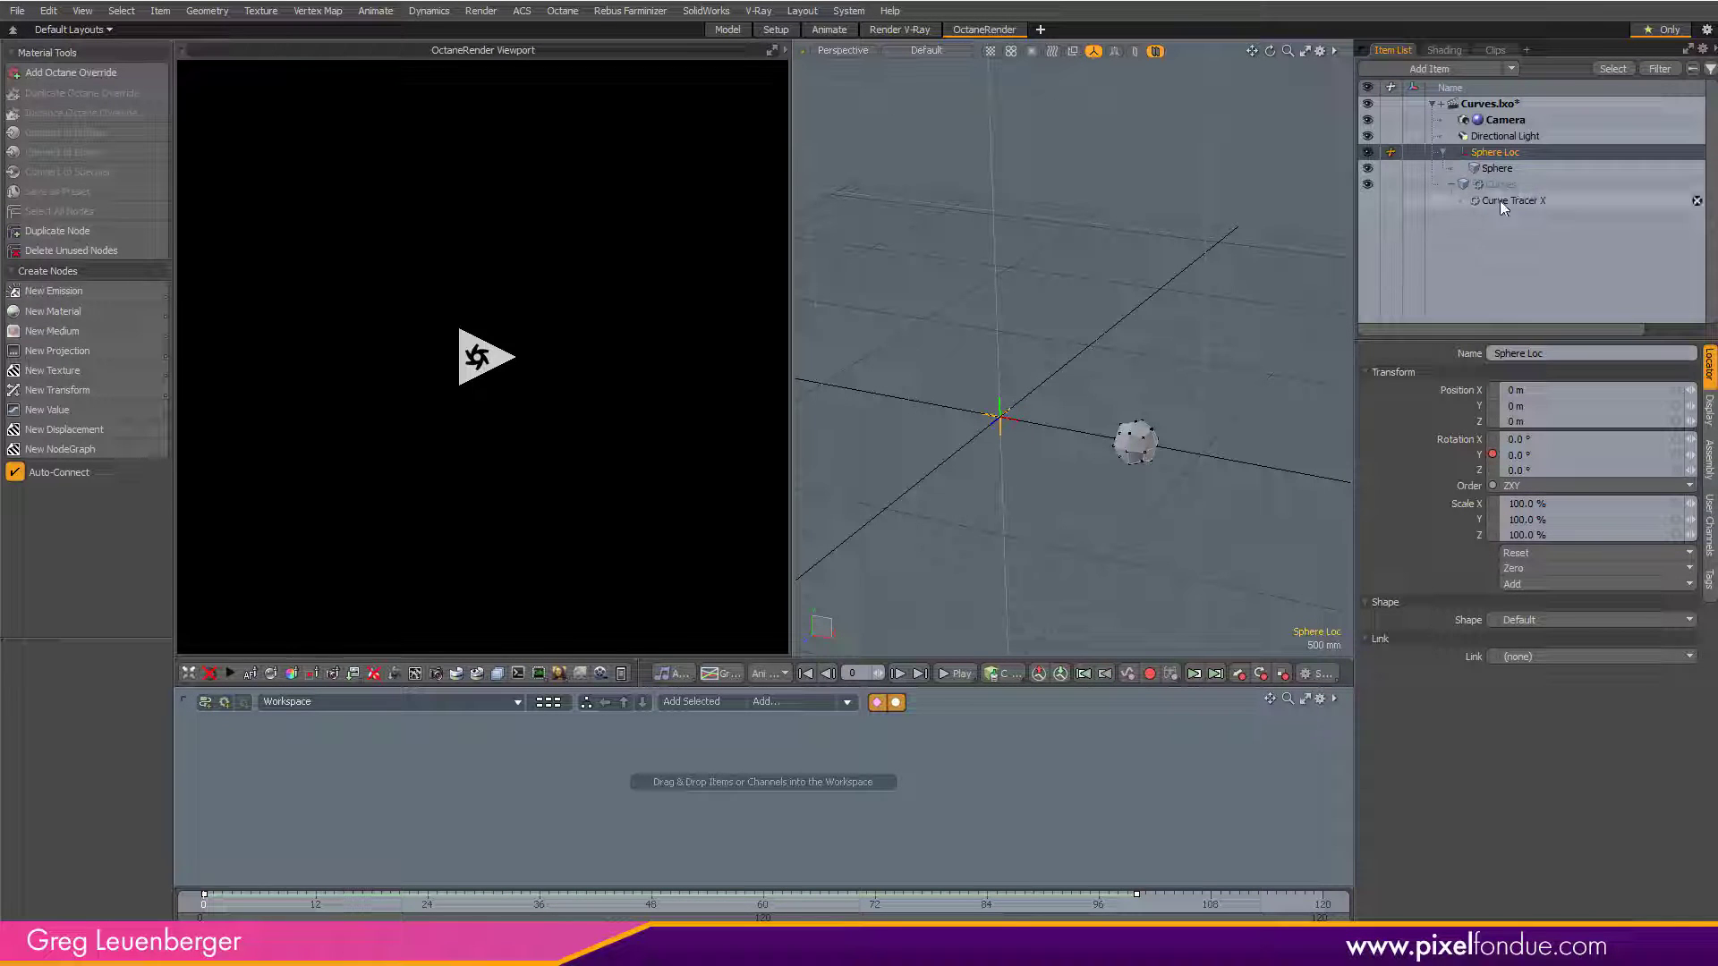
- Enable the Curve Tracer X operation on the Curves mesh and scrub the animation to frame 52
left_click(1528, 183)
left_click(1528, 200)
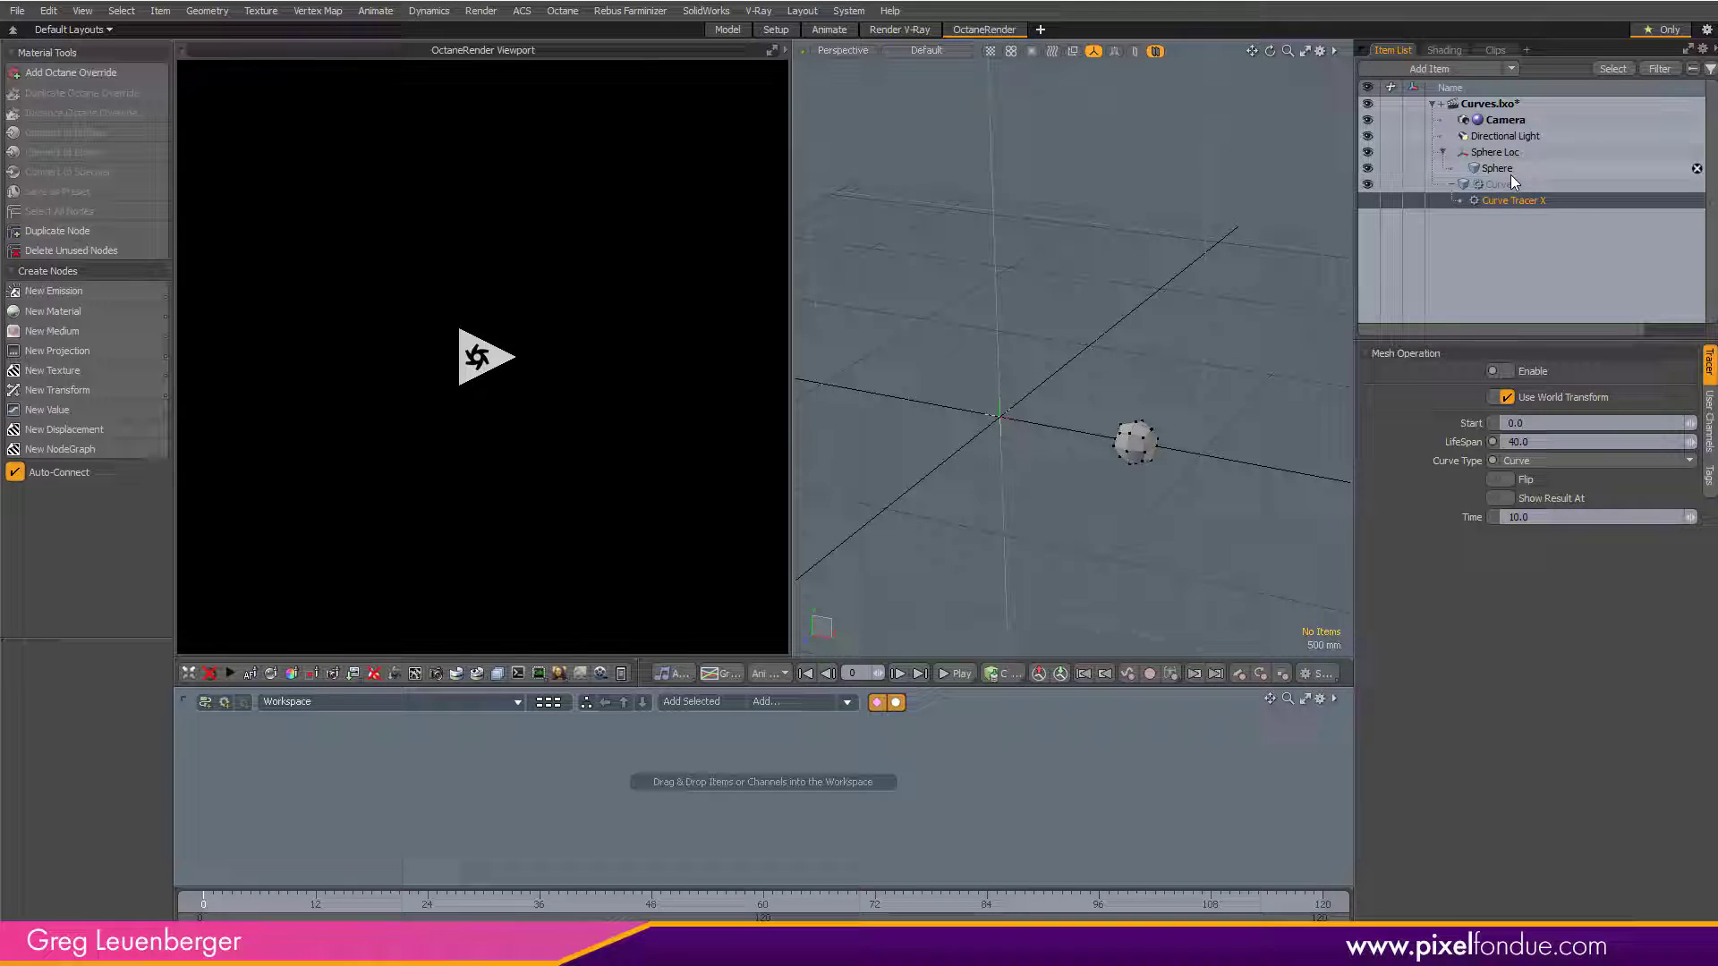
left_click(1502, 186)
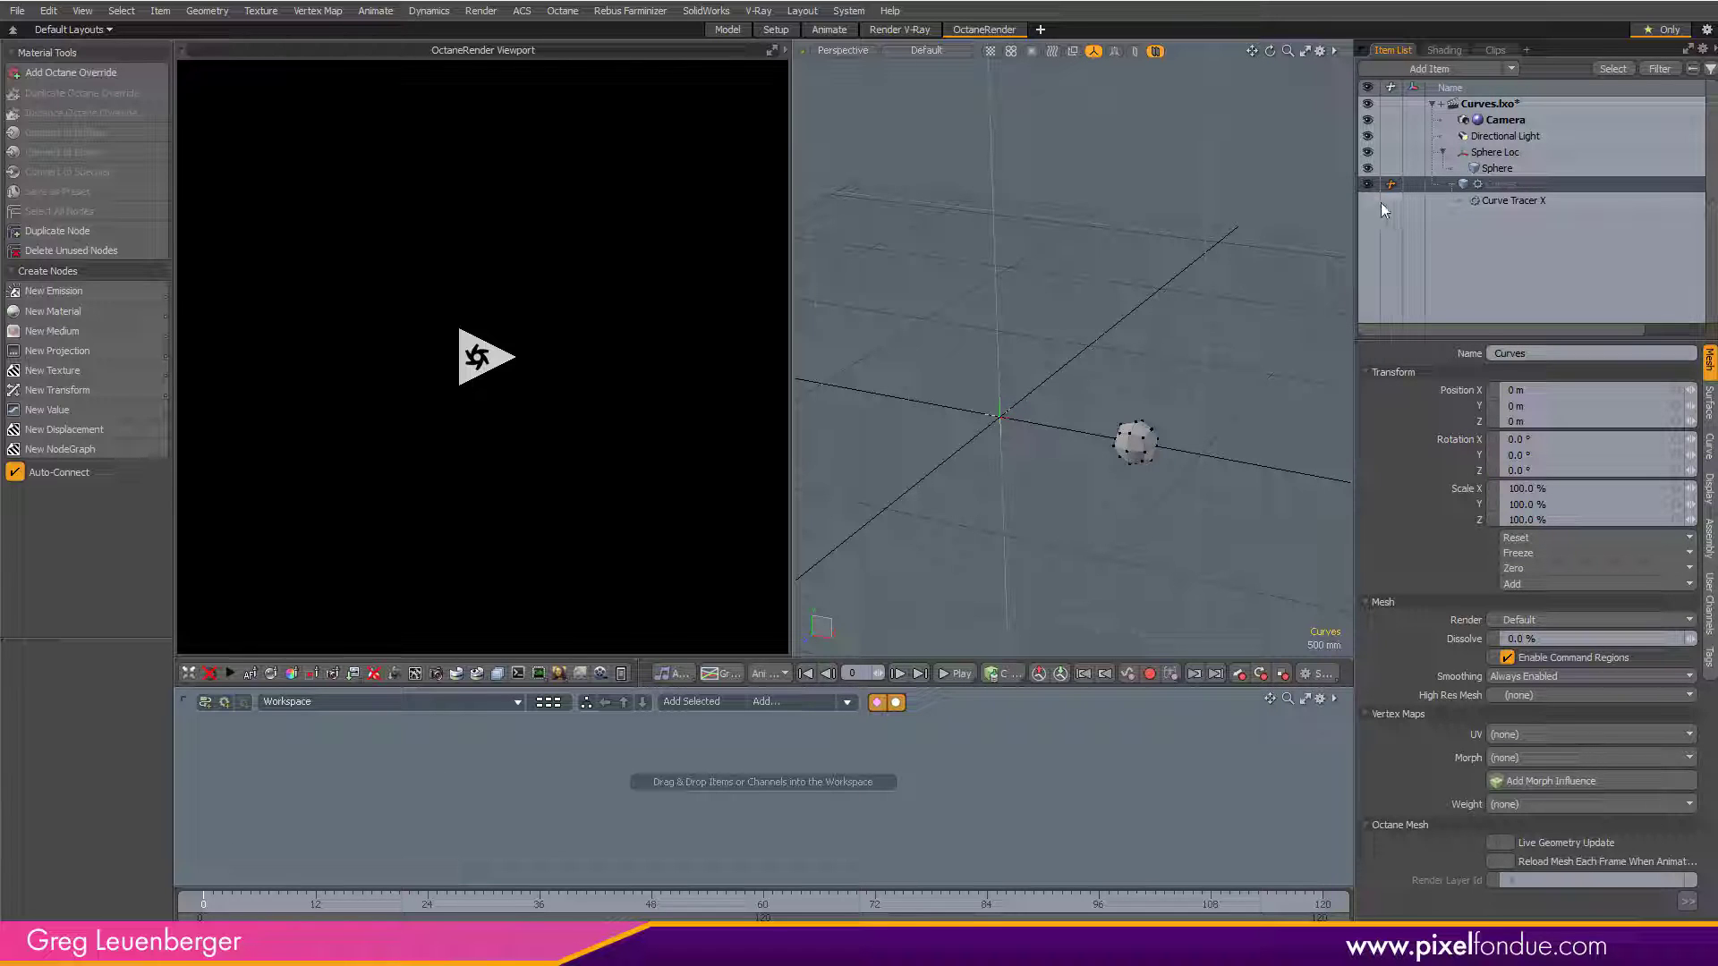
left_click_drag(204, 899, 689, 857)
left_click(1512, 201)
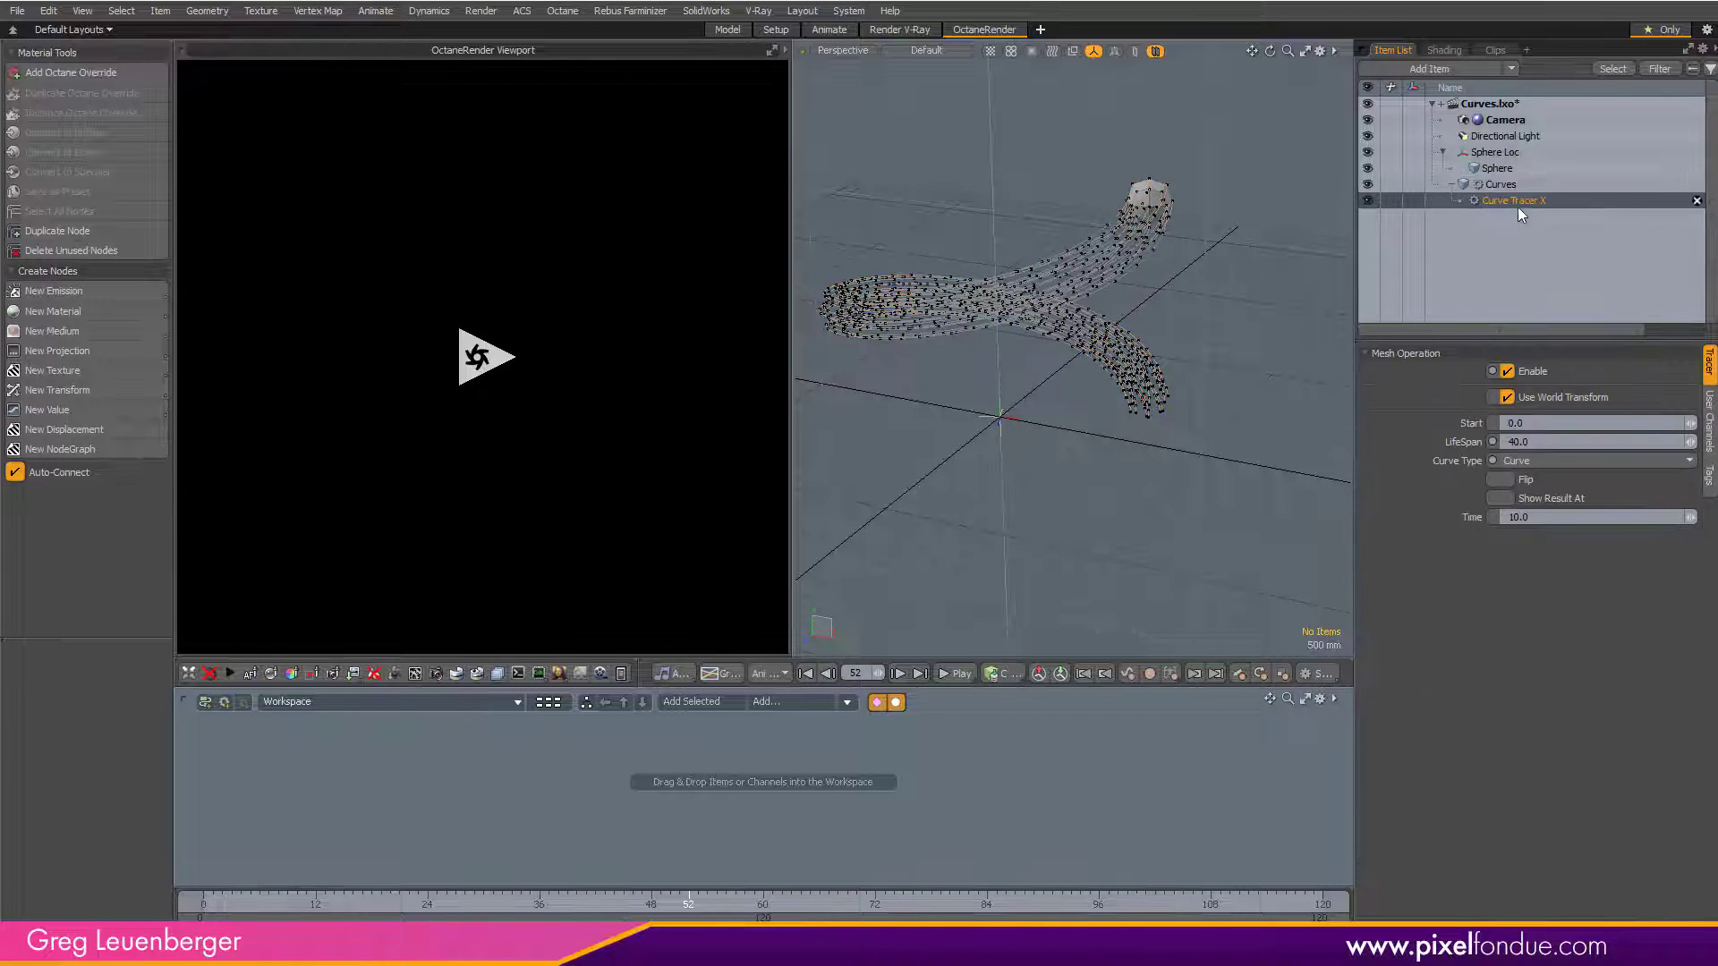
- Try a LifeSpan of 20 on the Curve Tracer X operation
left_click(1541, 442)
type("20")
key("Return")
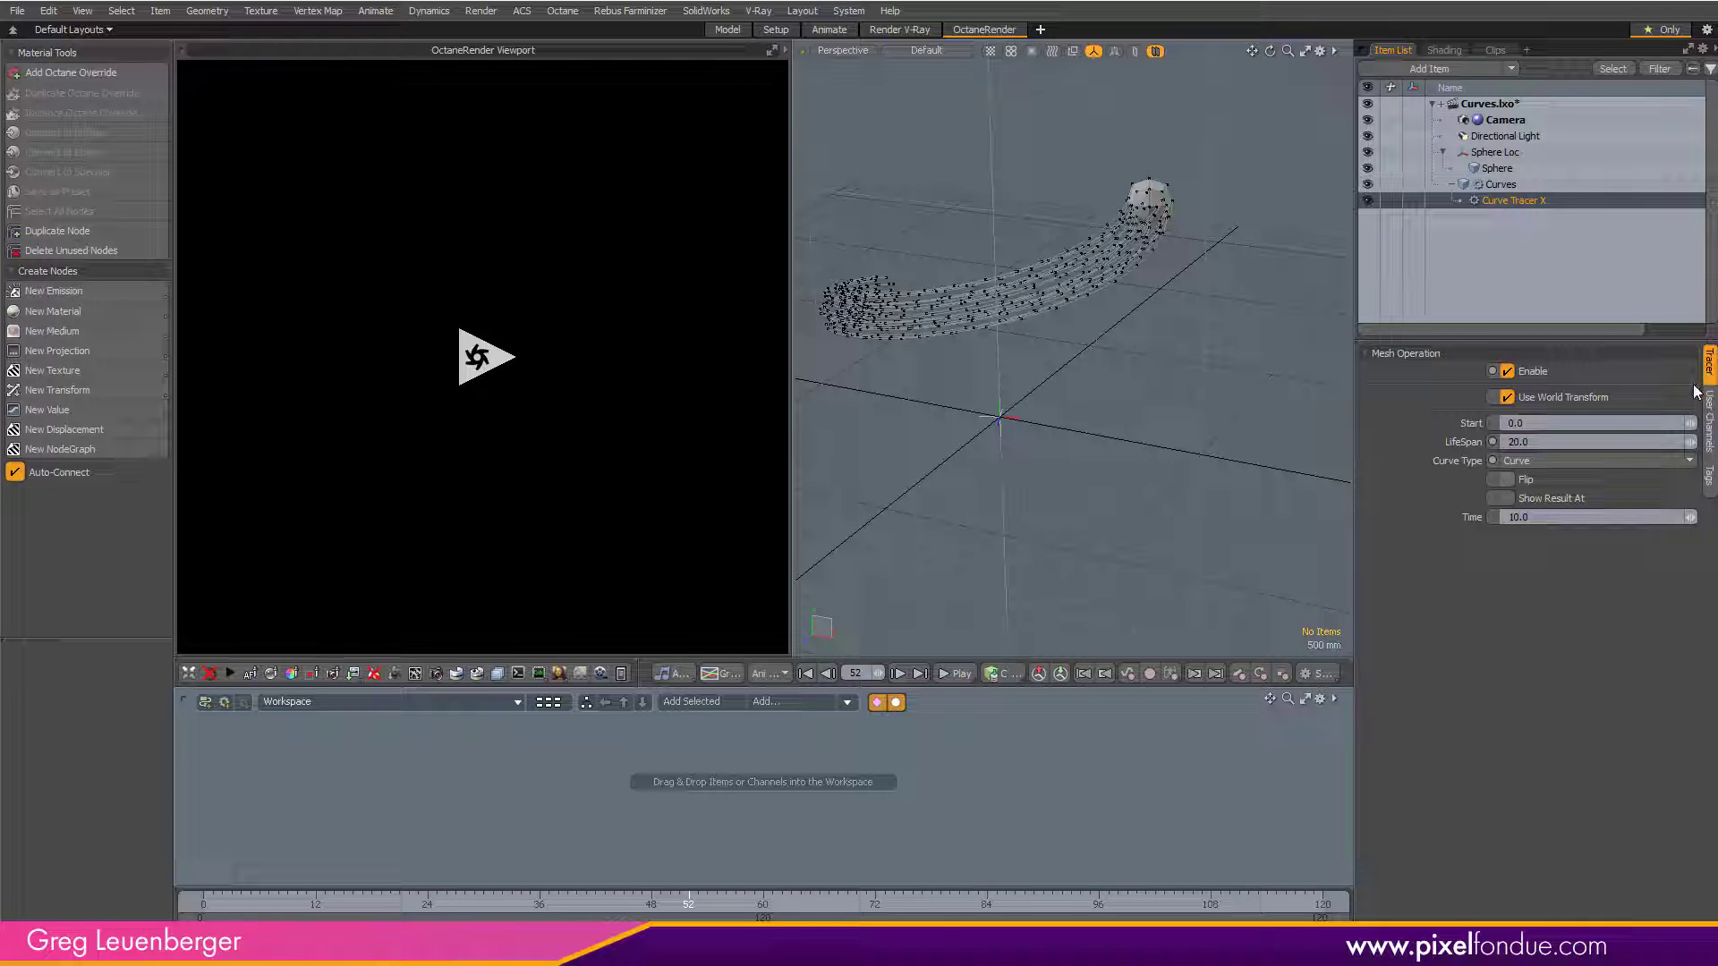
- Set the Curve Tracer X LifeSpan to 30, keeping the curve type as Curve
left_click(1539, 460)
left_click(1582, 390)
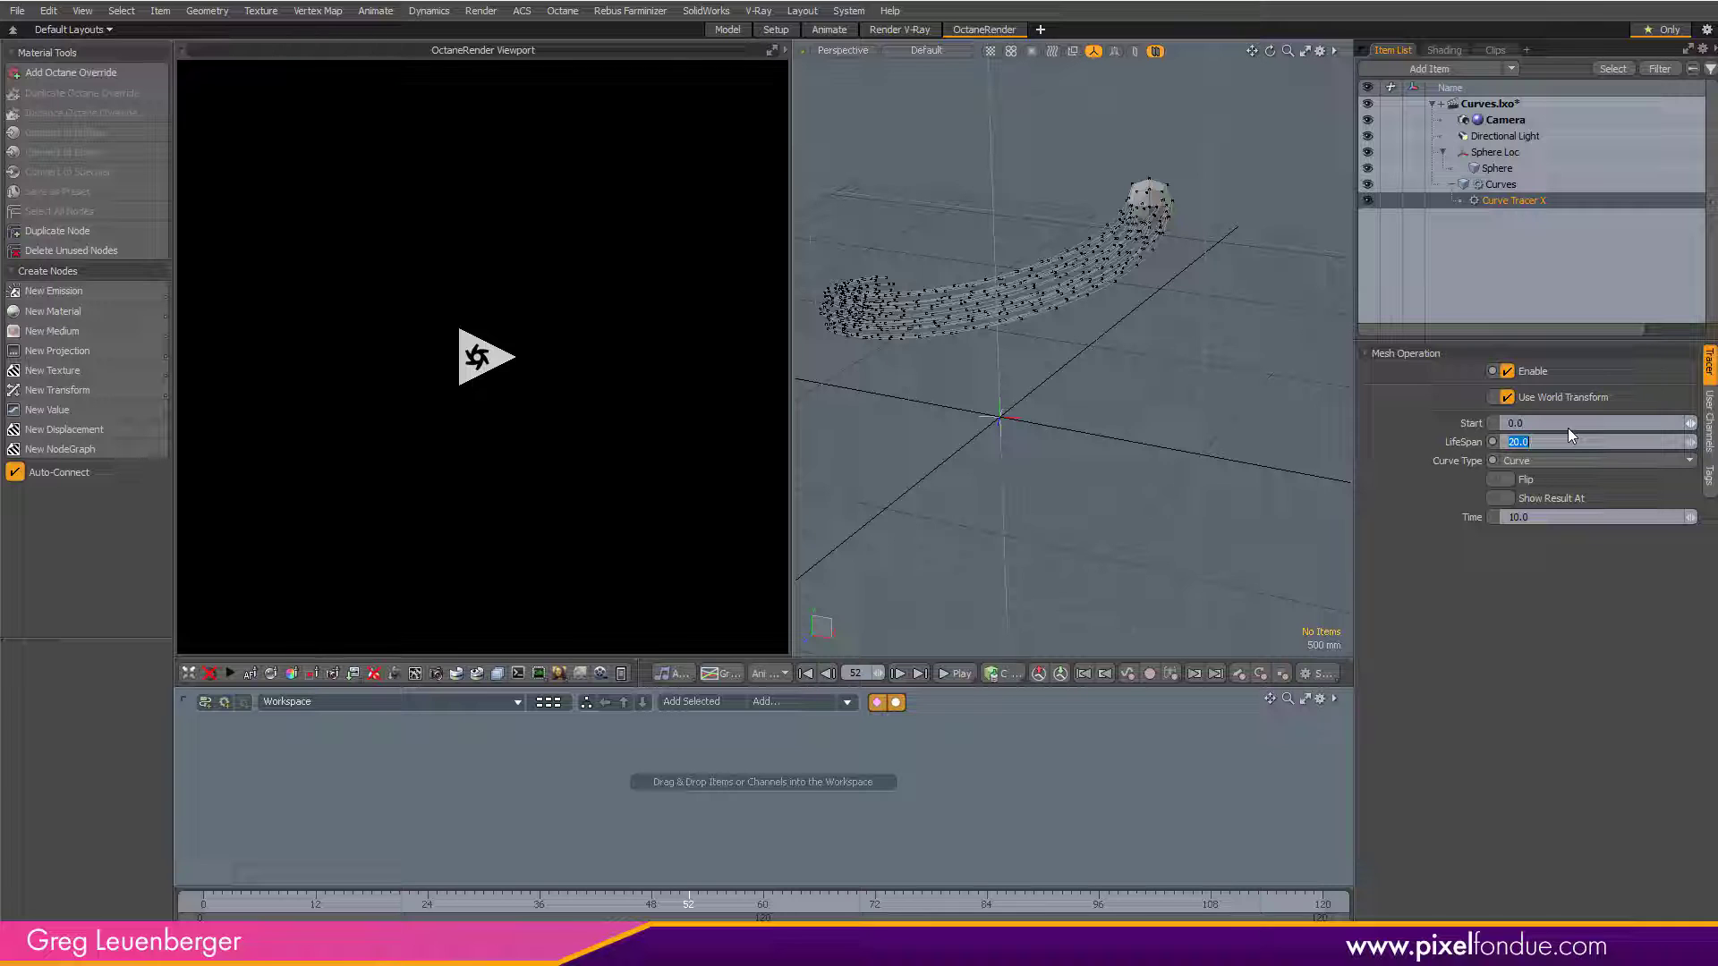
type("30")
key("Return")
- Look through the render camera and check the curves in a preview render at frame 68
key("ctrl+space")
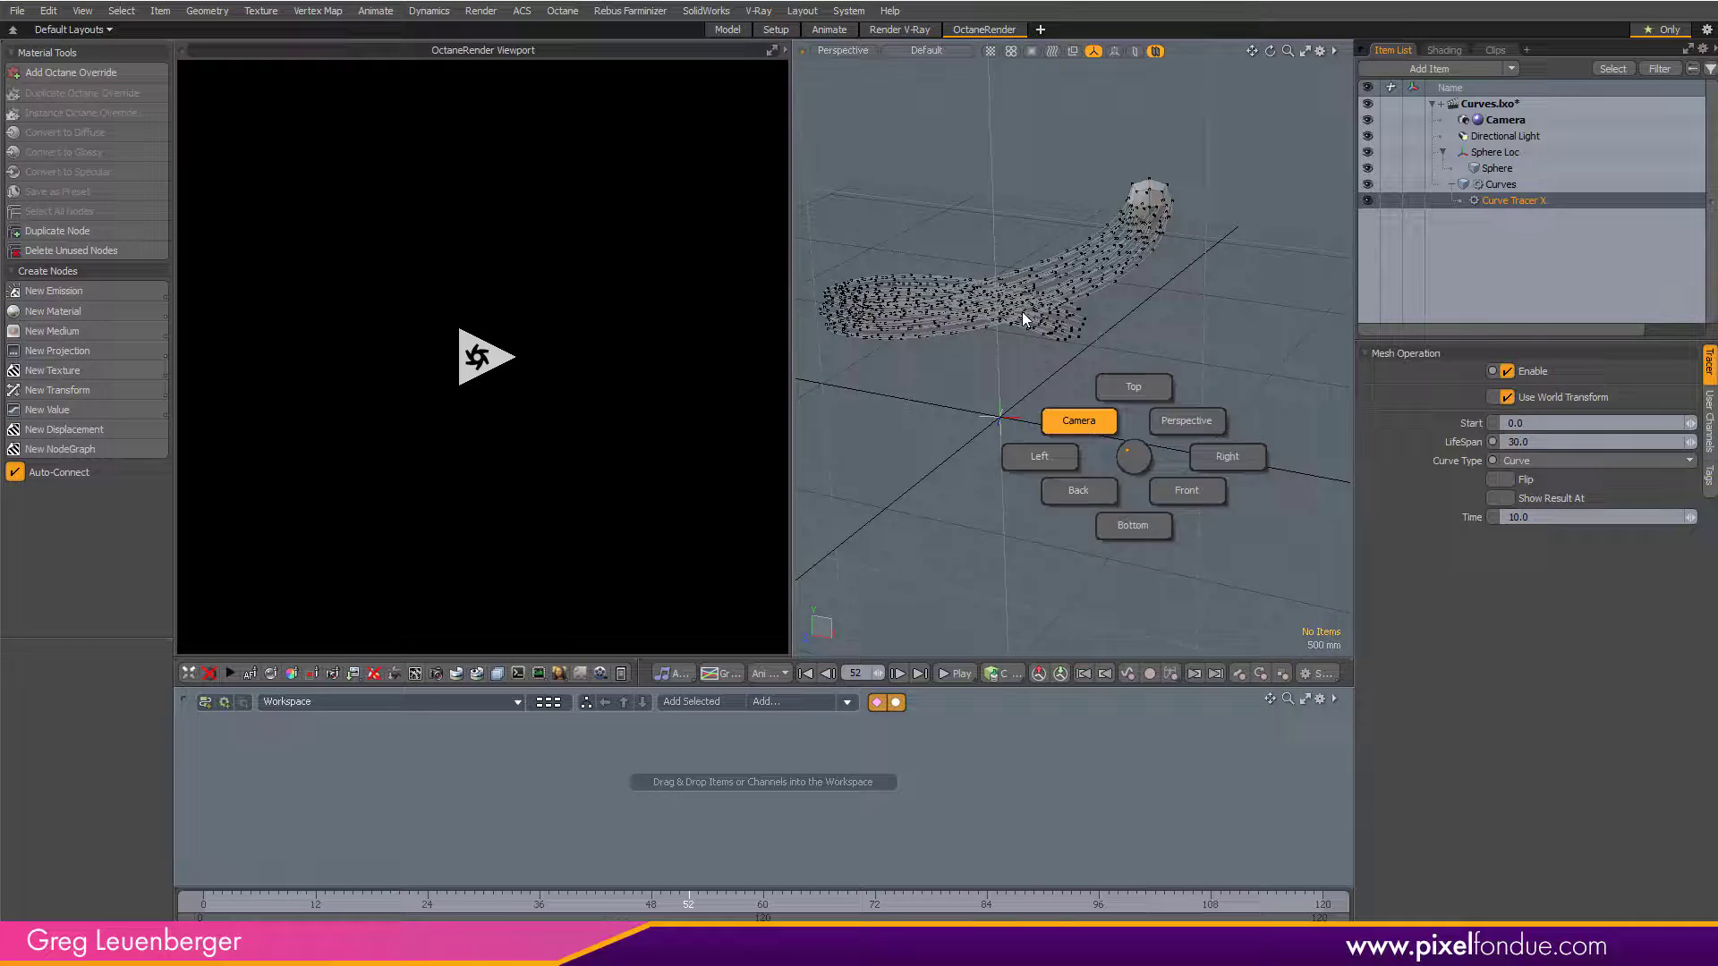
left_click(1082, 421)
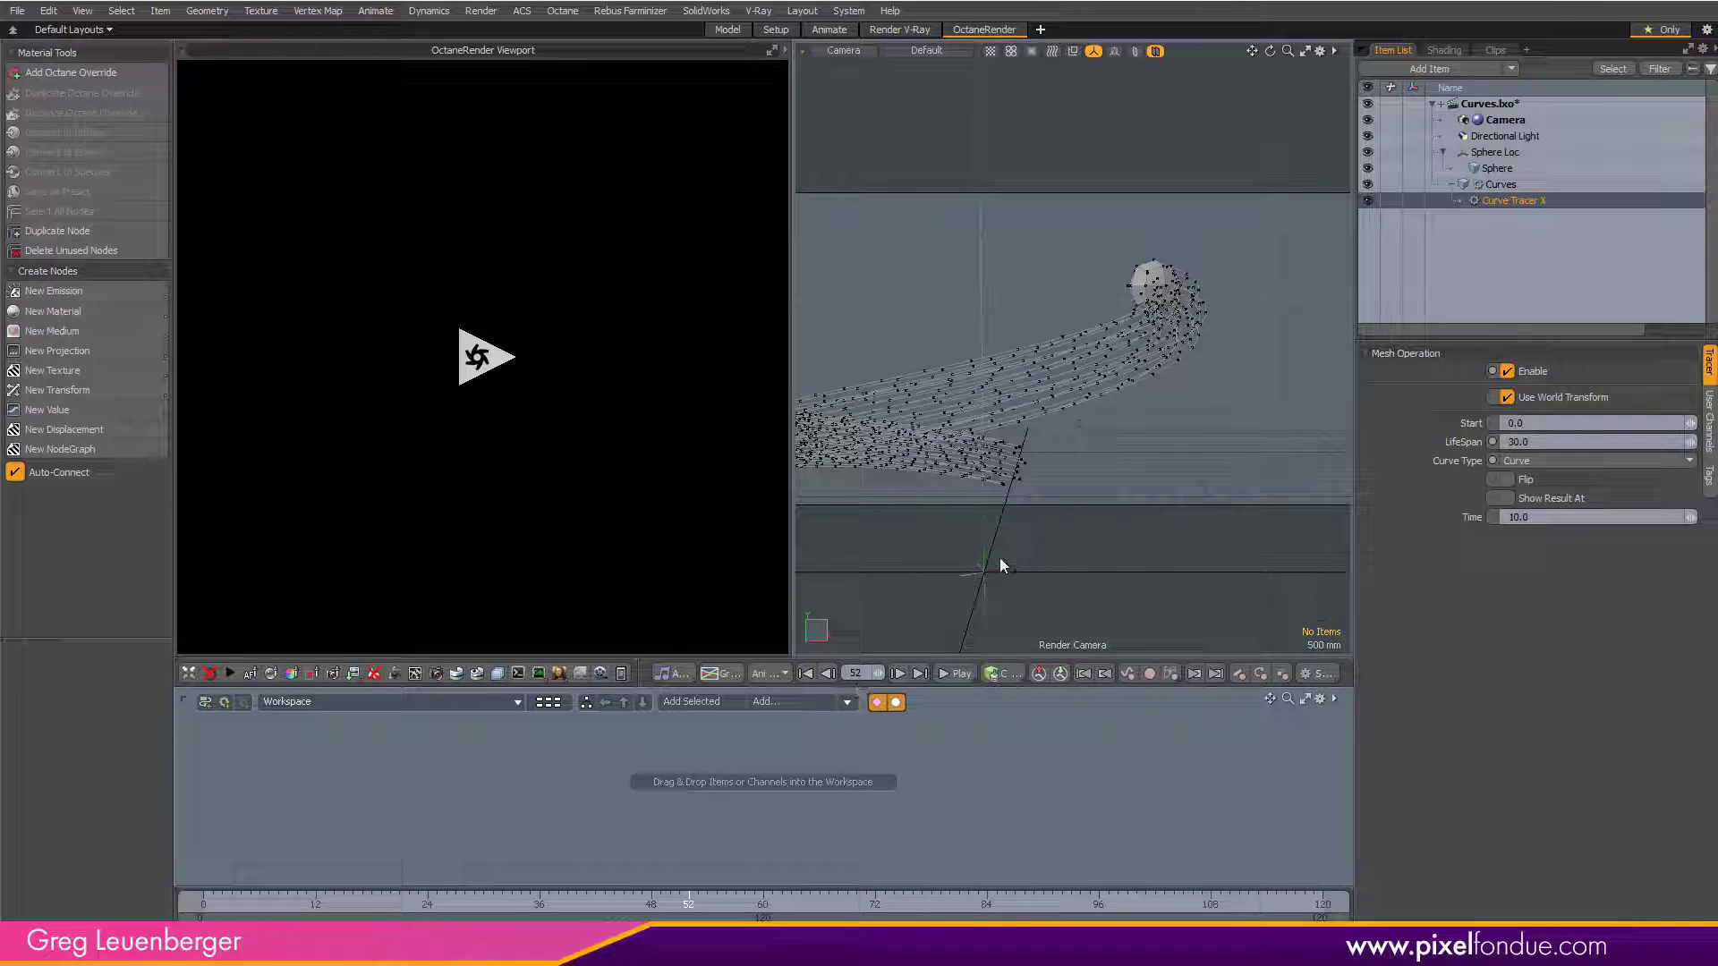
key("F9")
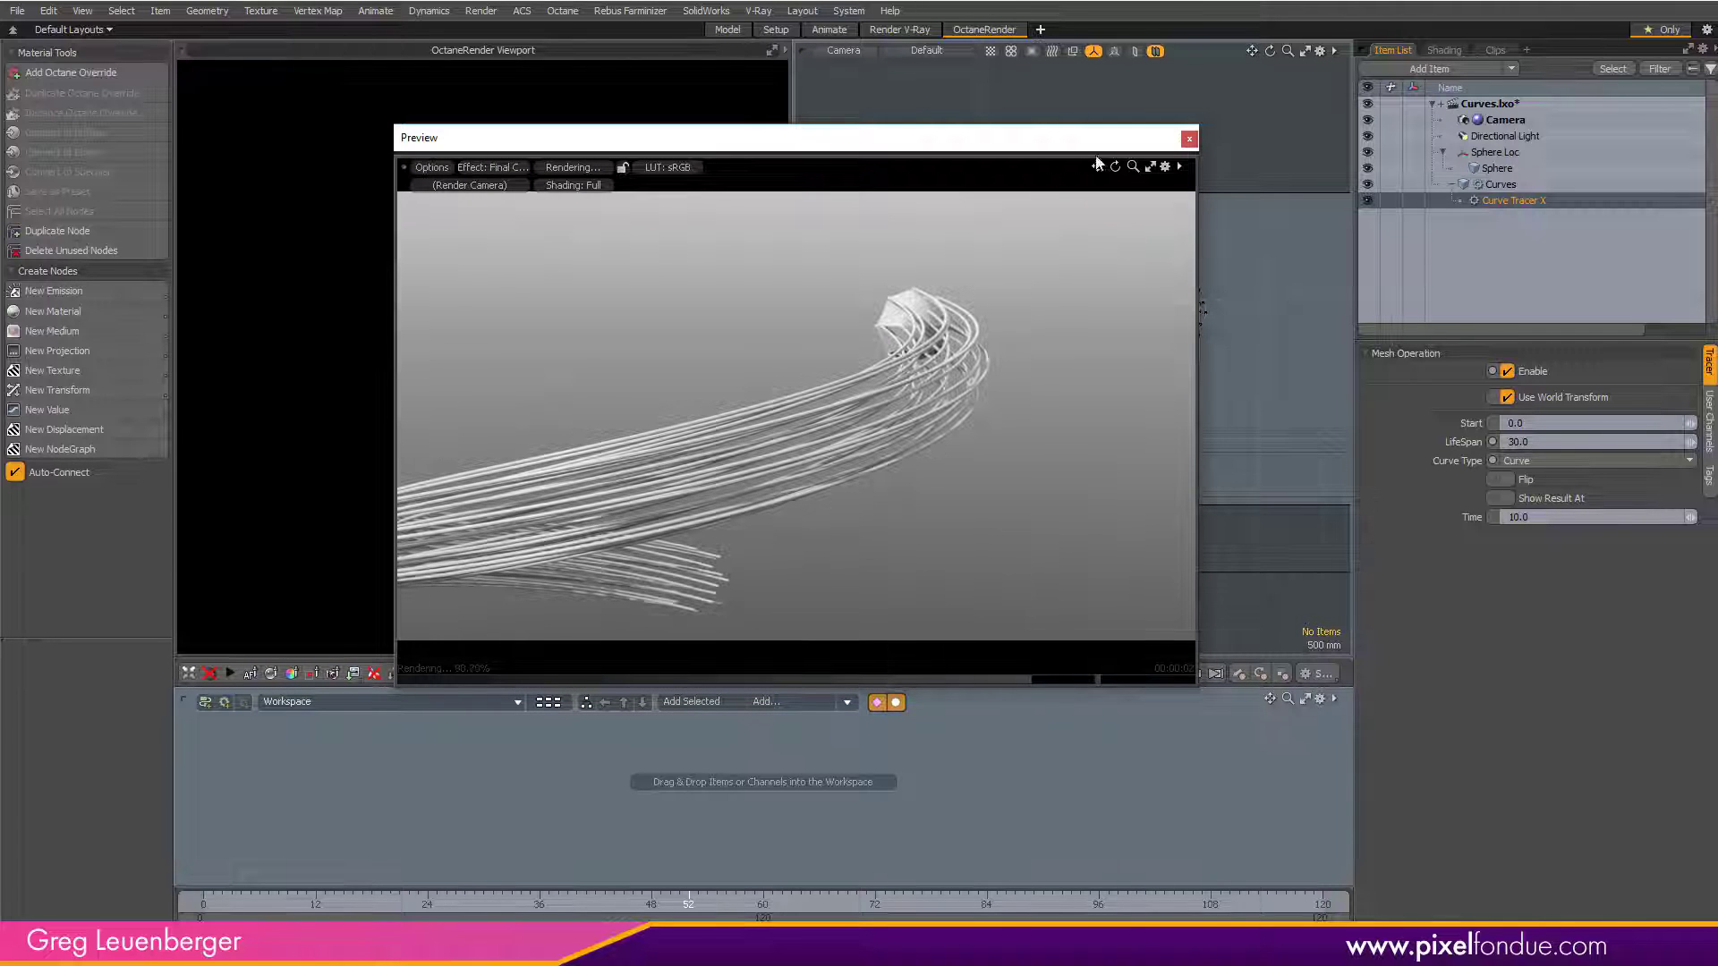
left_click_drag(1013, 141, 761, 169)
left_click_drag(721, 901, 837, 900)
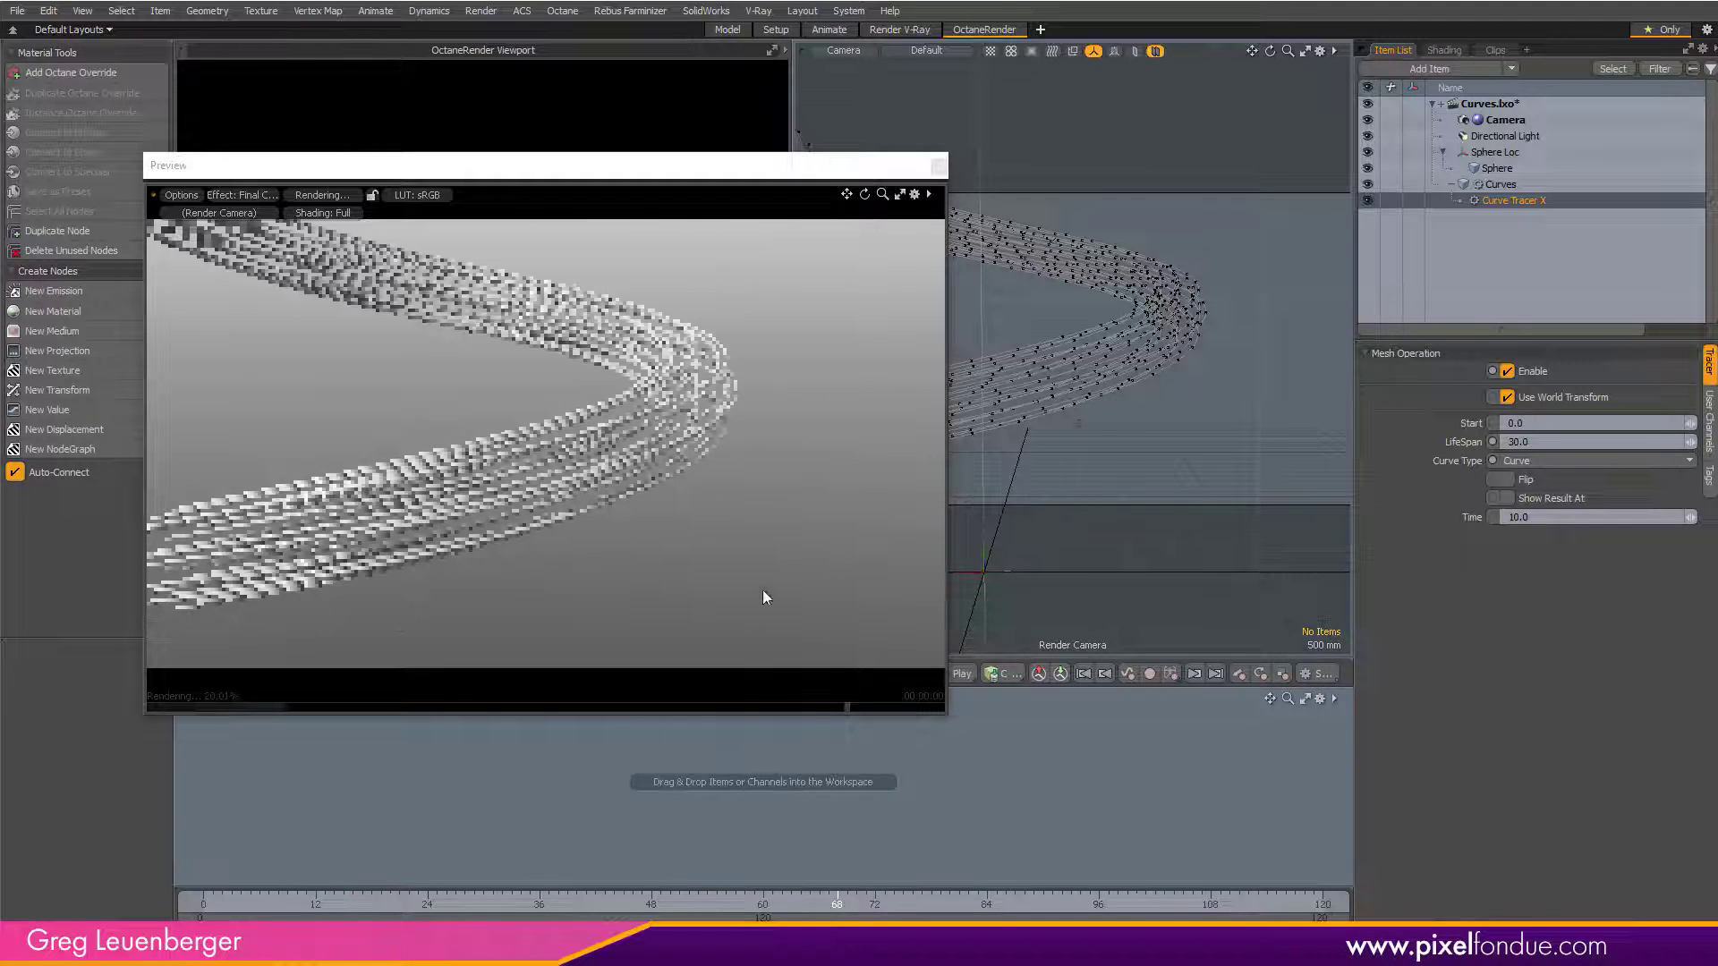
left_click_drag(782, 177, 1126, 215)
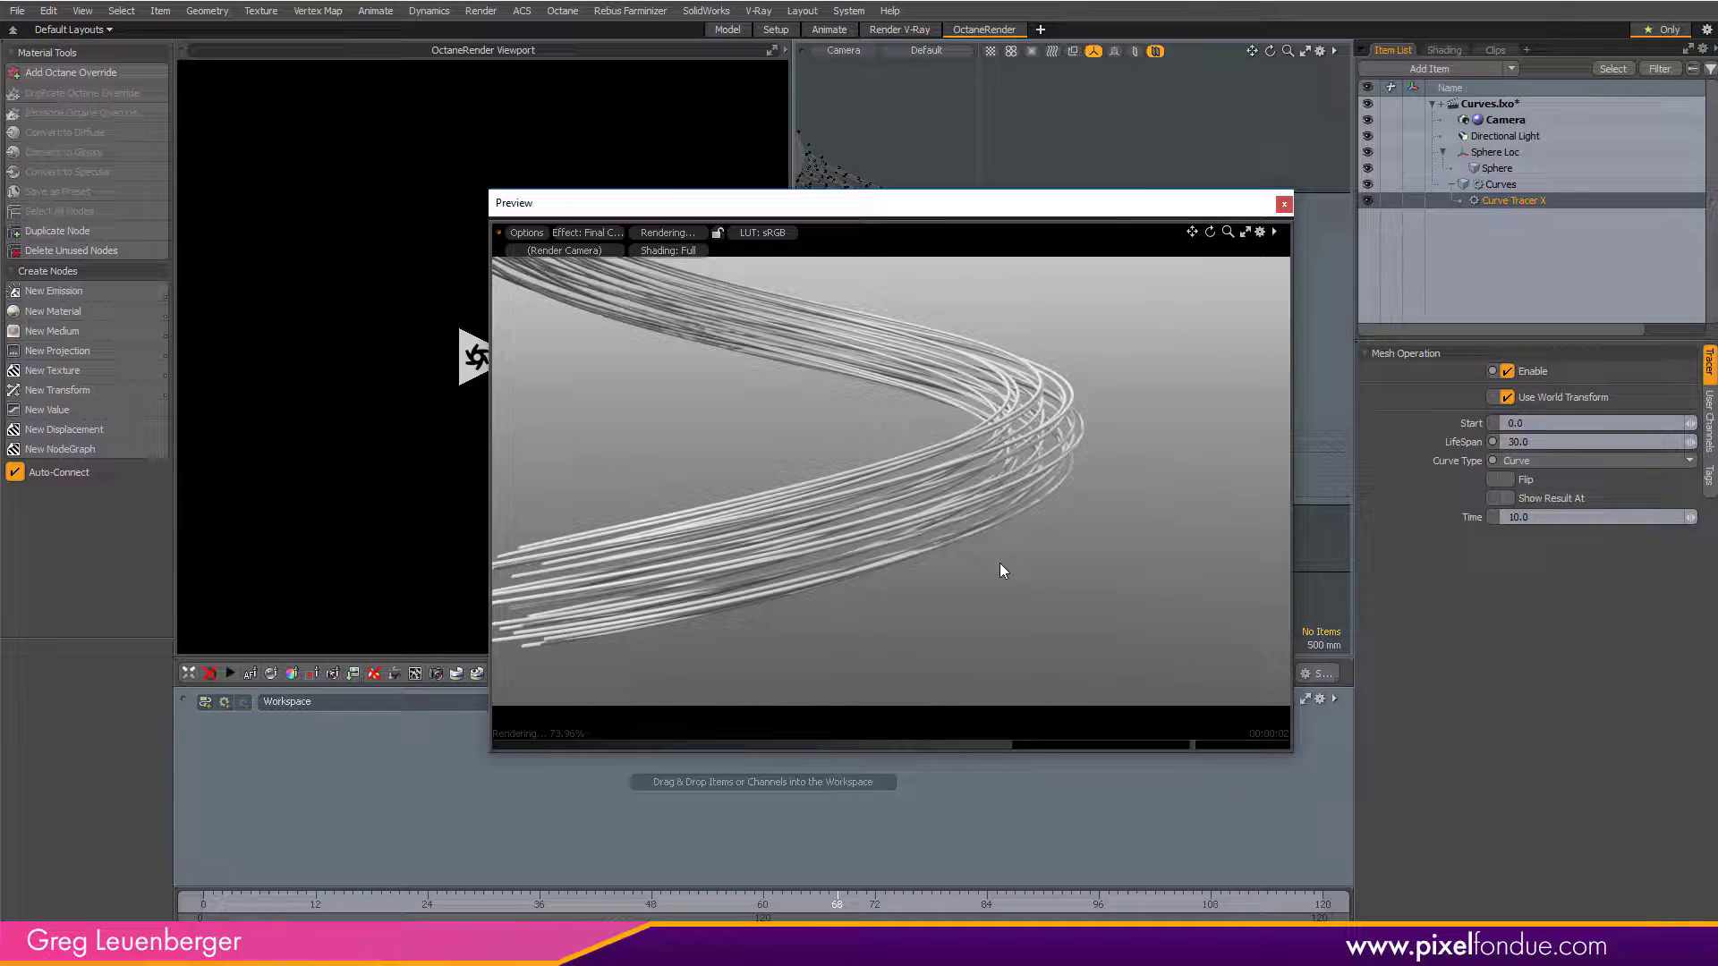
left_click(1283, 205)
- Enlarge the OctaneRender viewport further and start its live render of the curves
left_click_drag(792, 366, 1000, 402)
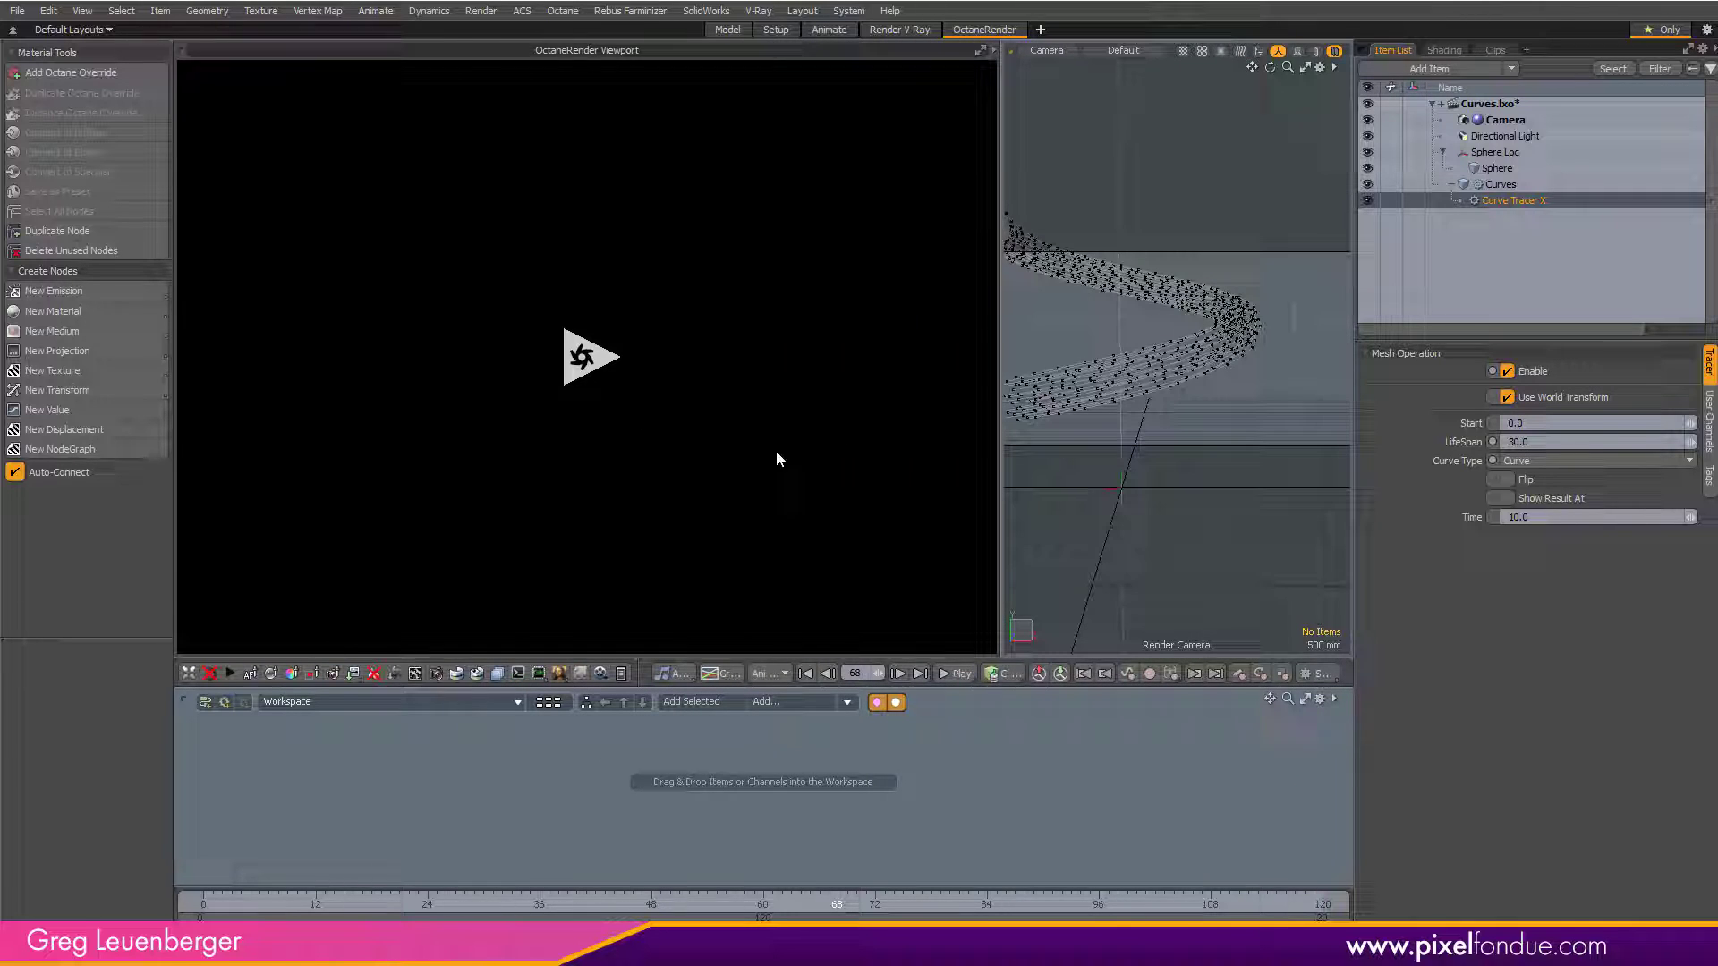
left_click(230, 673)
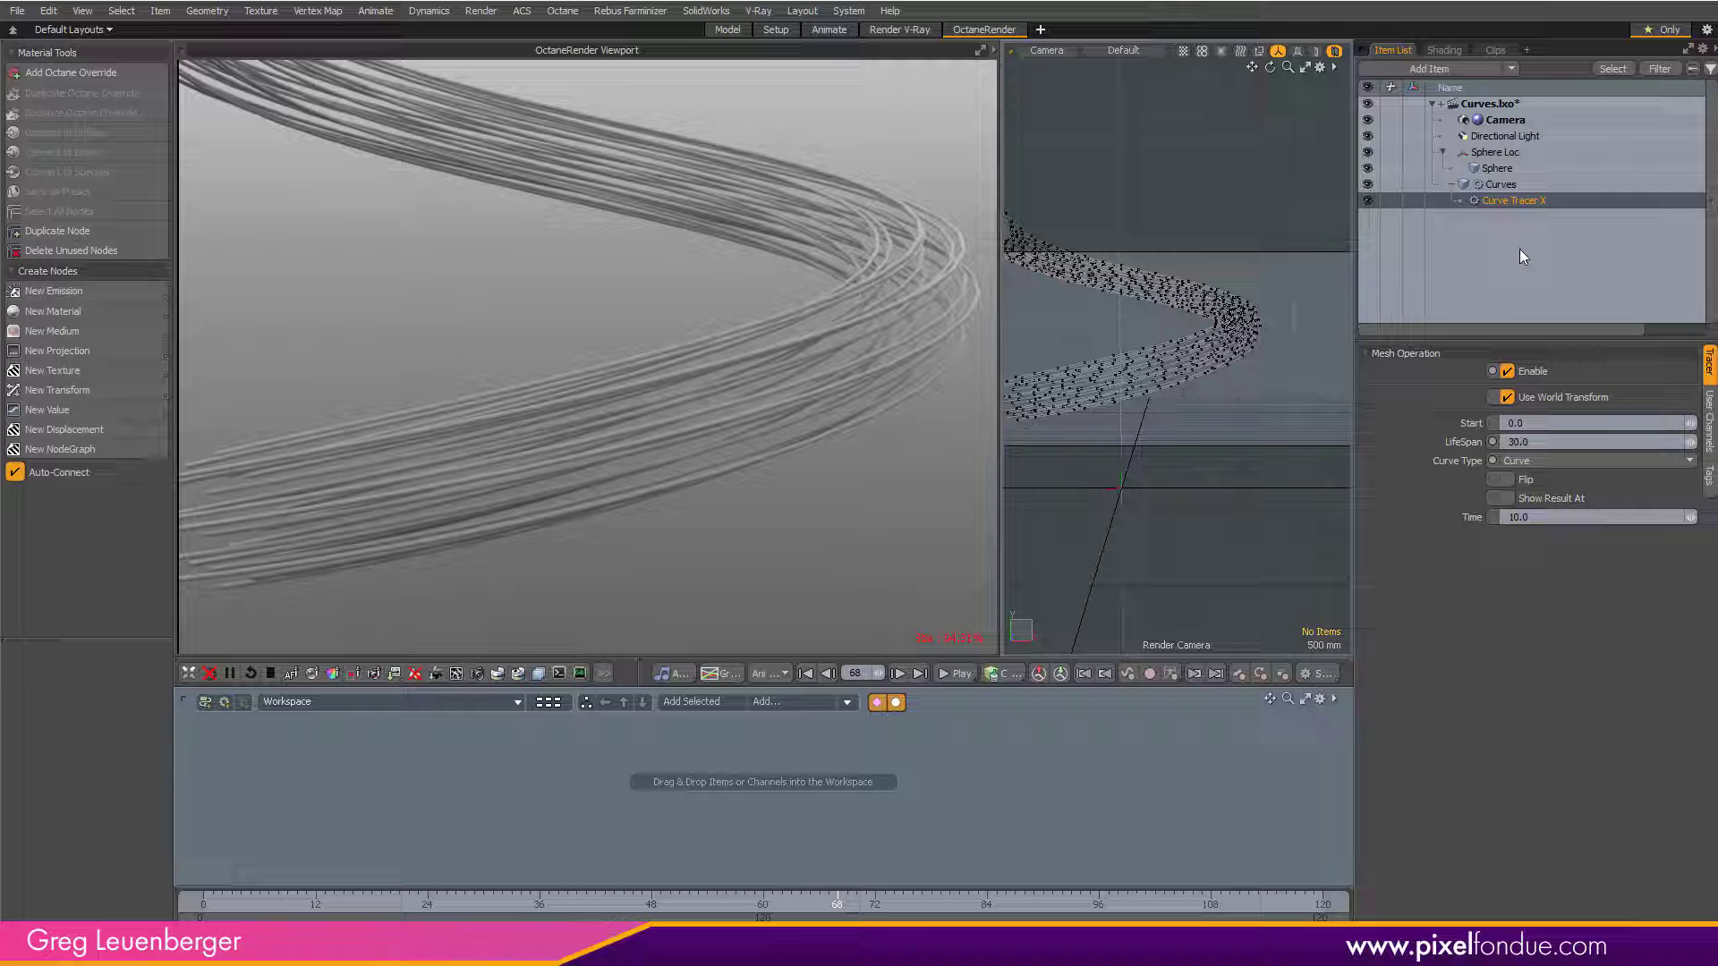
- Open the Curves mesh's curve settings and add a Curve Rebuild mesh operation to it
left_click(1501, 184)
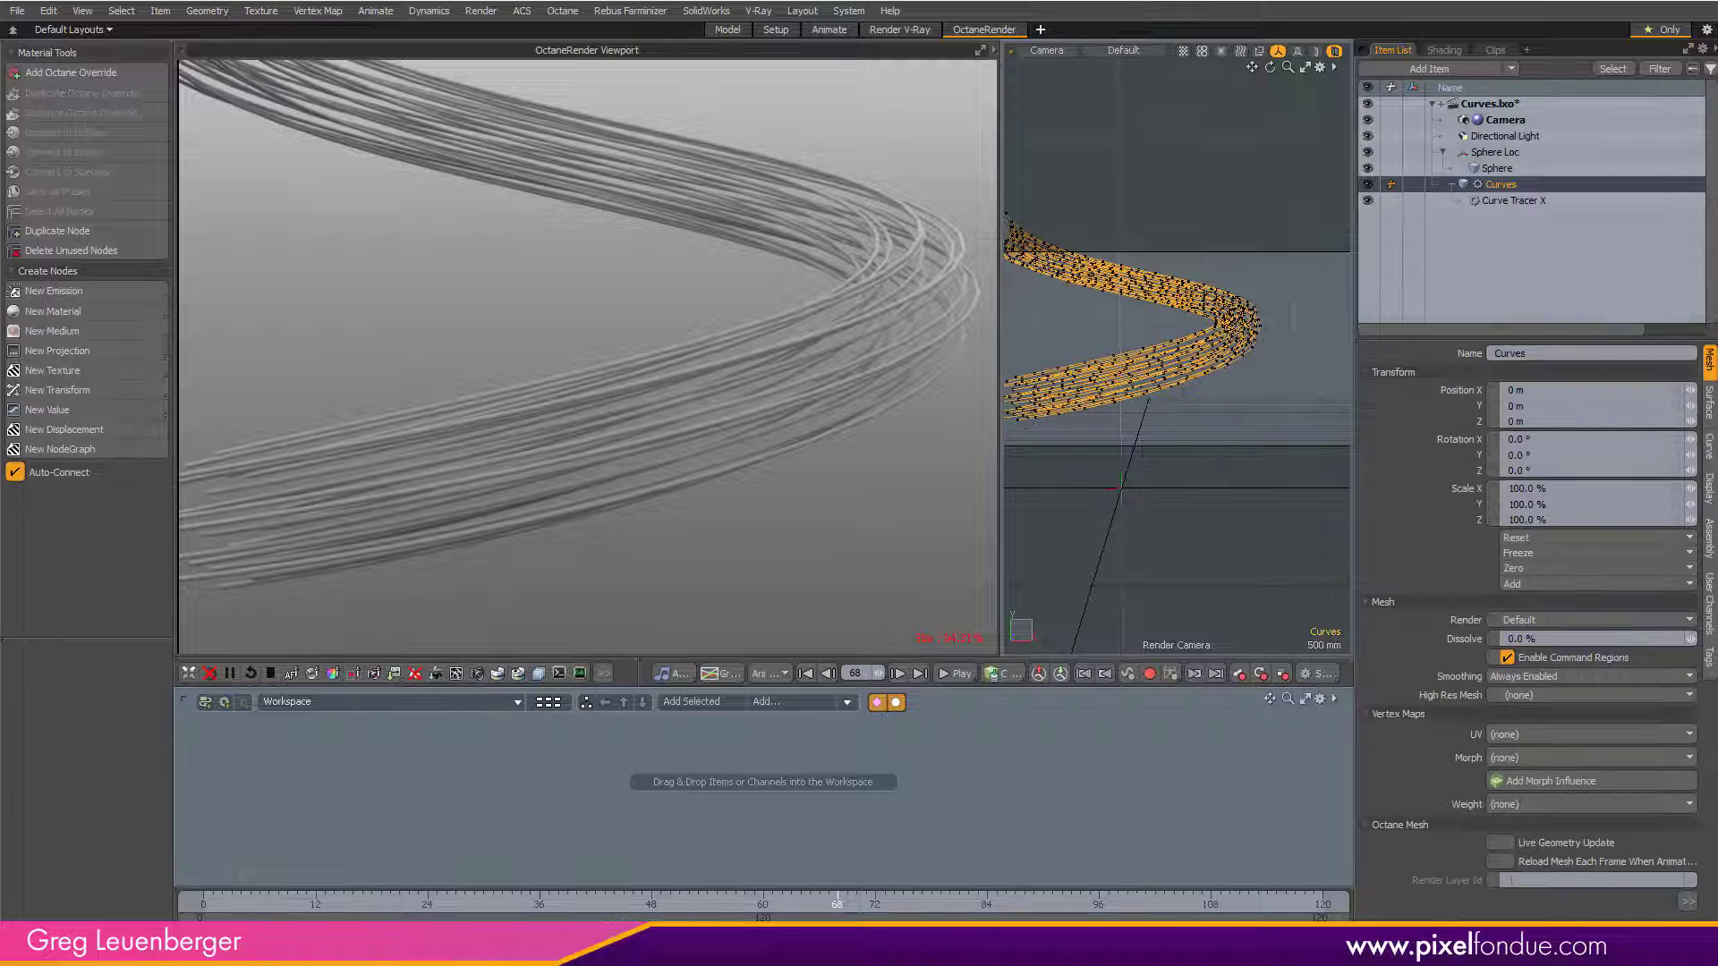
left_click(1710, 452)
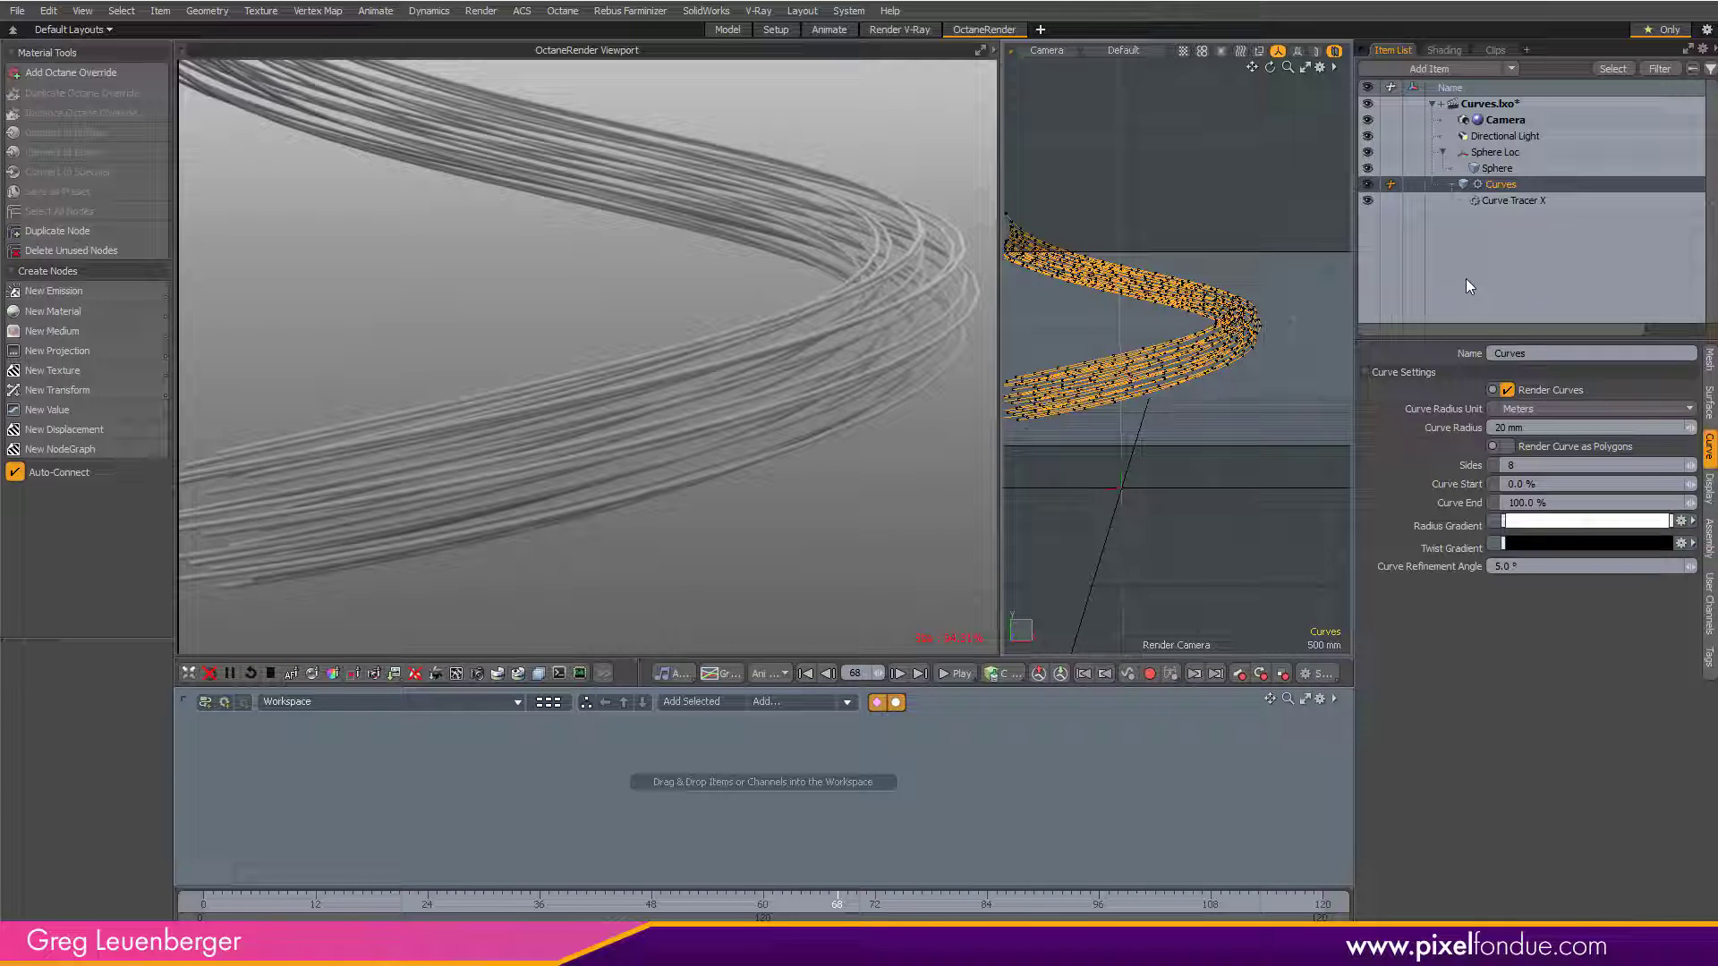
key("shift+o")
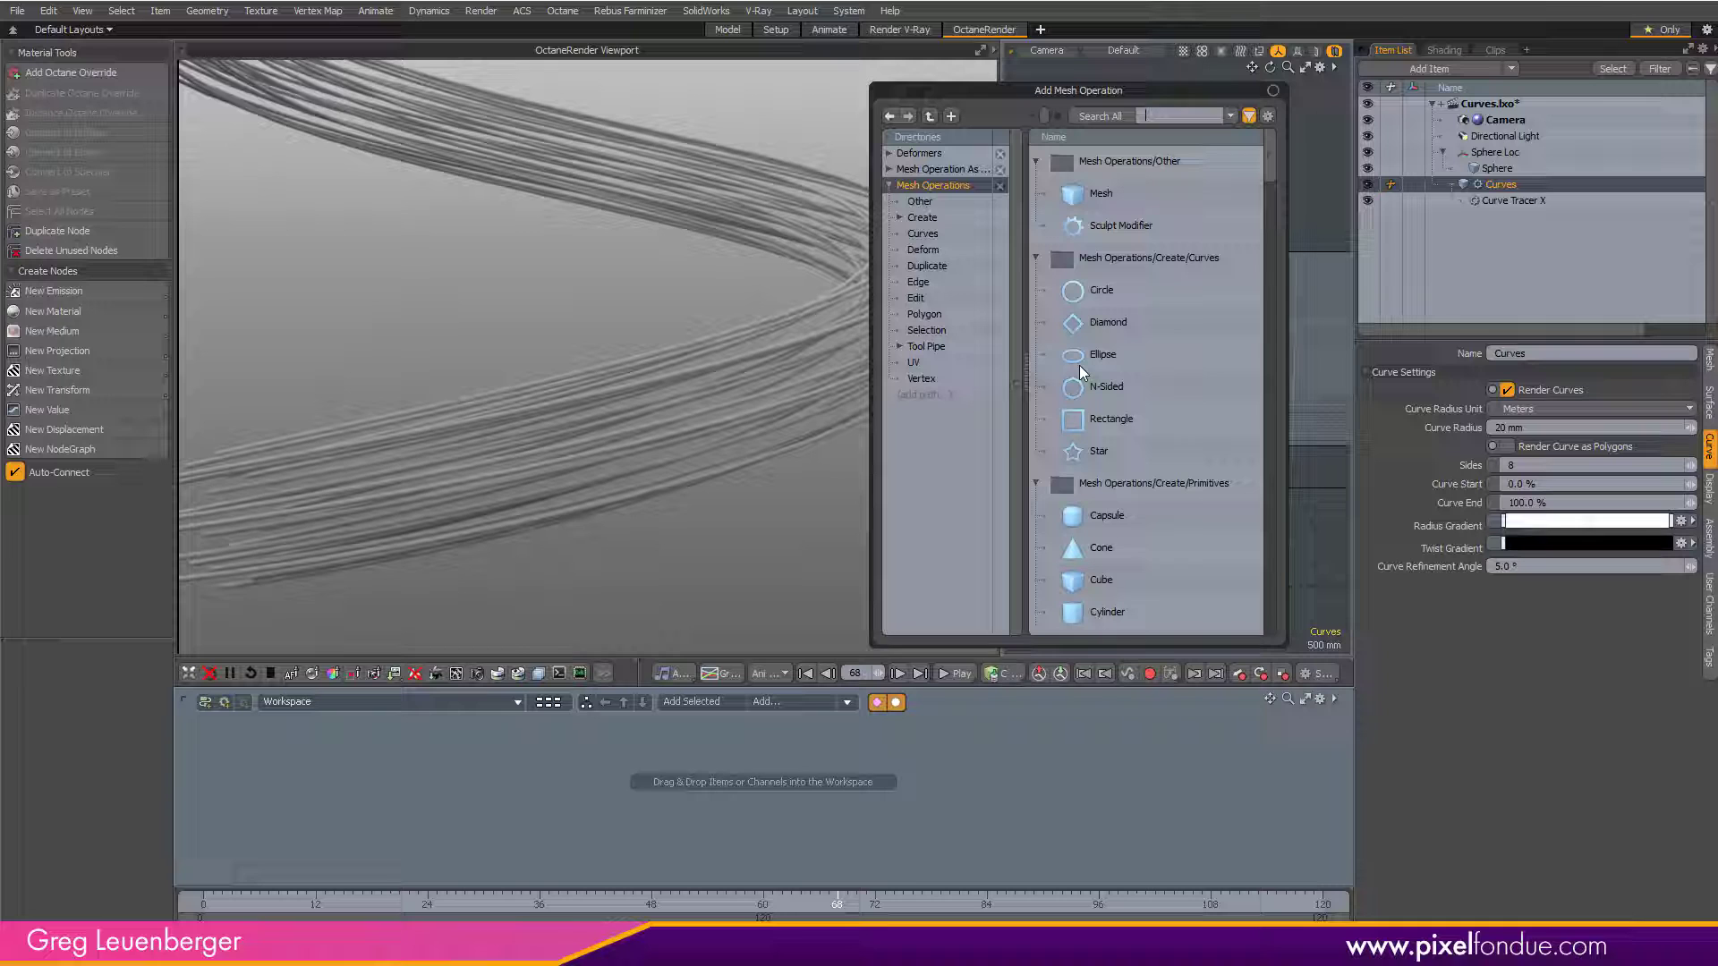
type("curve")
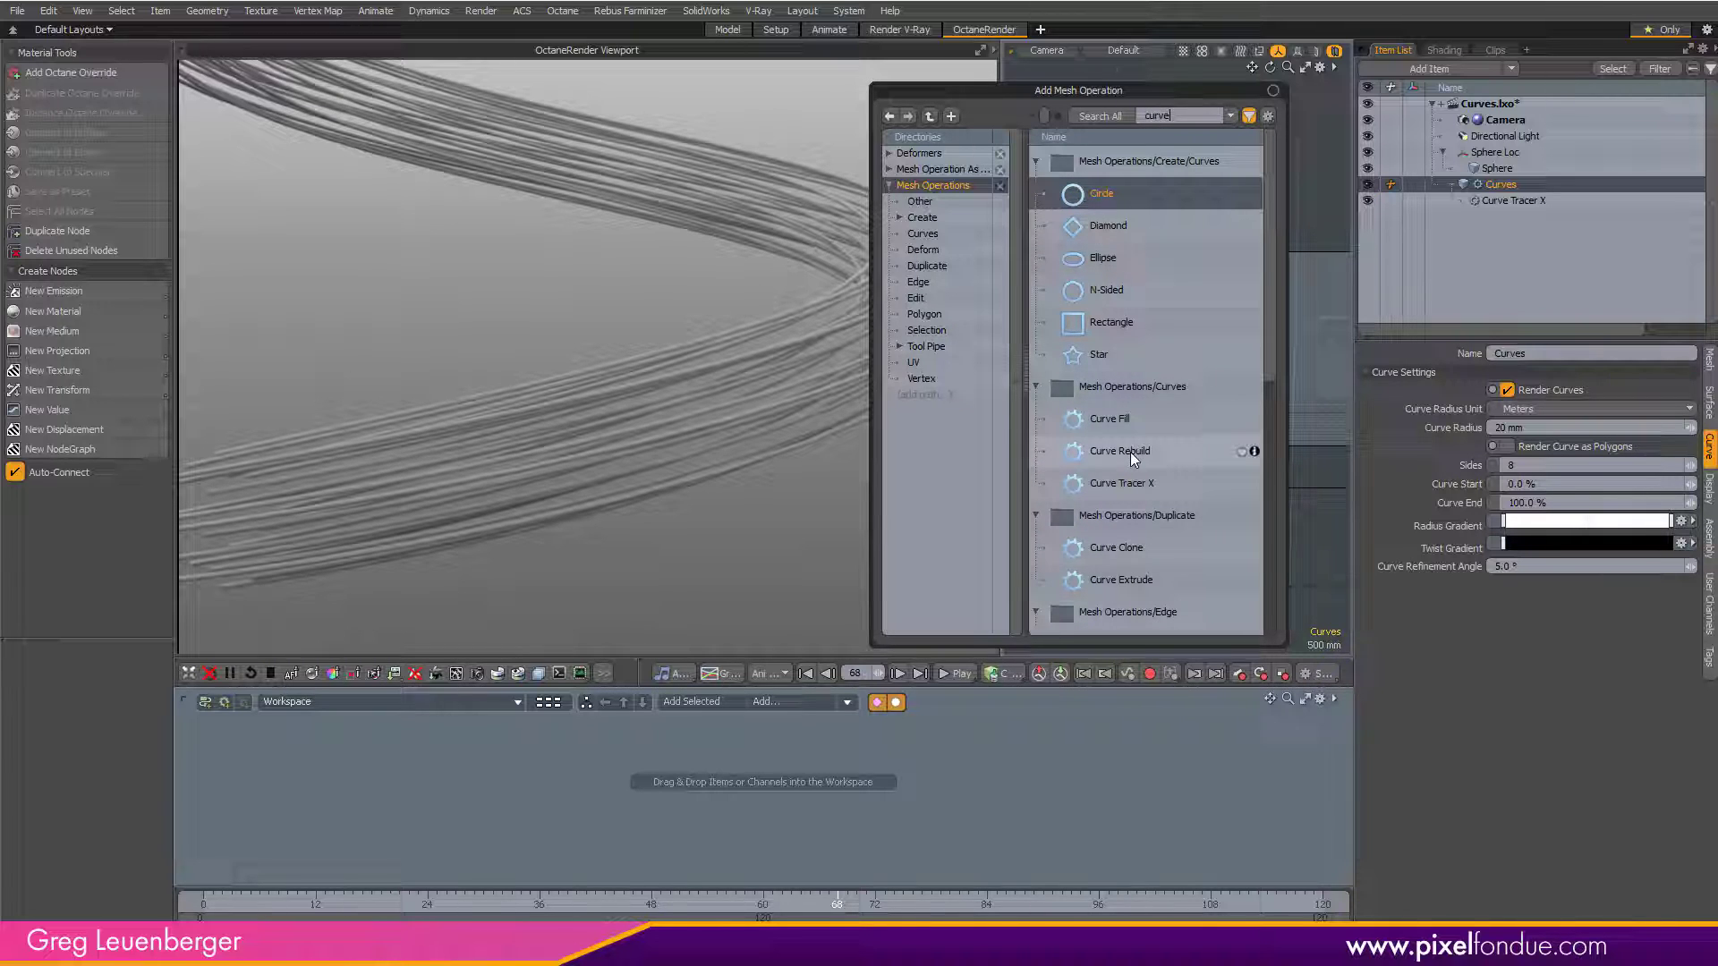
double_click(1131, 453)
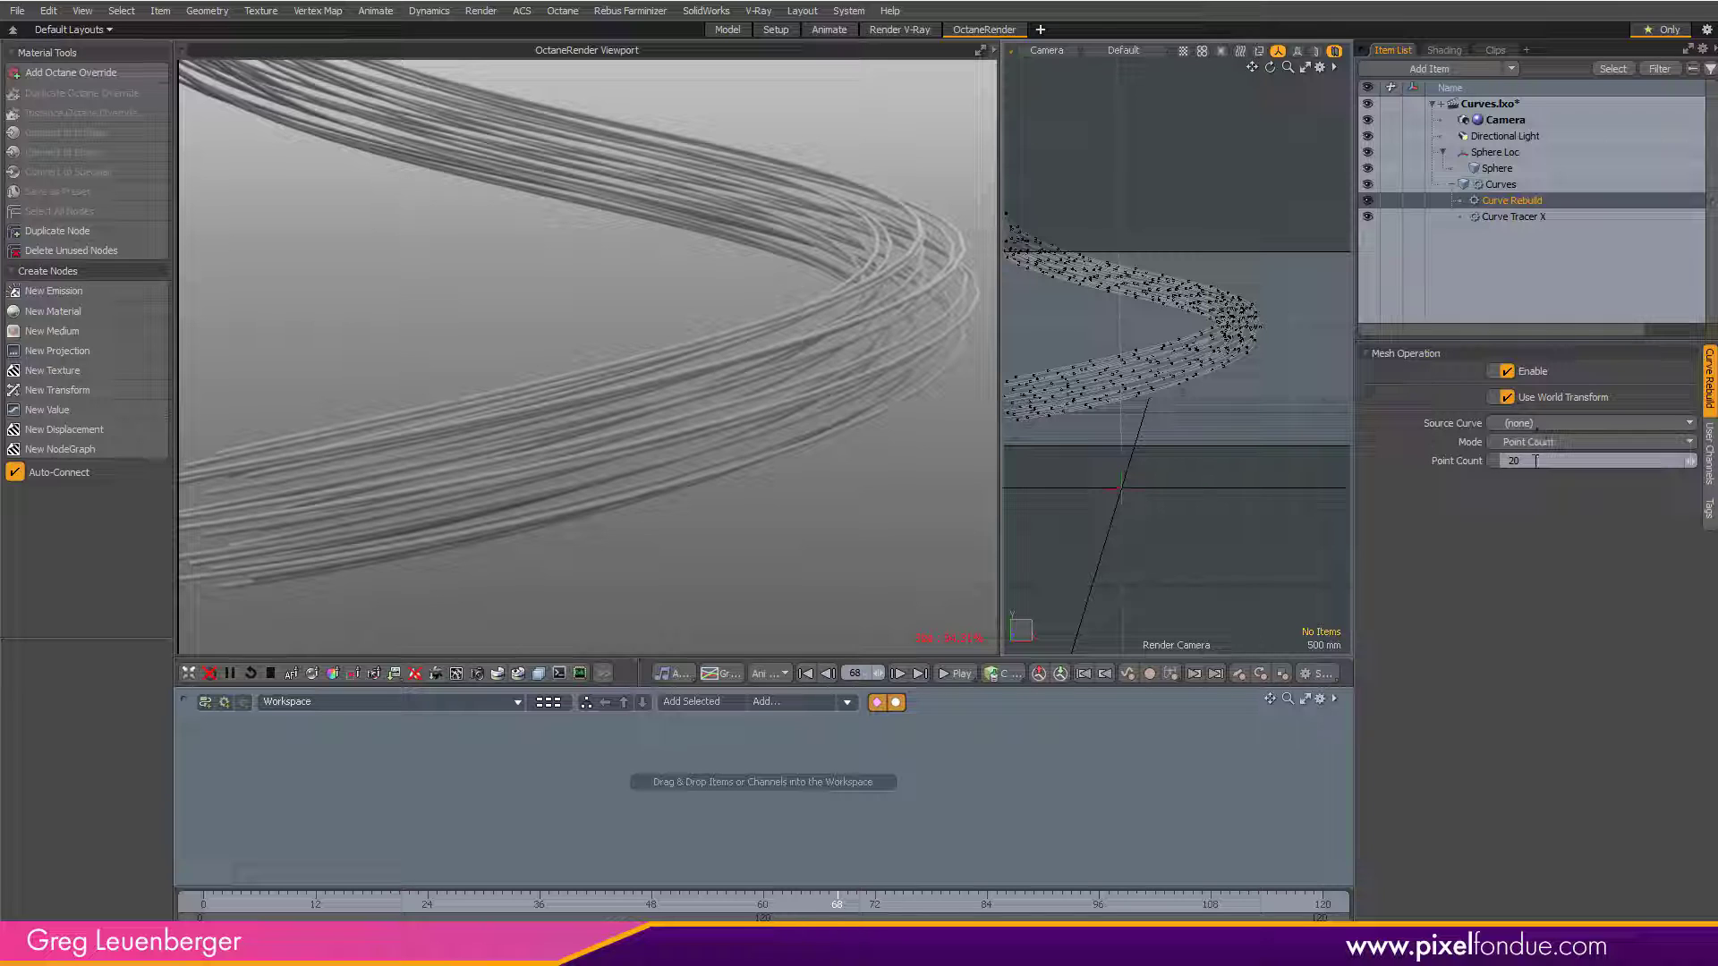
- Try a point count of 60 on the Curve Rebuild operation
left_click(1548, 460)
type("60")
key("Return")
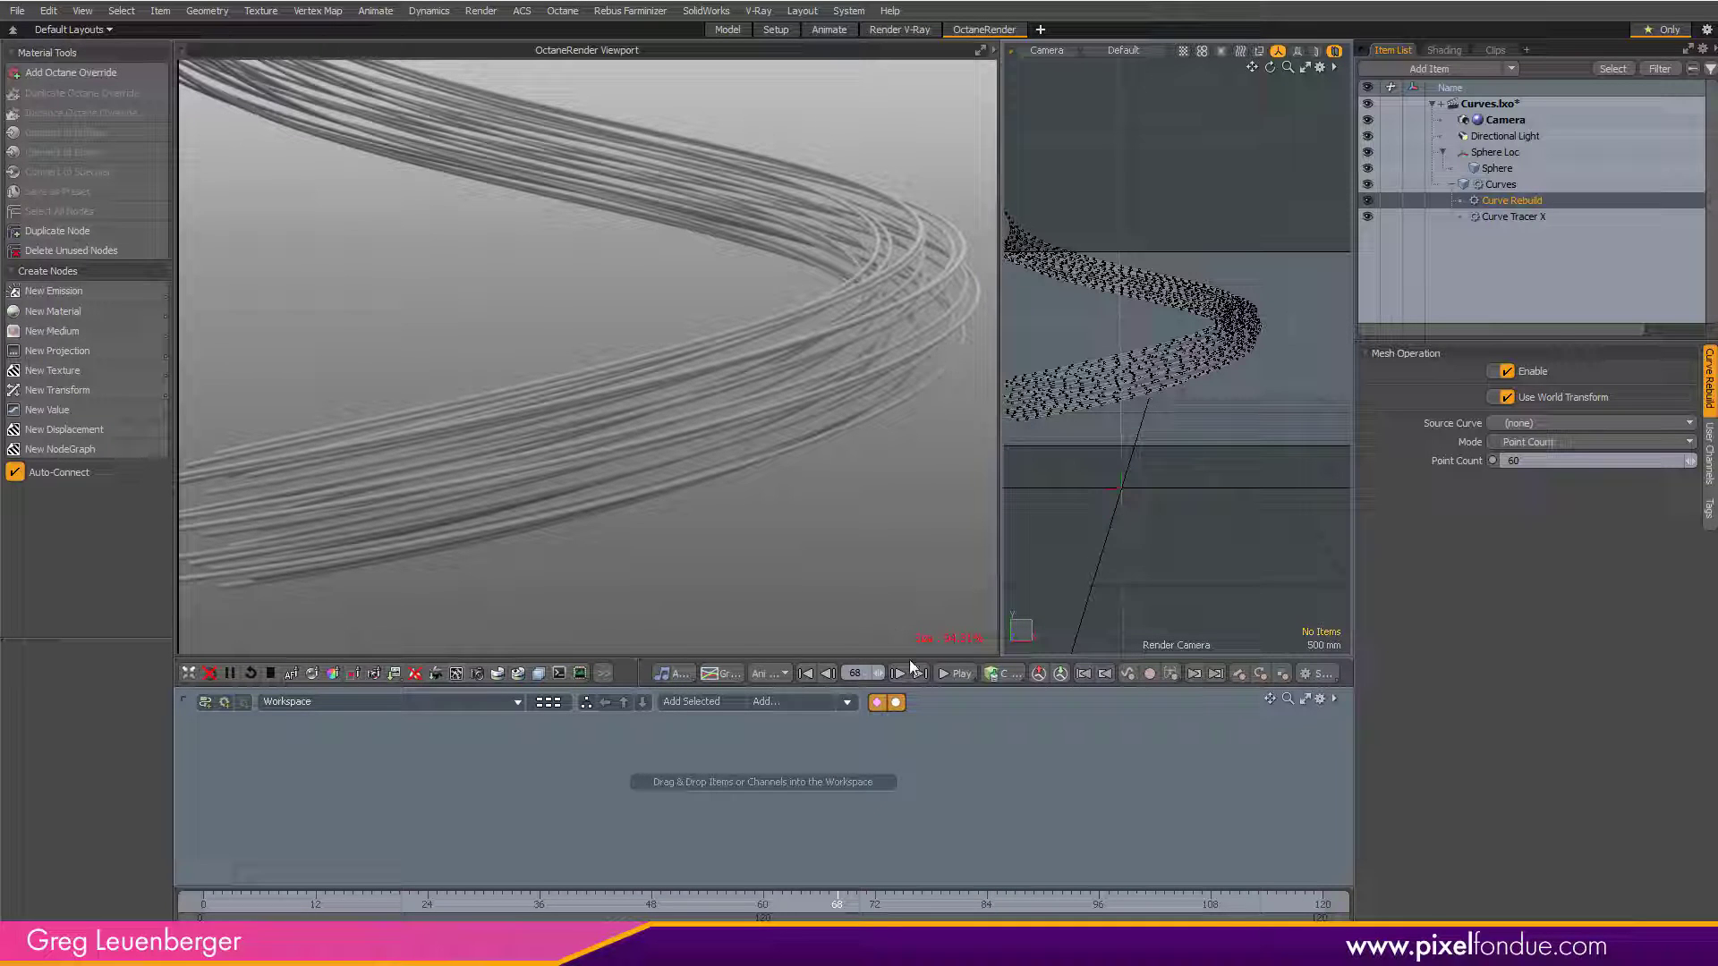
- Set the Curve Rebuild point count to 100 and select the Curves mesh
left_click(1541, 460)
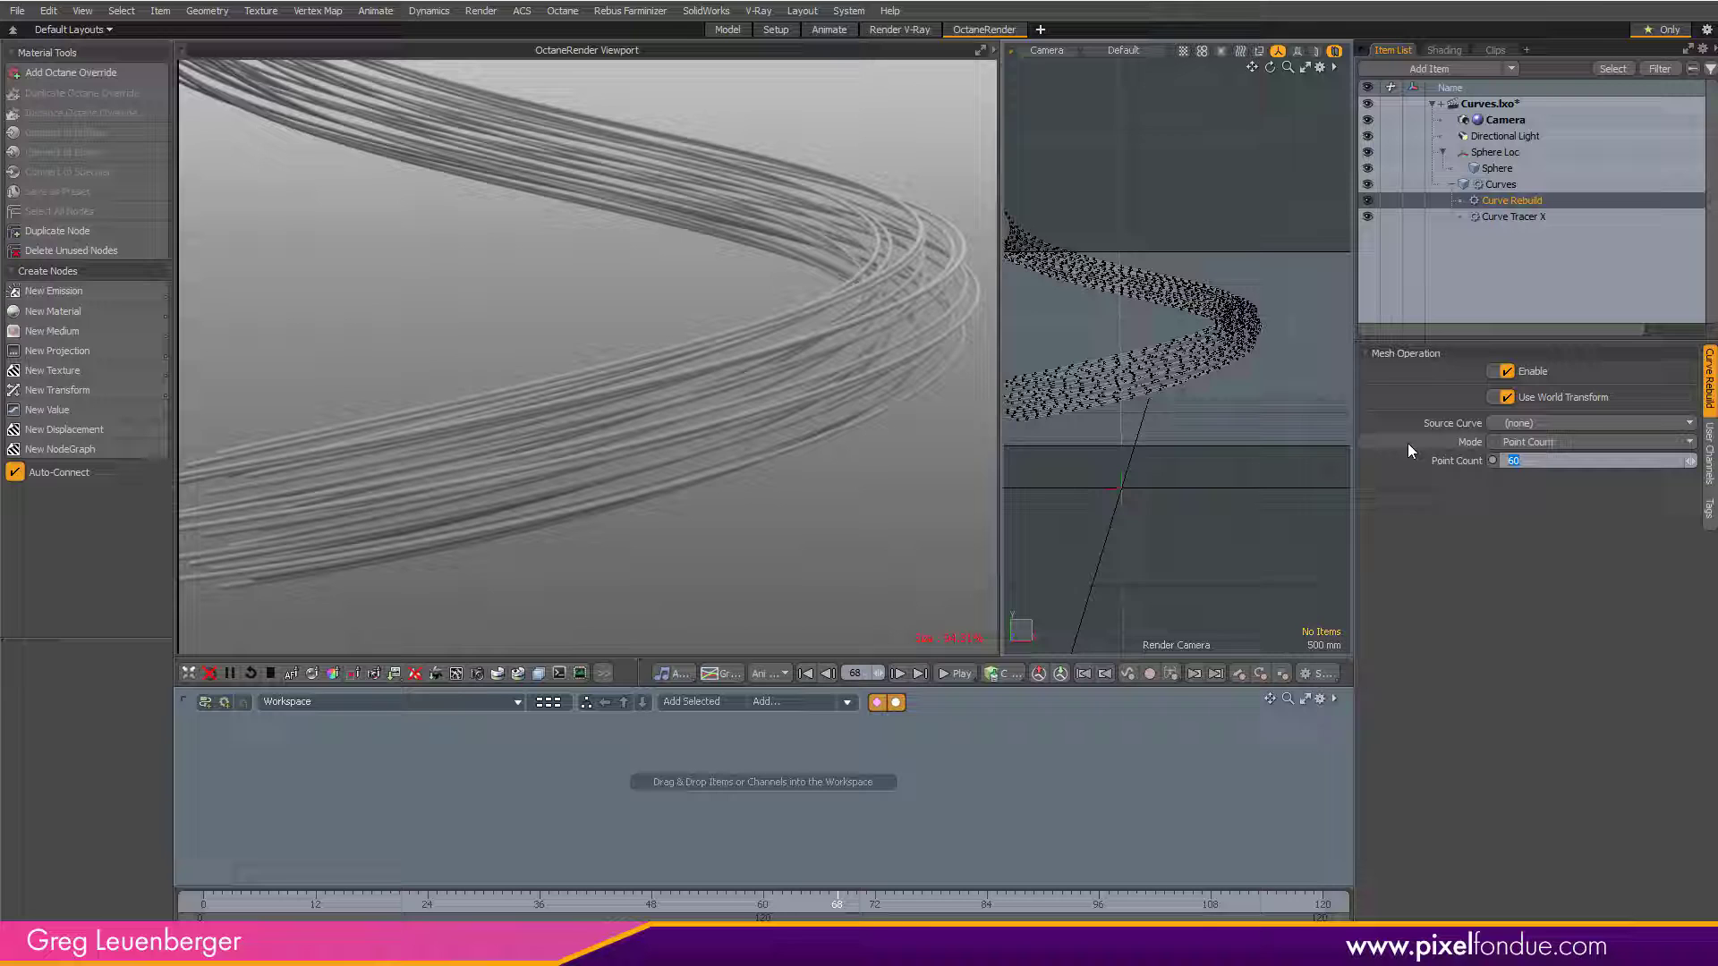
type("100")
key("Return")
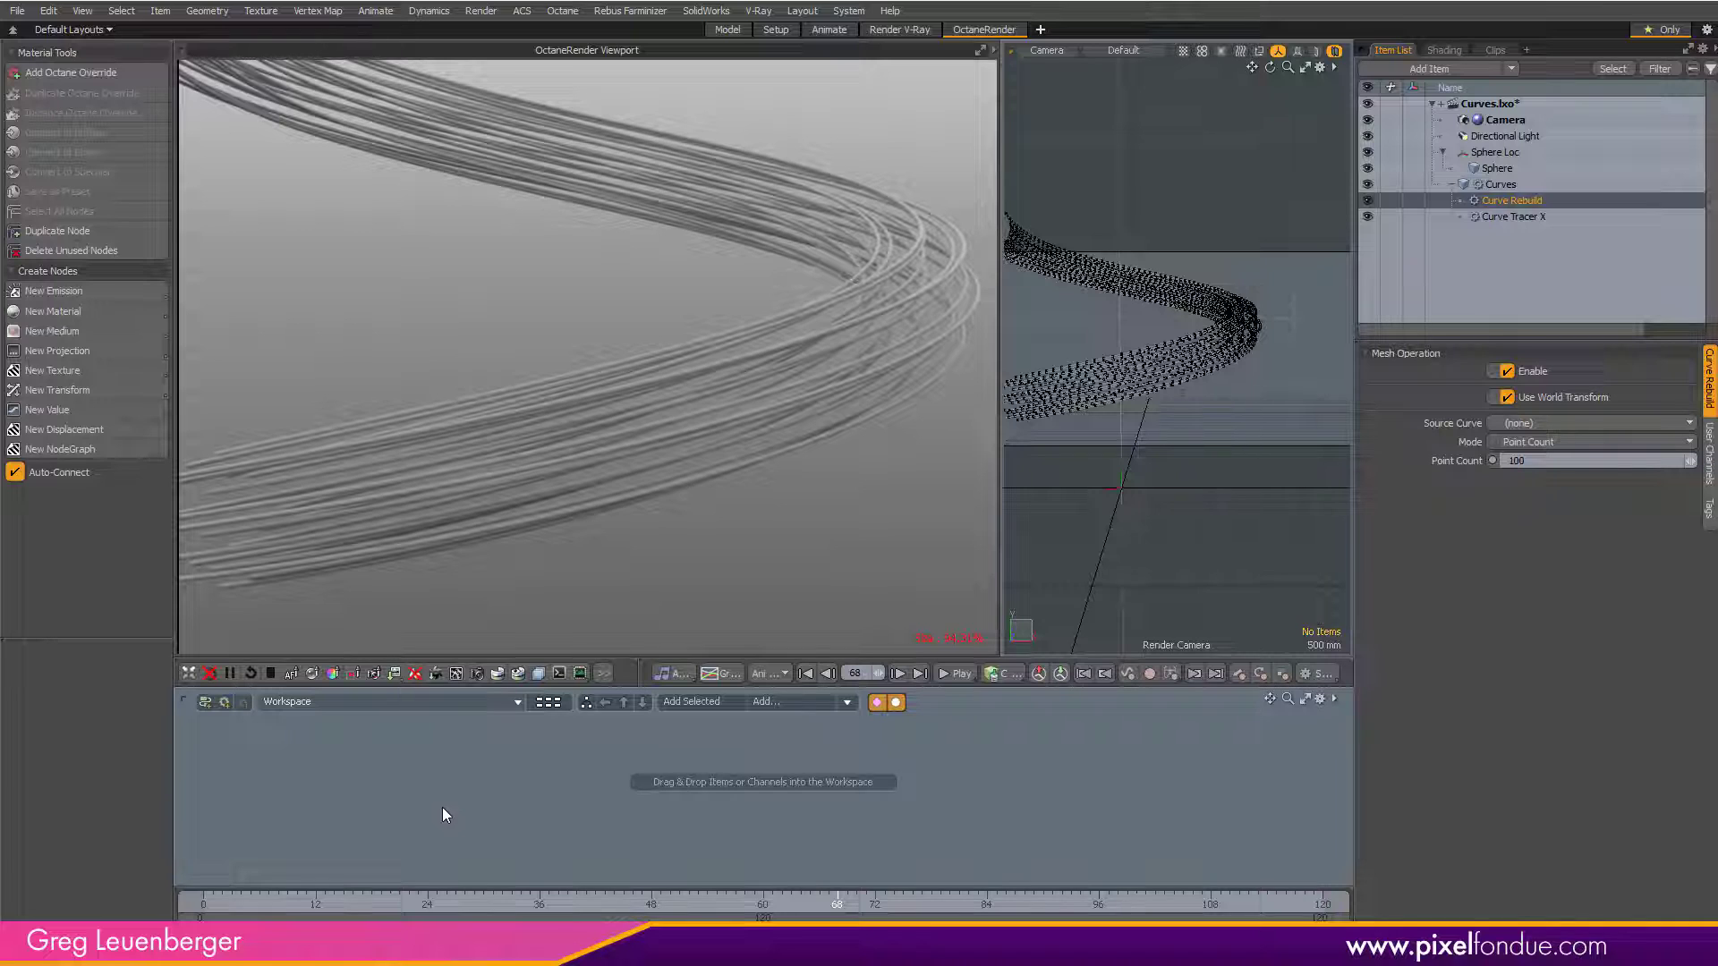
left_click(1518, 181)
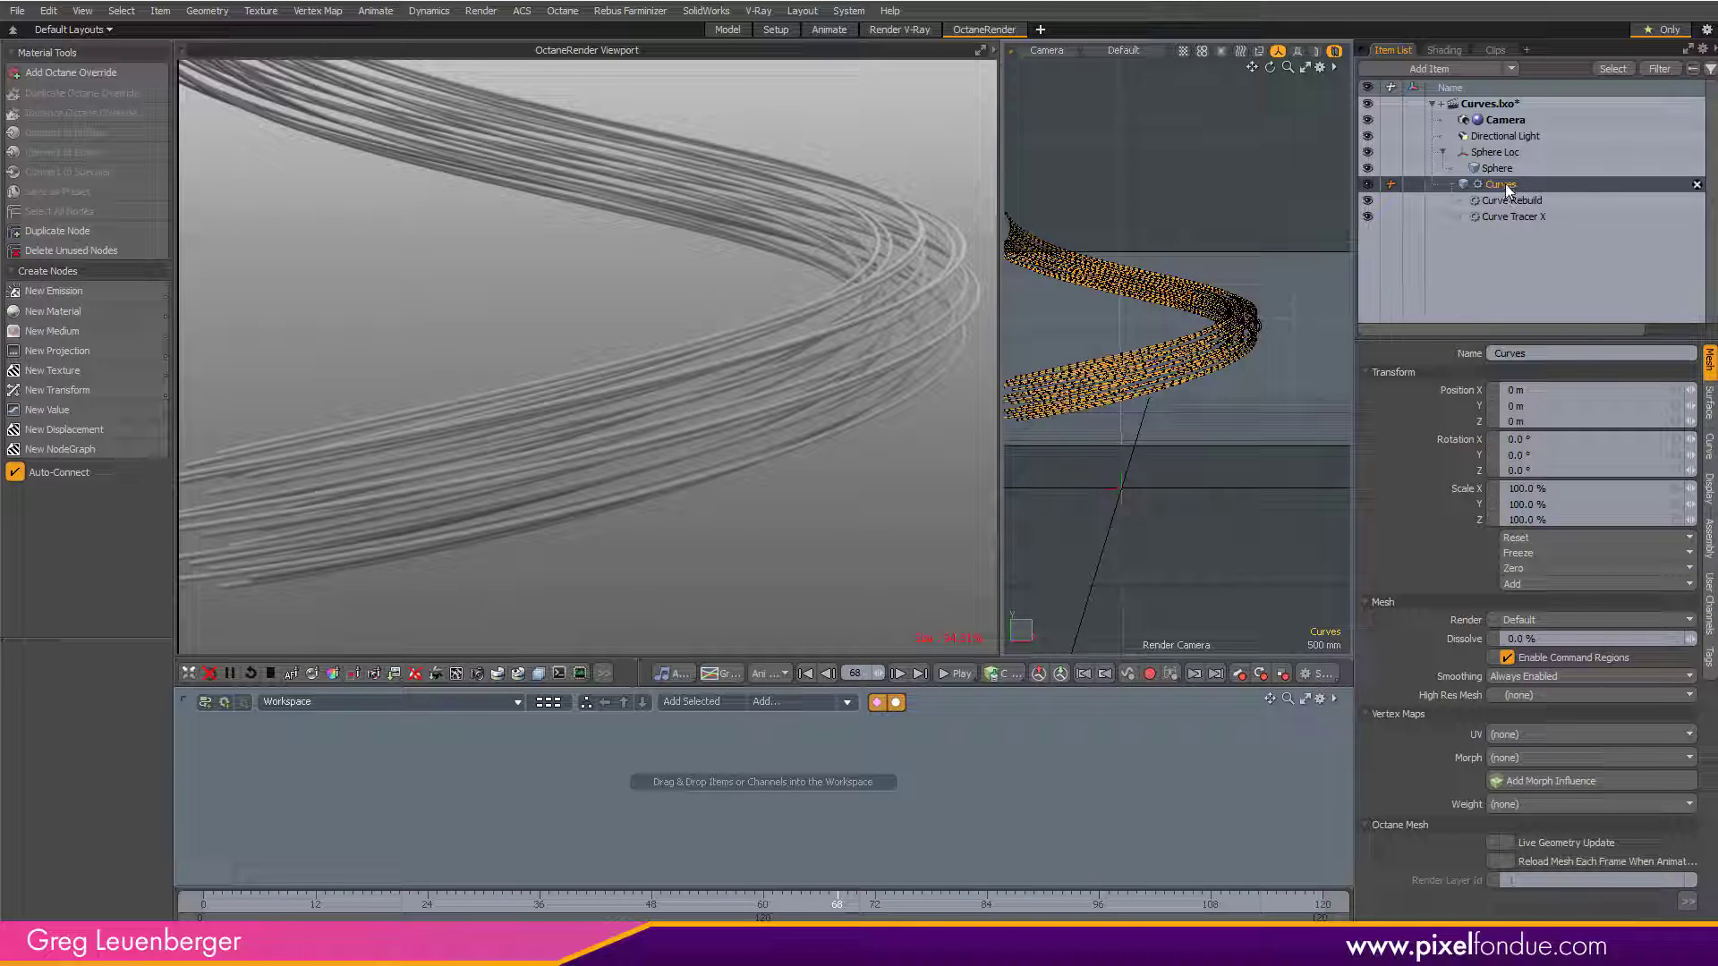
right_click(1505, 184)
mouse_move(1489, 515)
left_click(1447, 70)
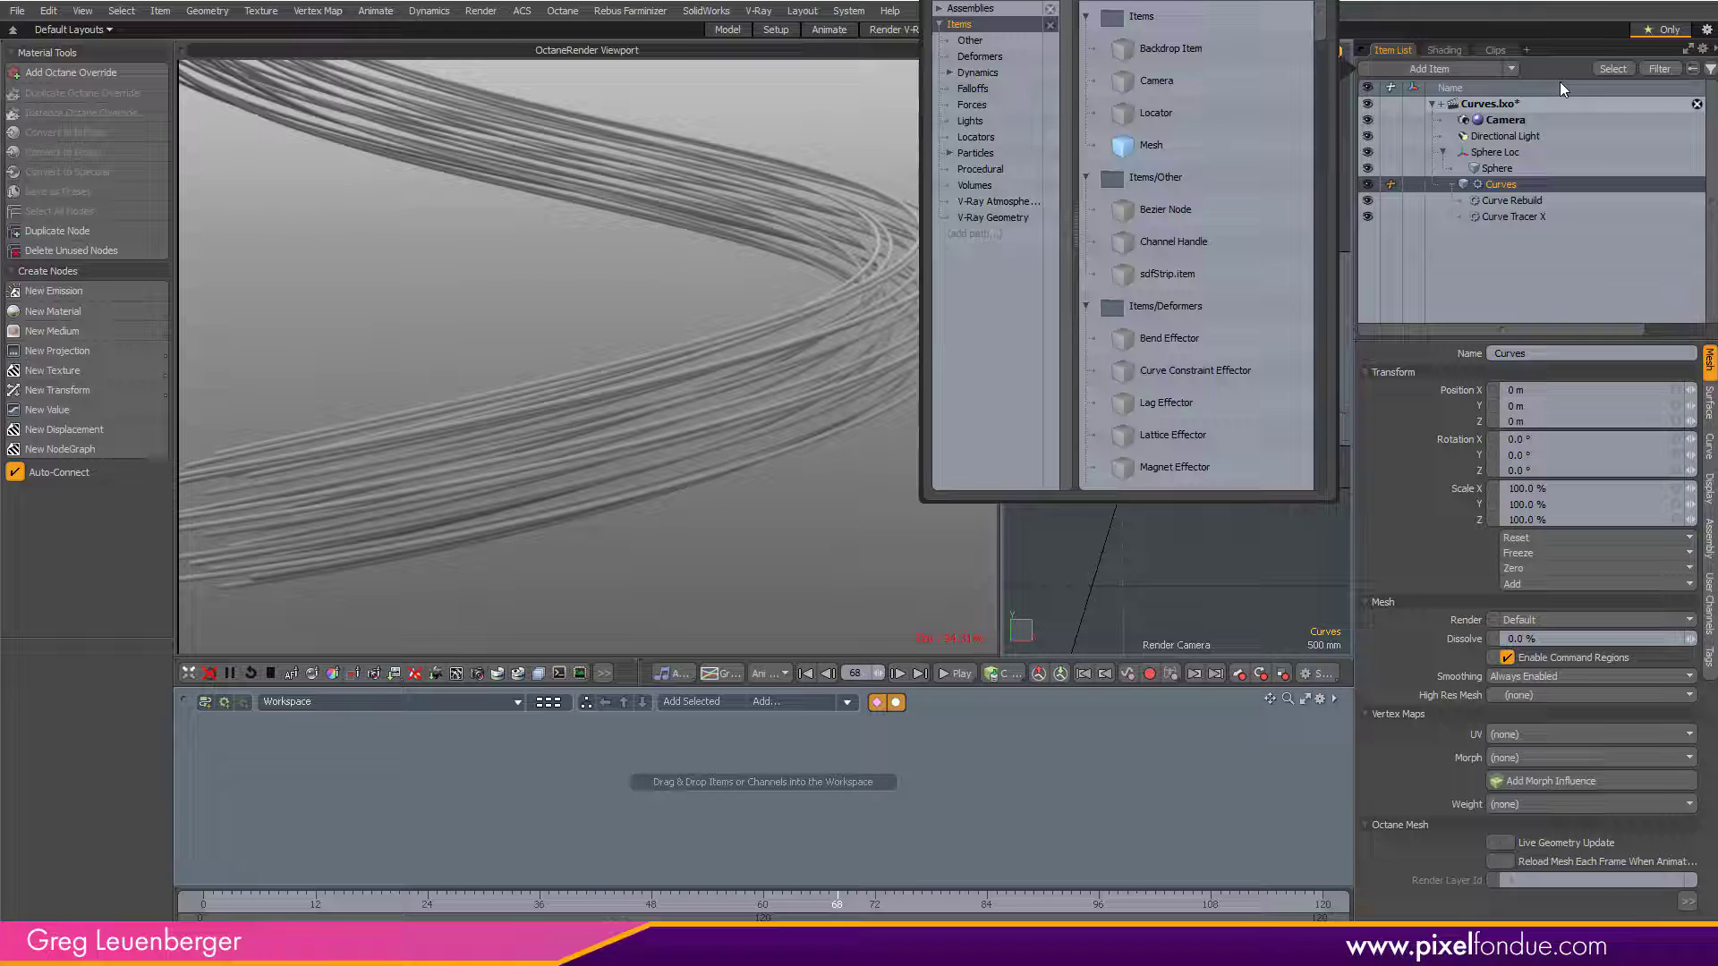
key("shift+n")
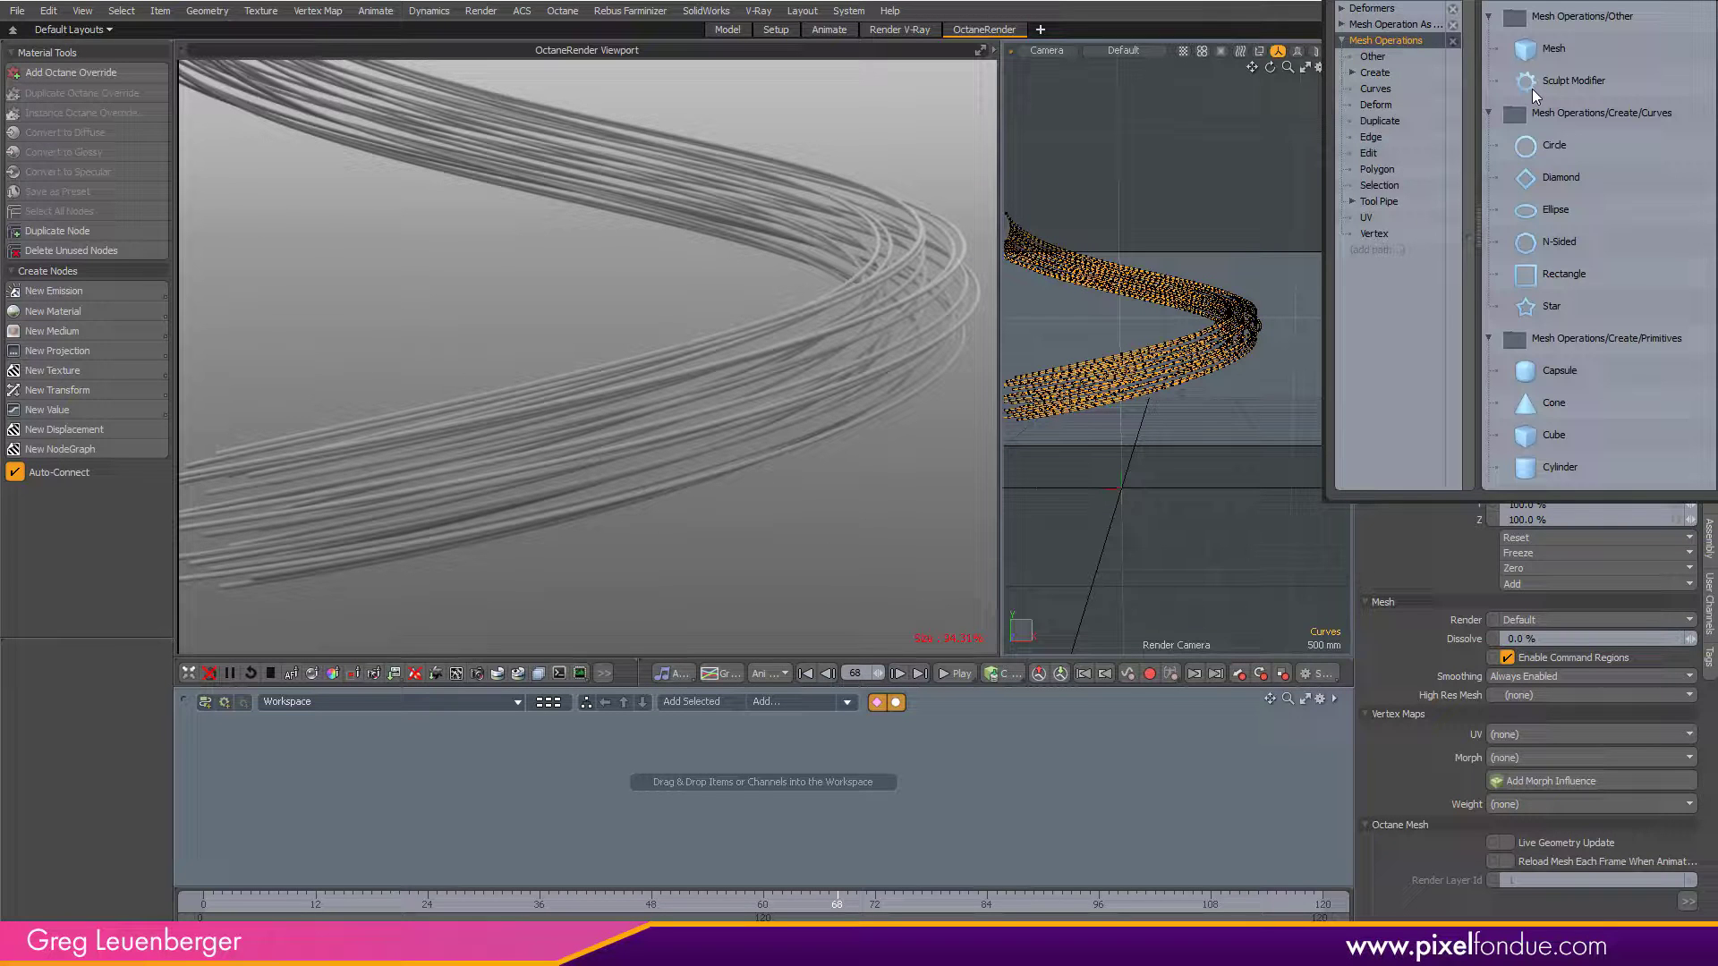
left_click_drag(1592, 2, 935, 206)
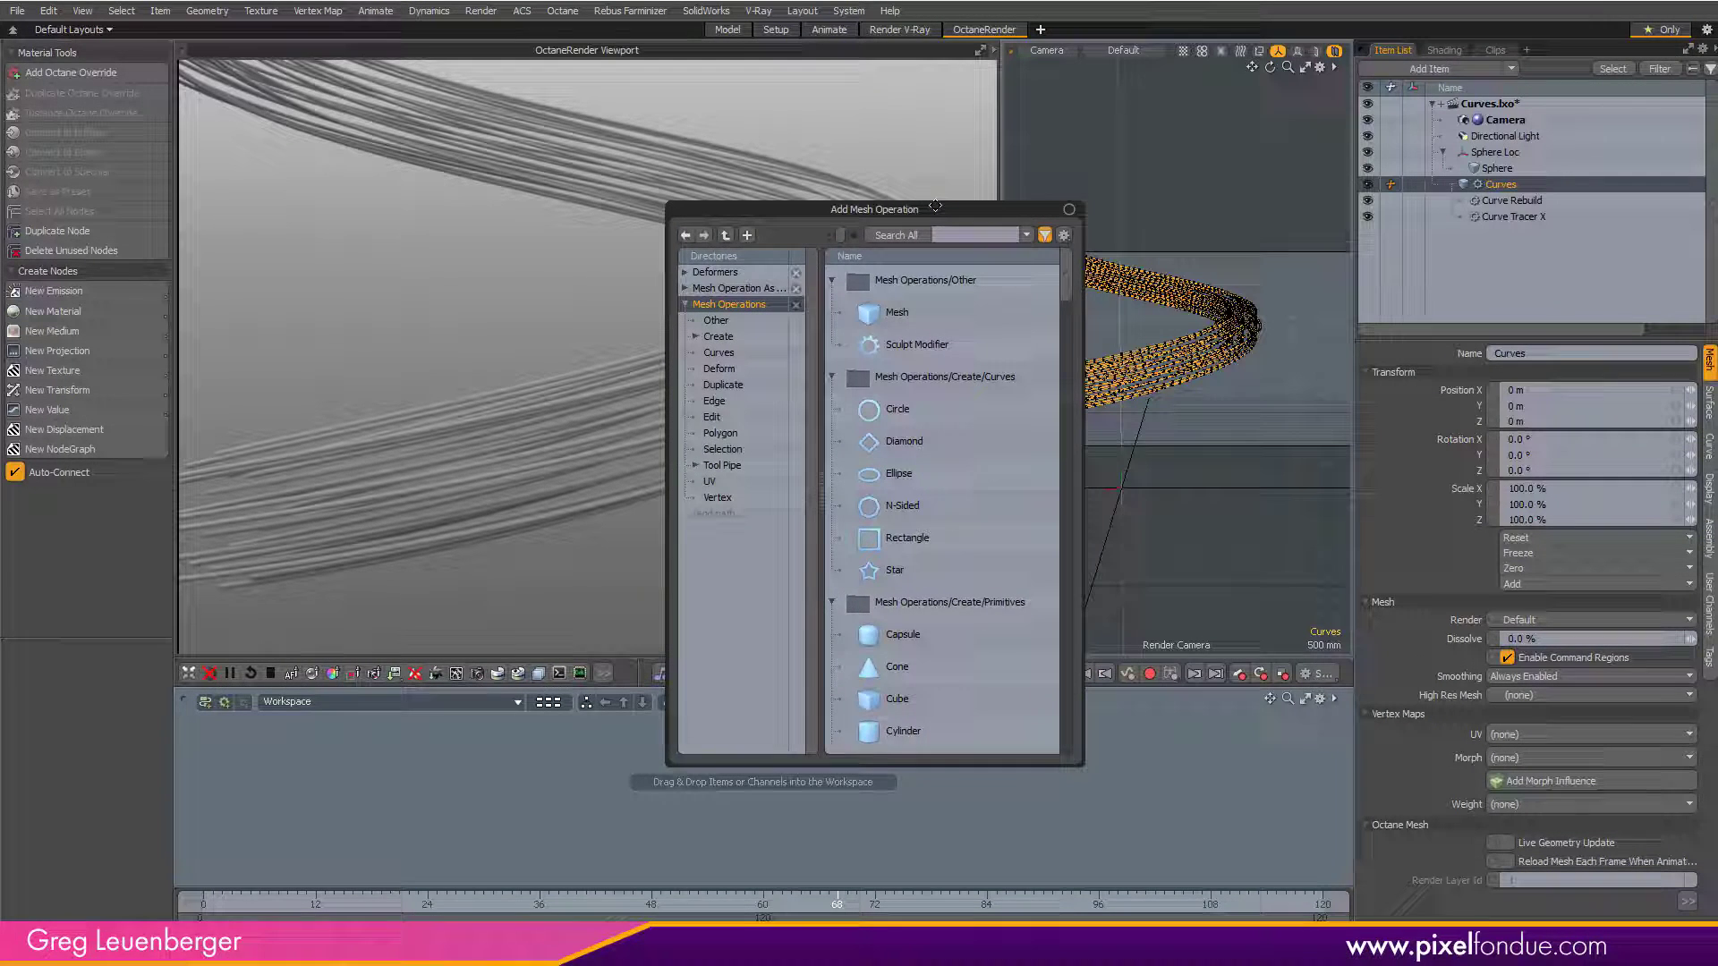
key("m")
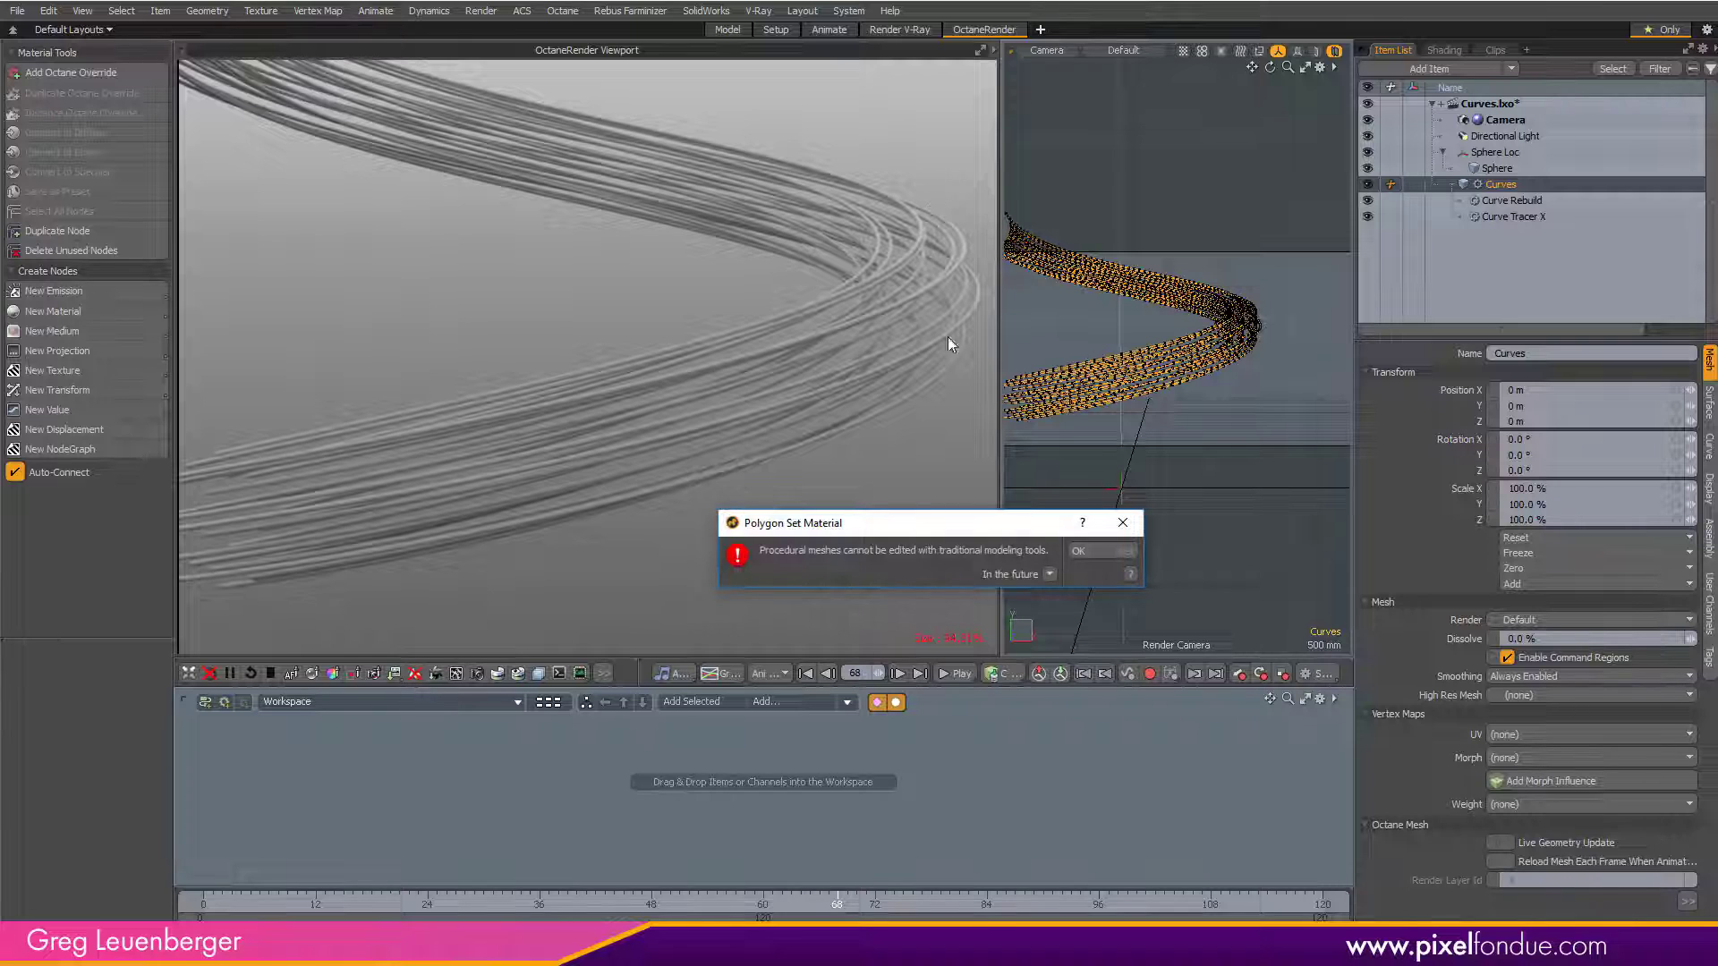
left_click(1085, 550)
- Find the Material Tag mesh operation by searching for "mat" and add it to the Curves mesh
left_click(1195, 296)
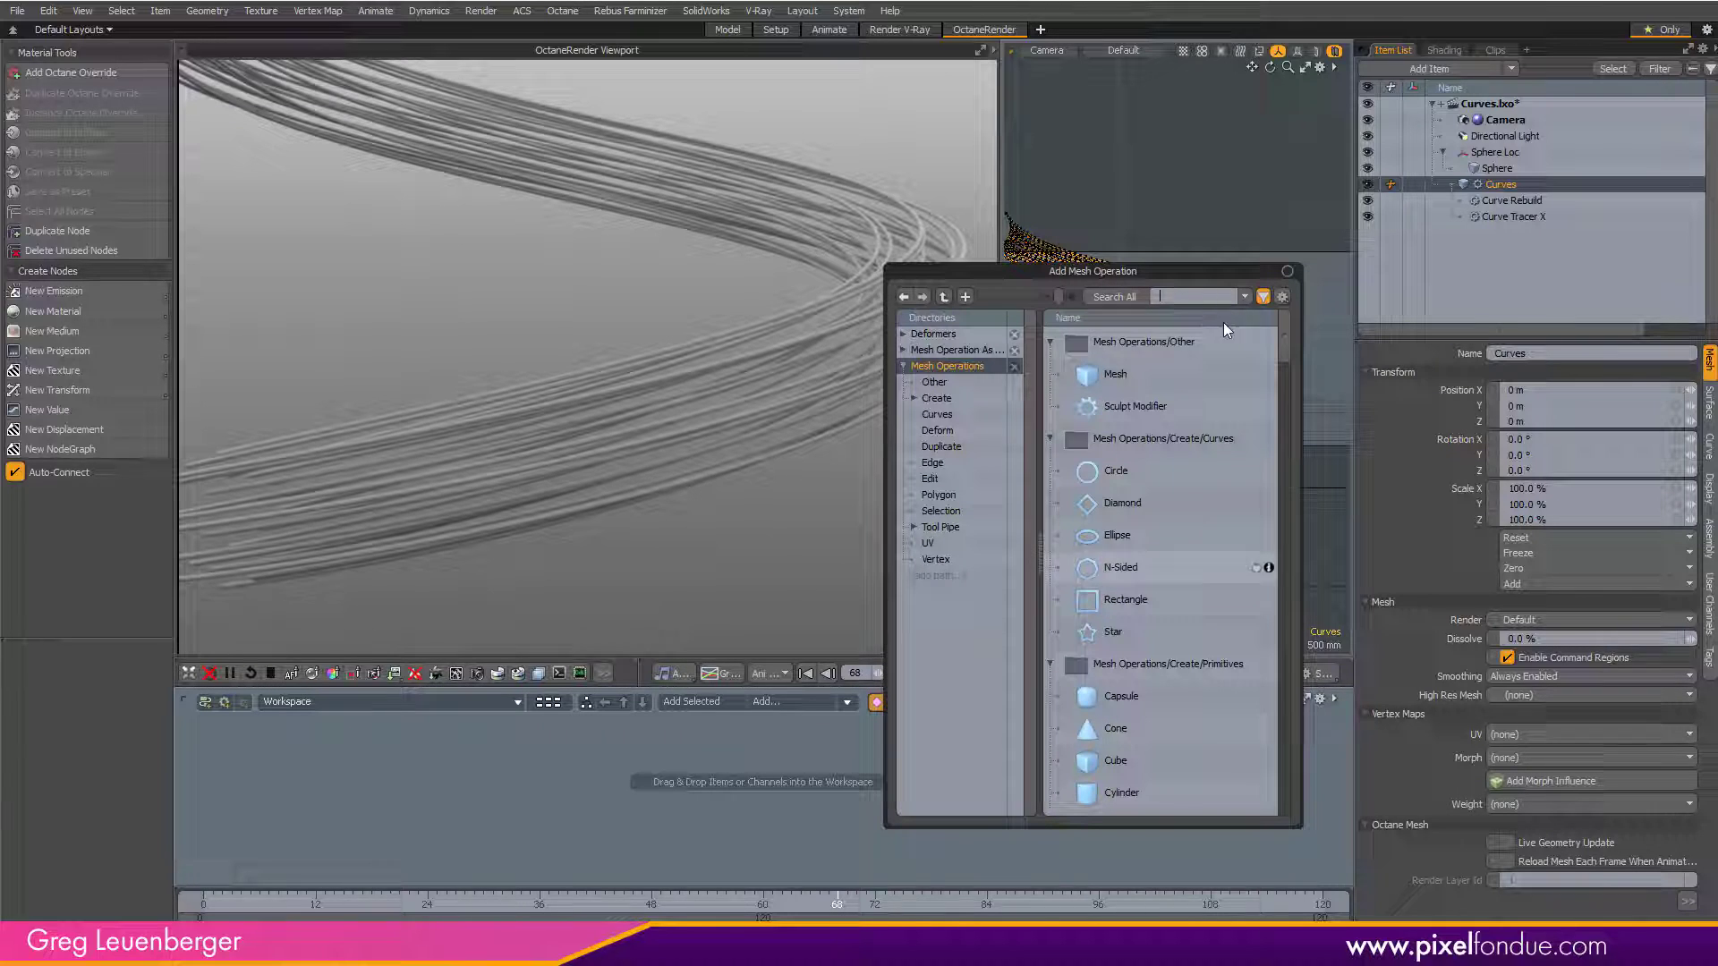
type("mat")
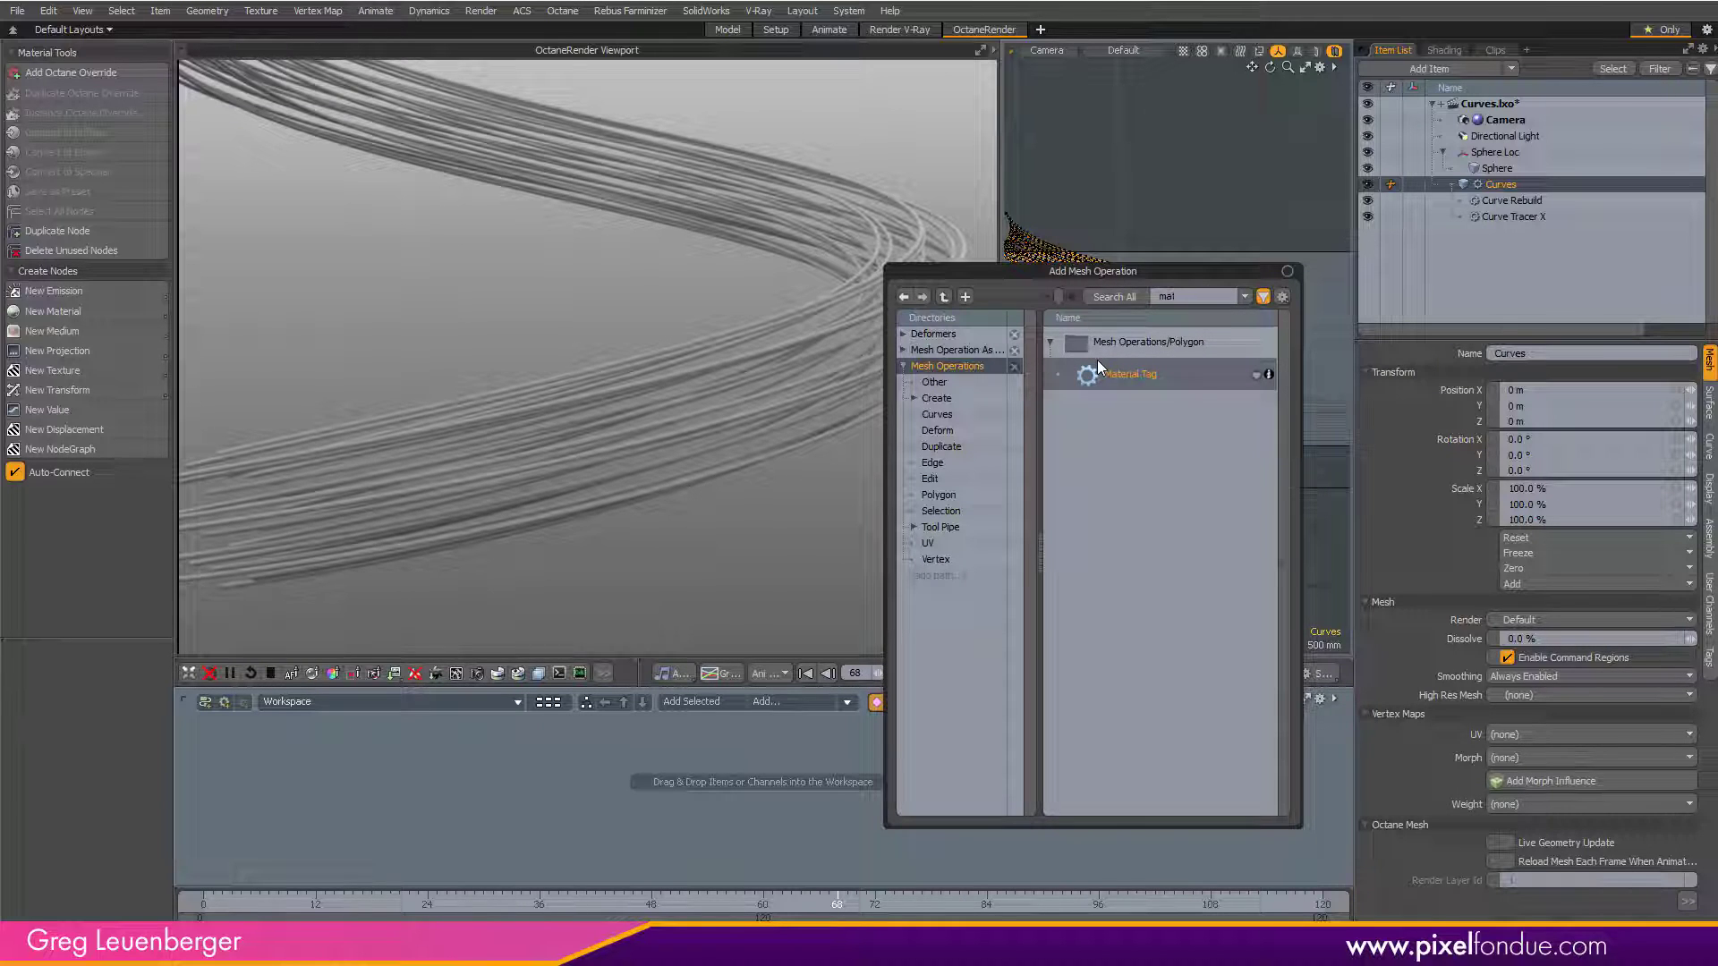
double_click(1119, 374)
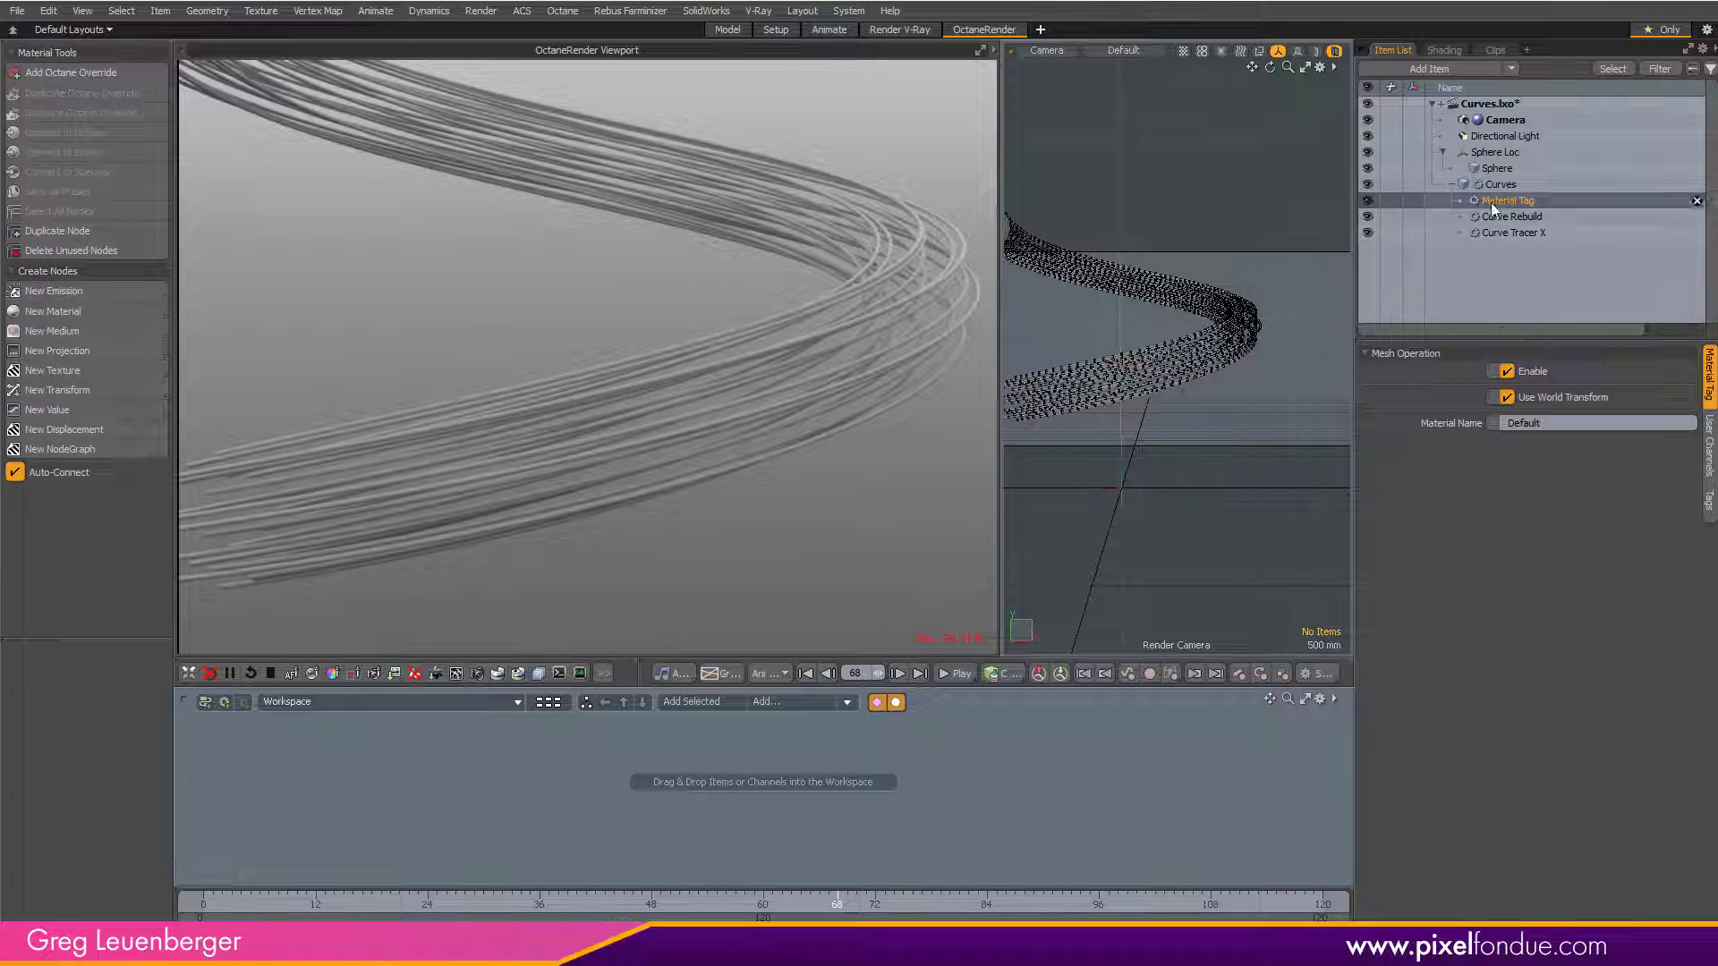
- Set the material name of the Material Tag operation to Curves
left_click(1513, 233)
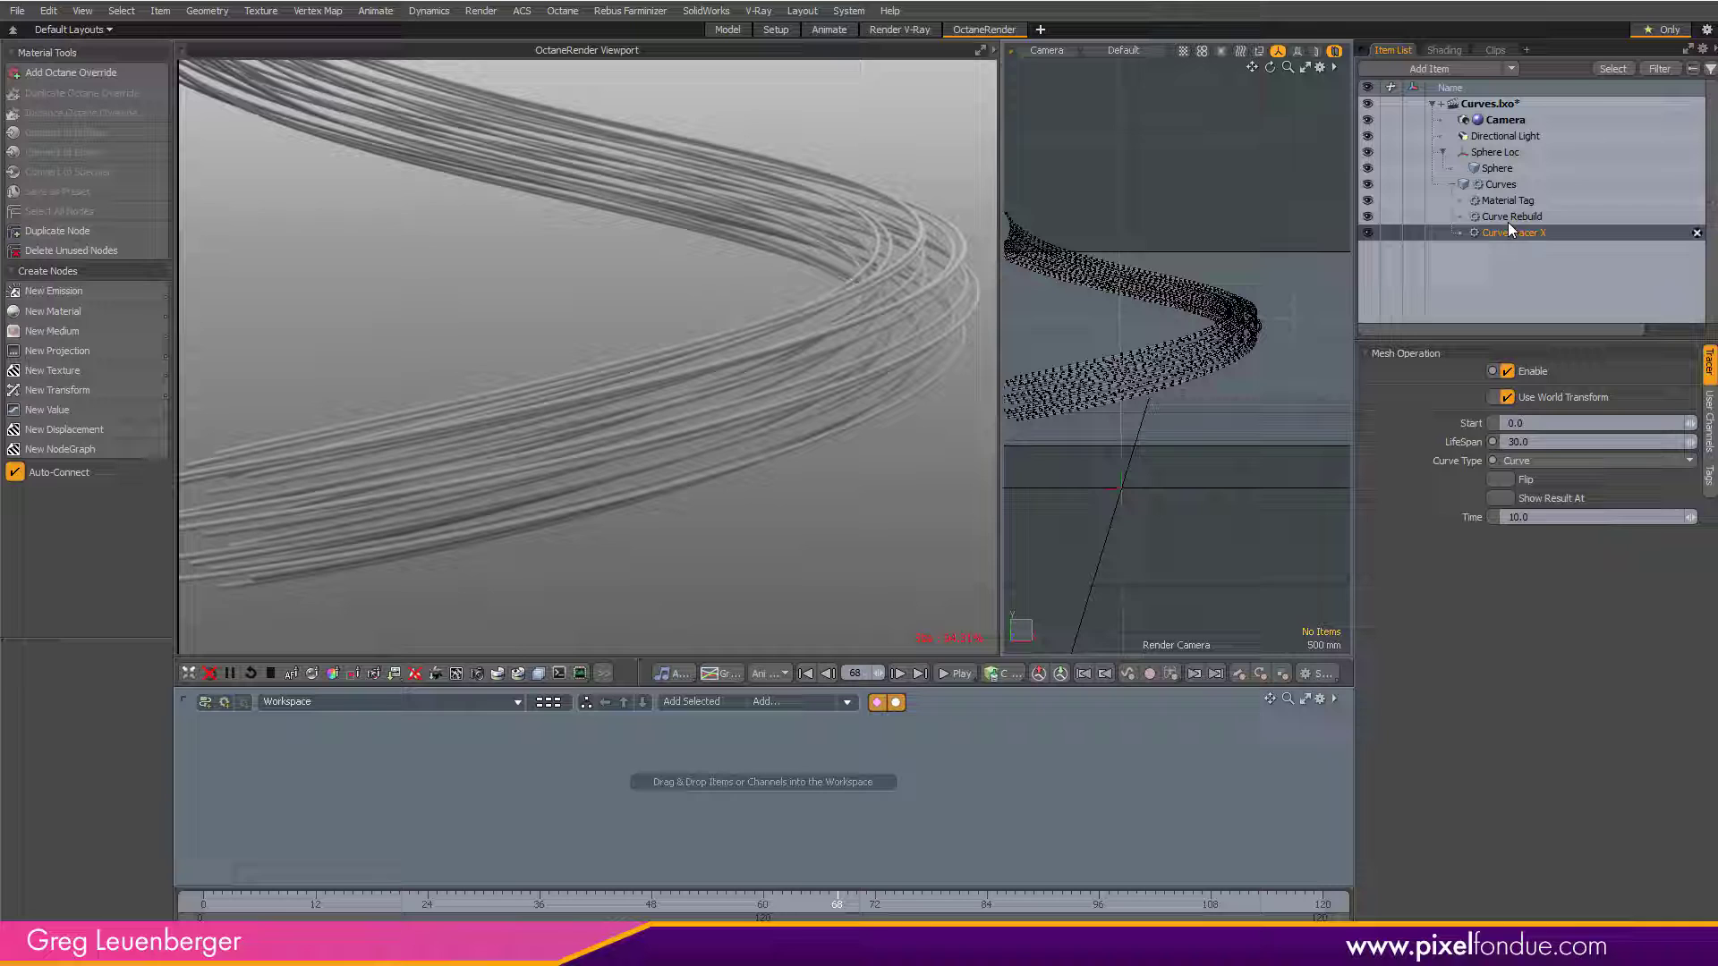
left_click(1507, 220)
left_click(1514, 201)
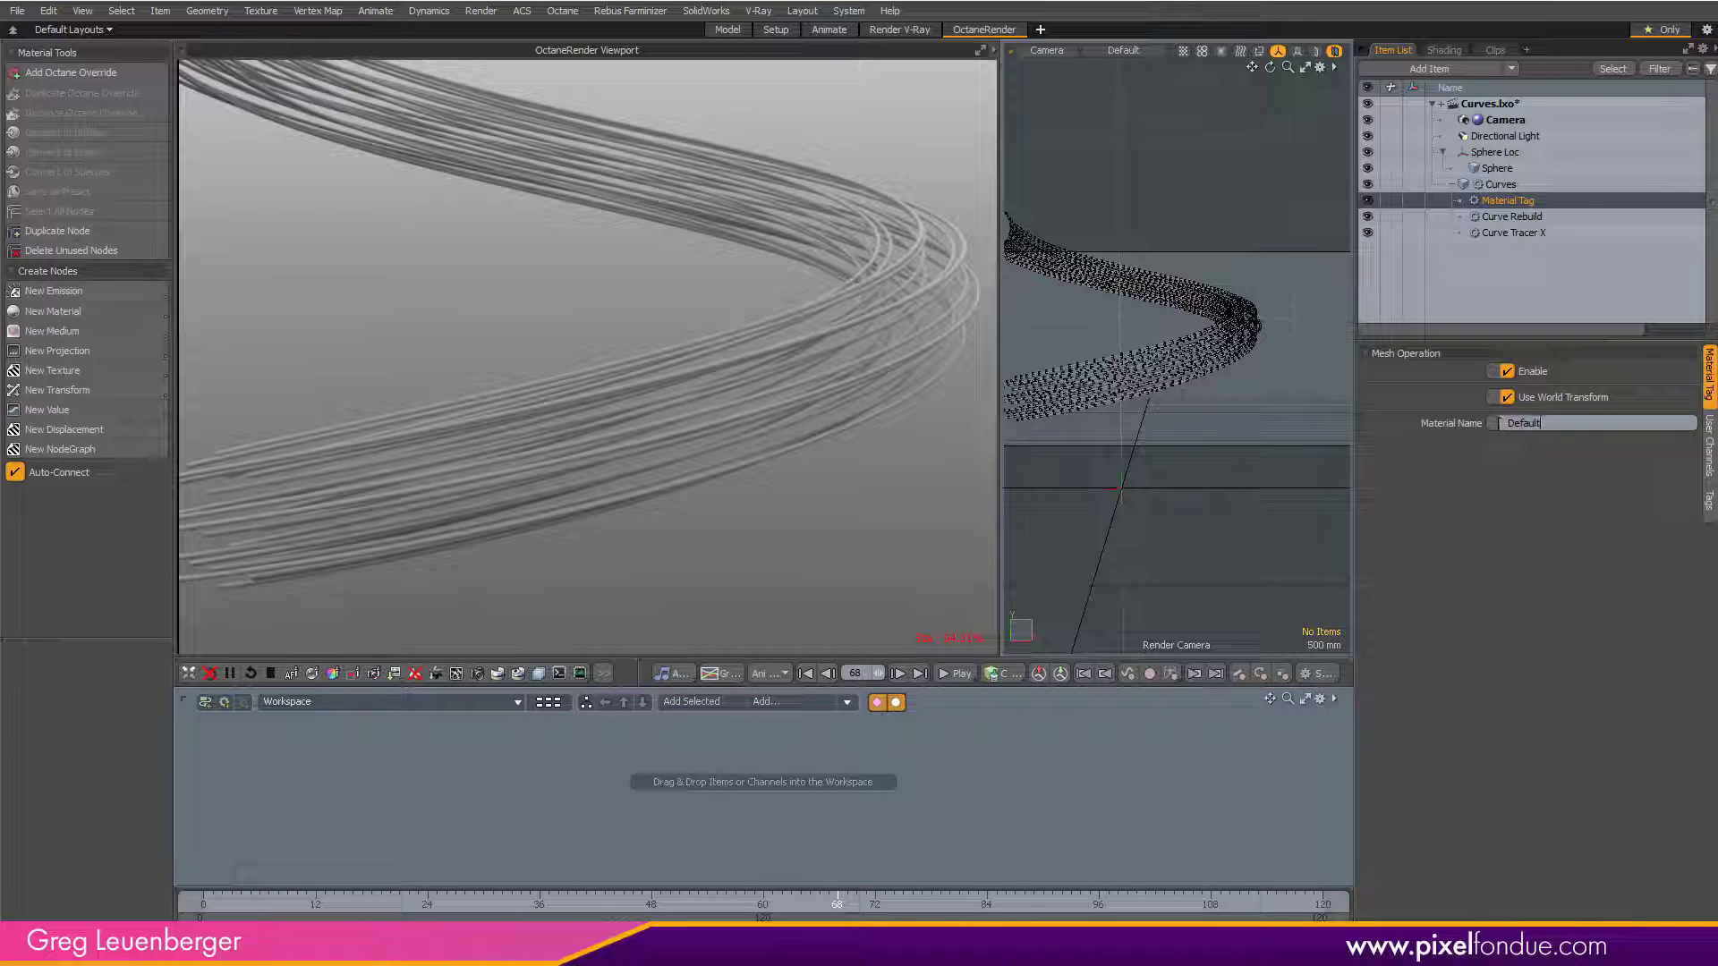
left_click_drag(1499, 423, 1432, 426)
type("Cur")
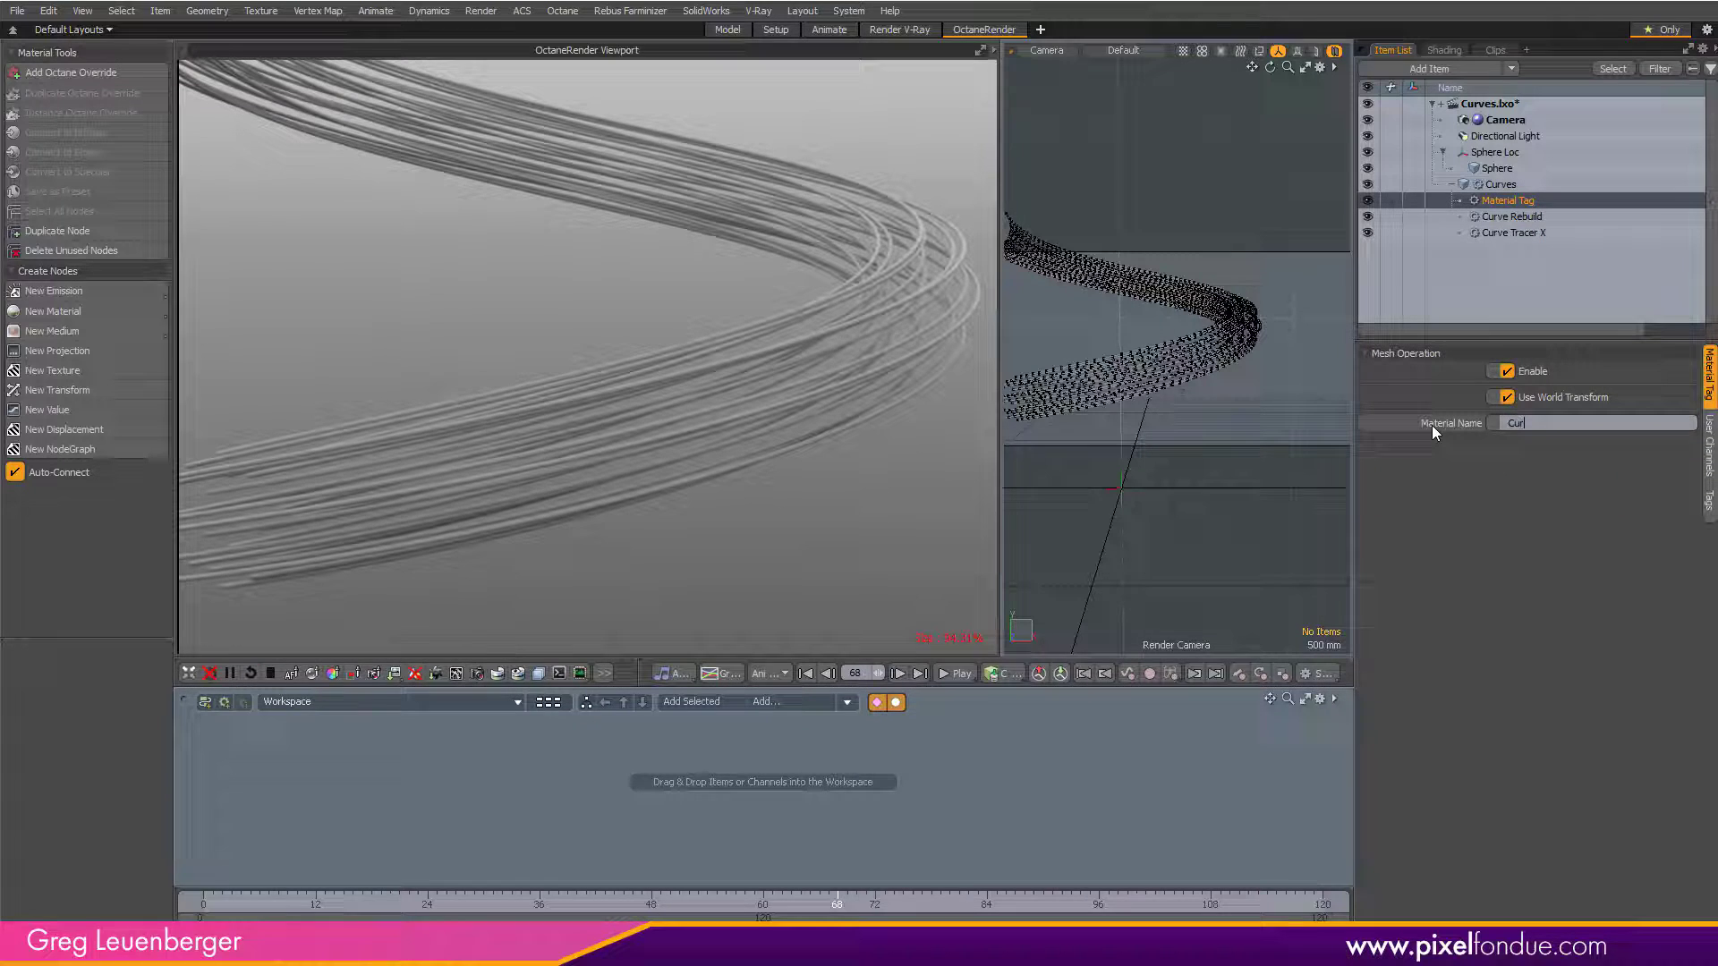
type("ves")
key("Return")
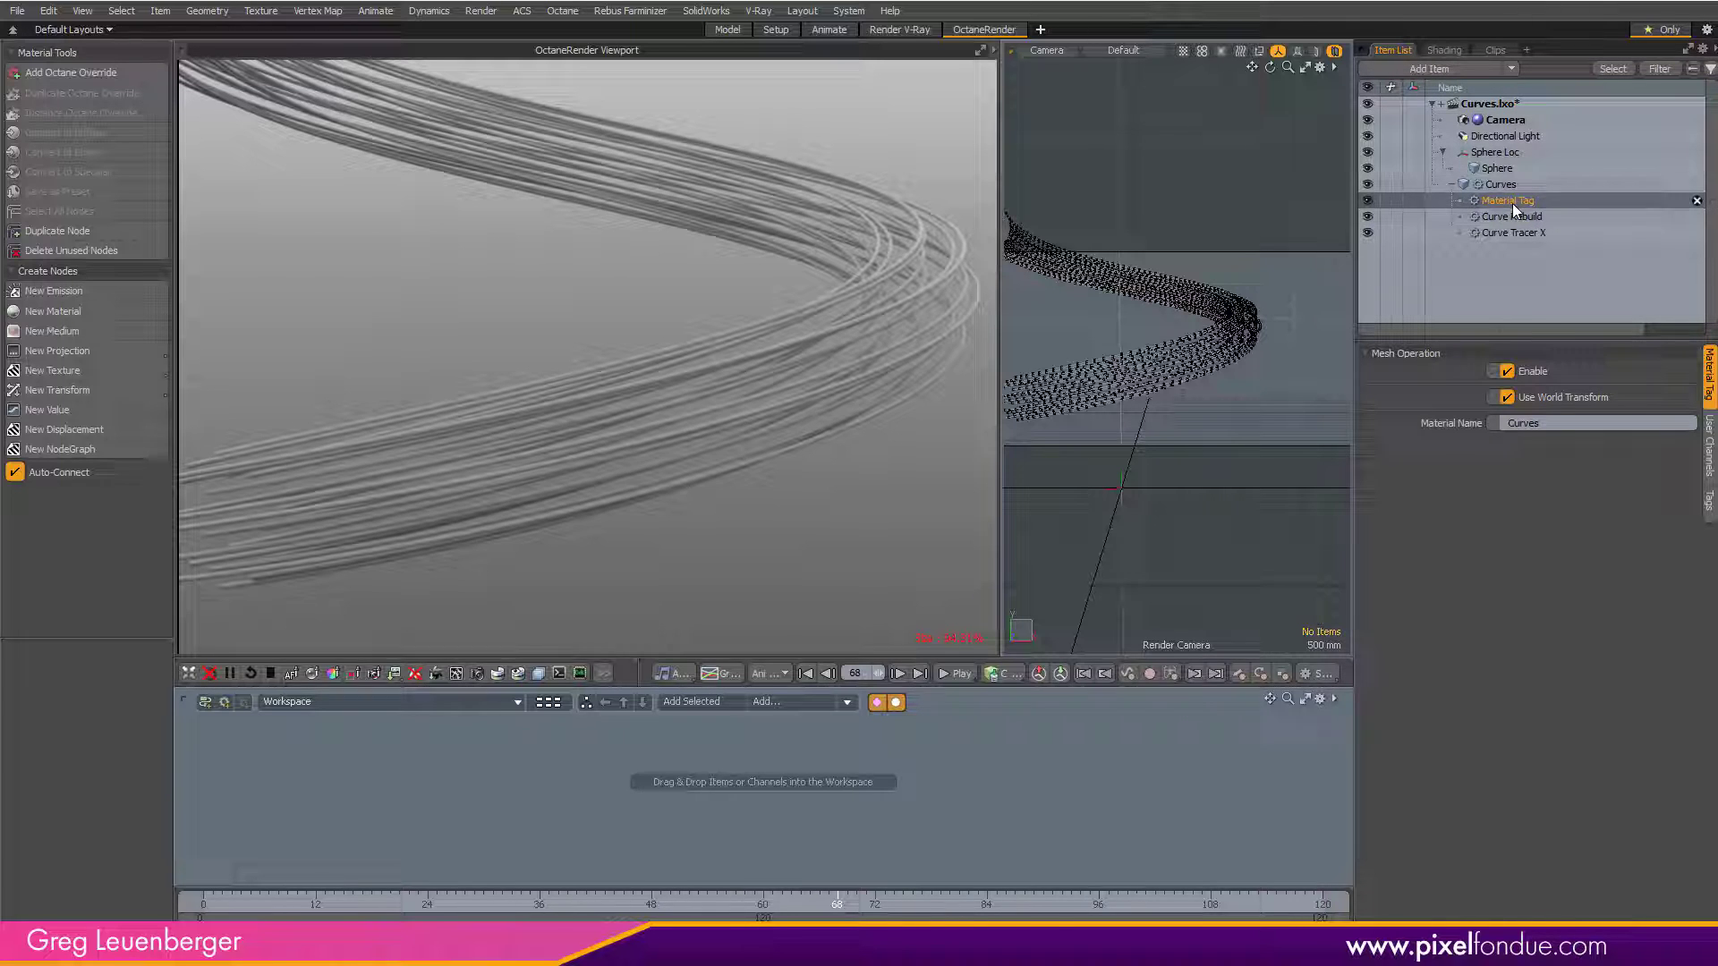
- Add a group to the Shader Tree and set its polygon tag to Curves
left_click(1445, 51)
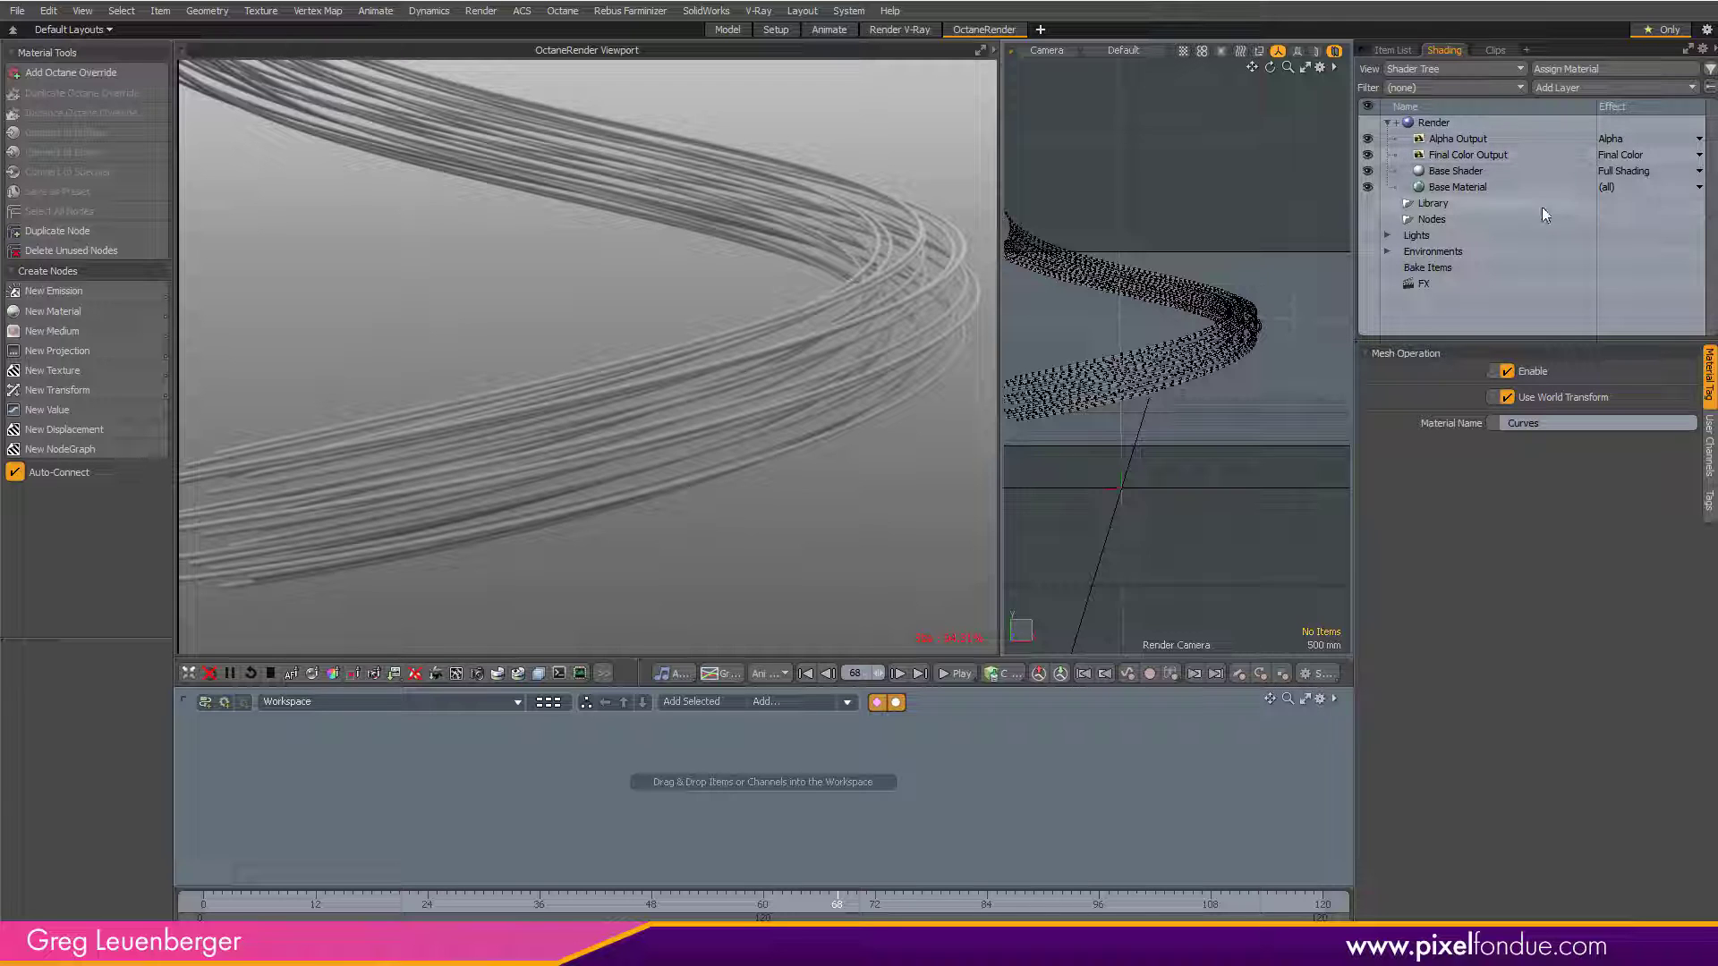
left_click(1563, 88)
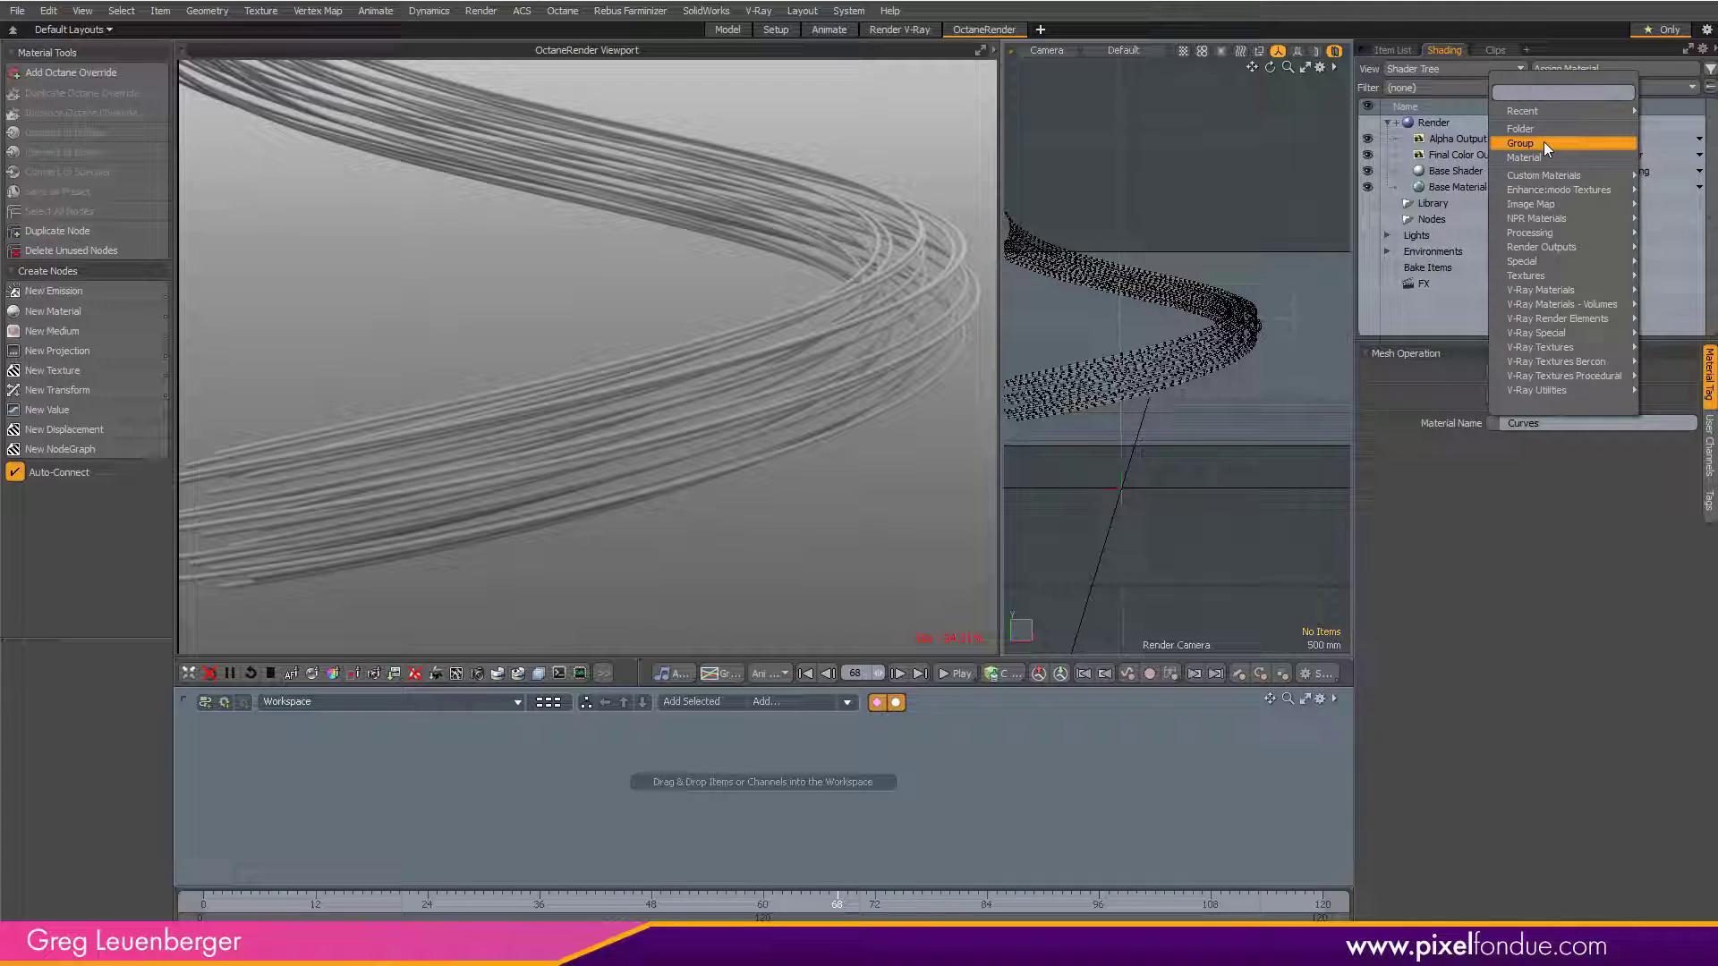
left_click(1544, 143)
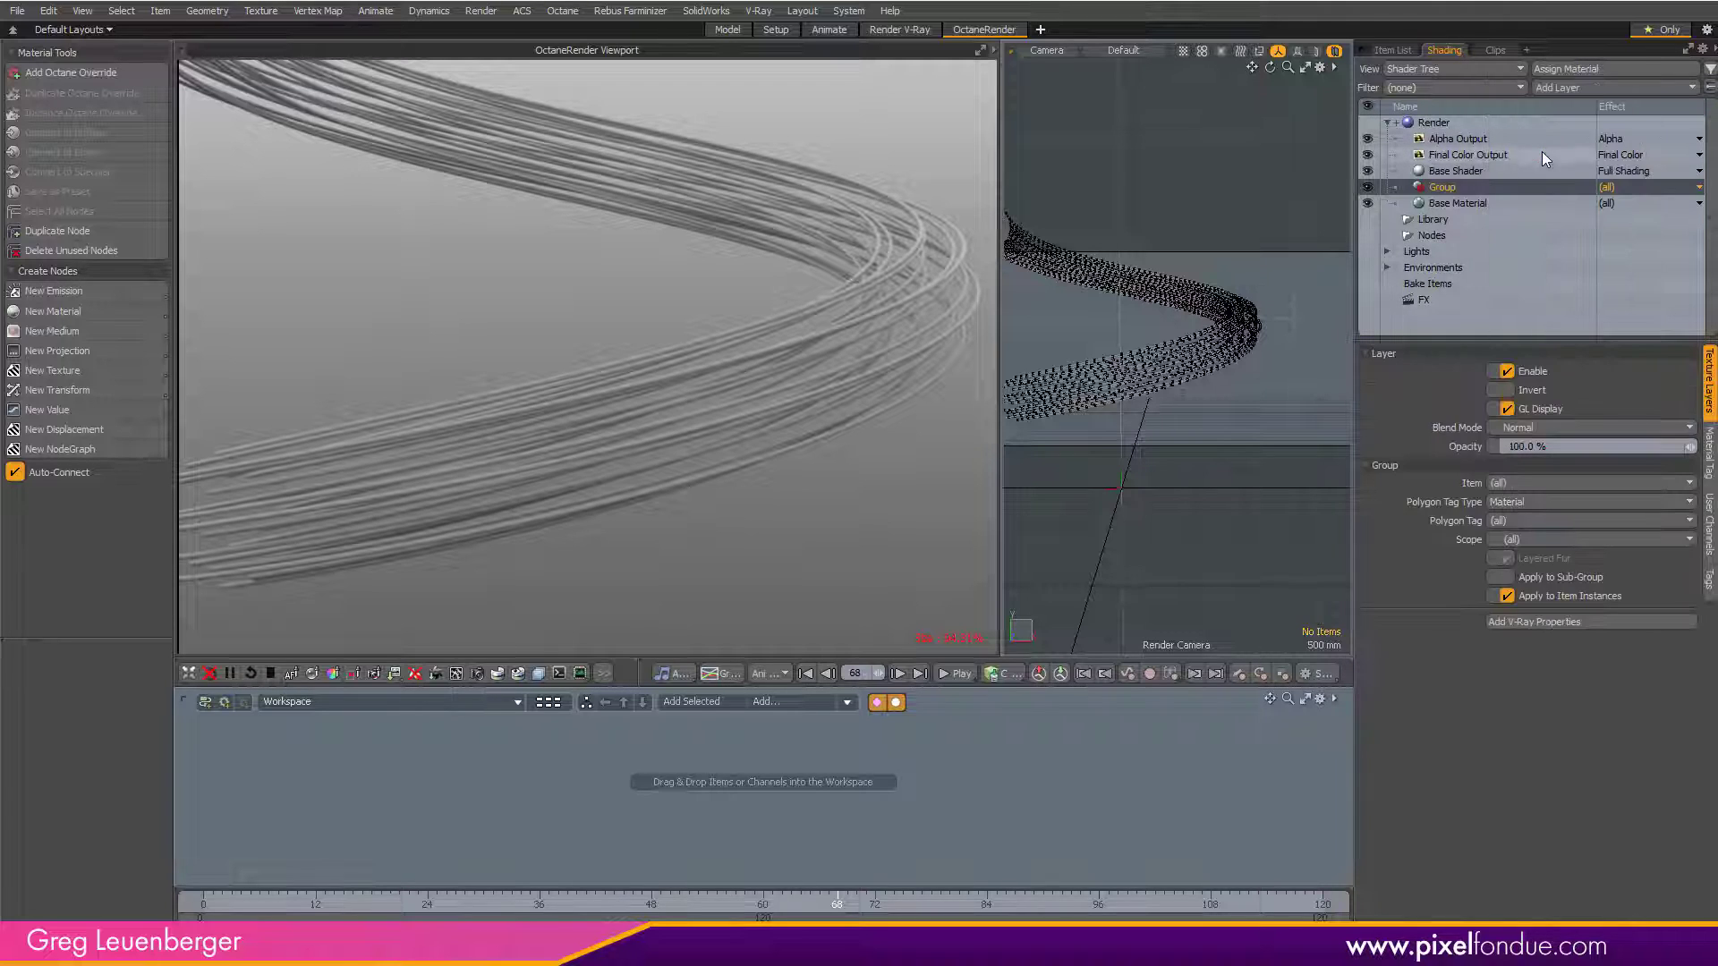
left_click(1525, 520)
left_click(1513, 590)
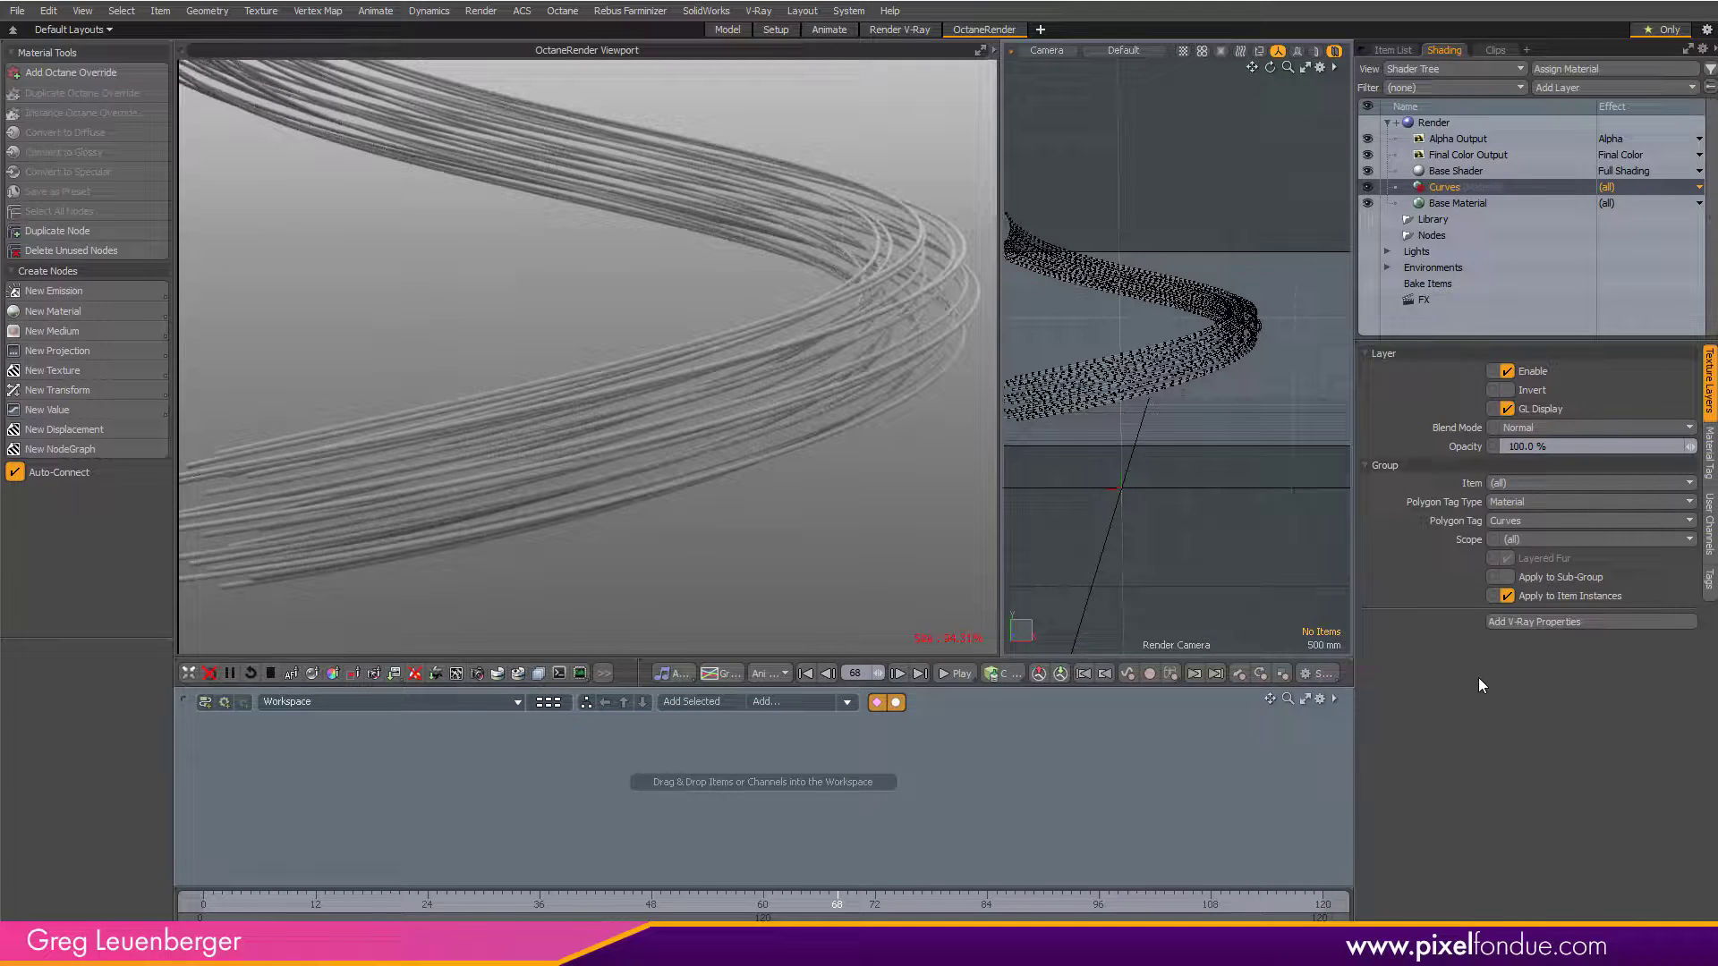
- Add a material to the Curves group and set its diffuse color to red (0.8, 0.0, 0.16)
left_click(1552, 89)
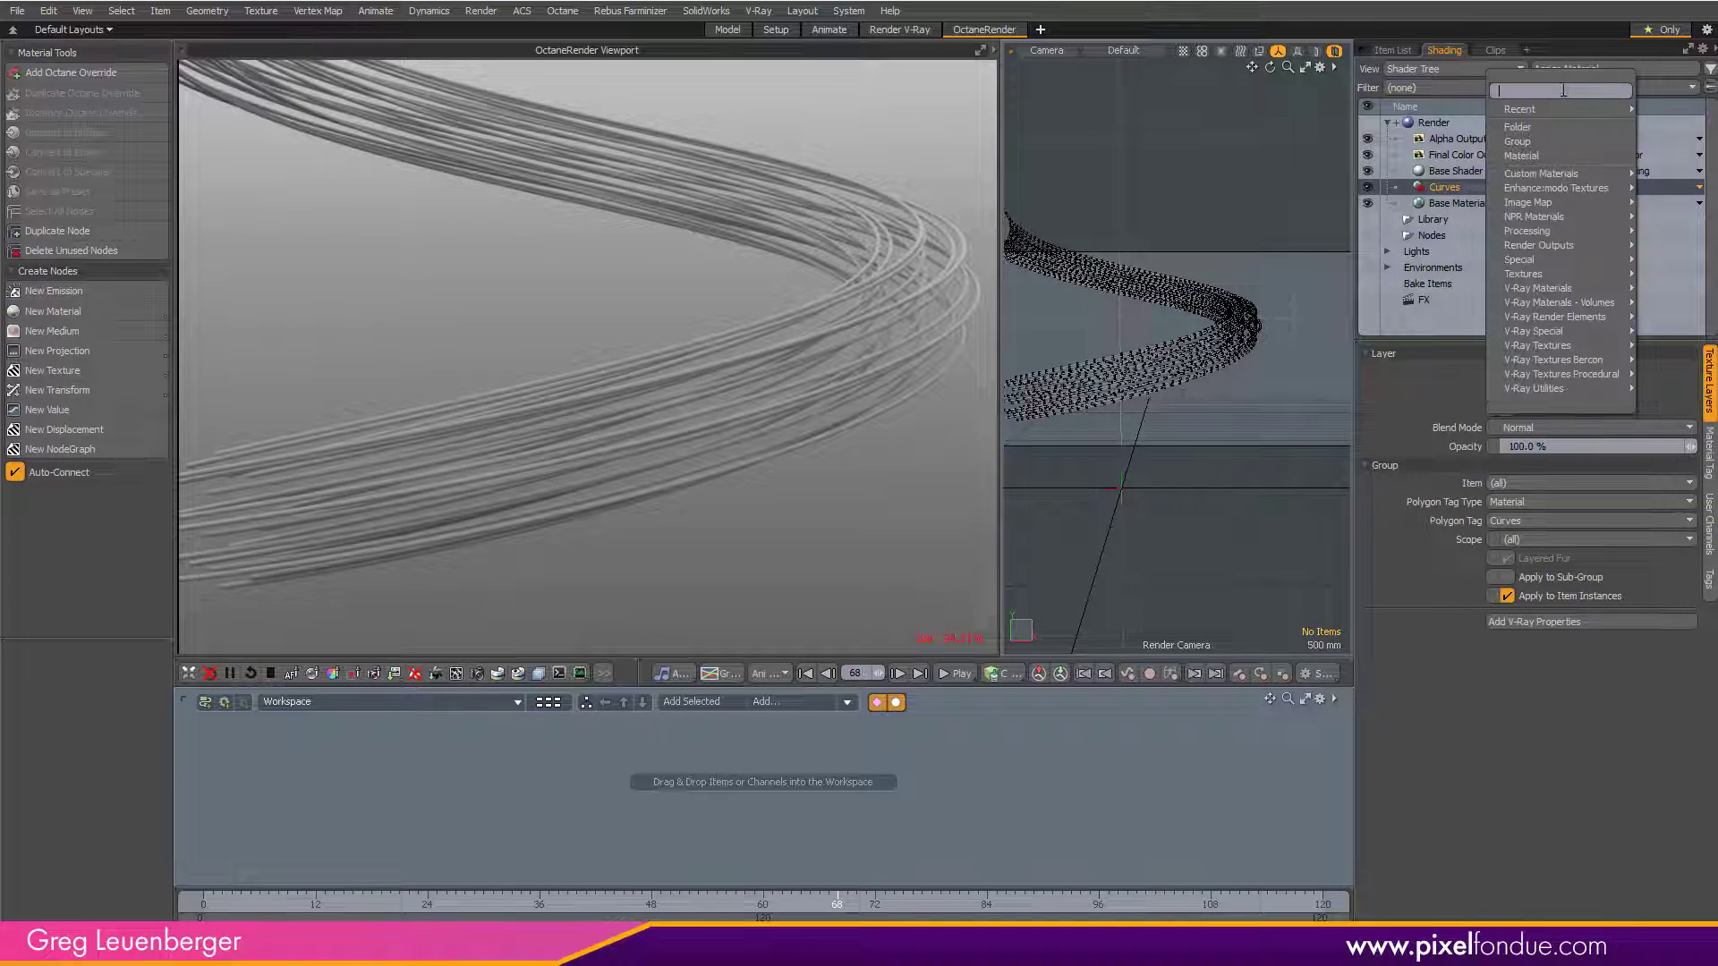
left_click(1534, 156)
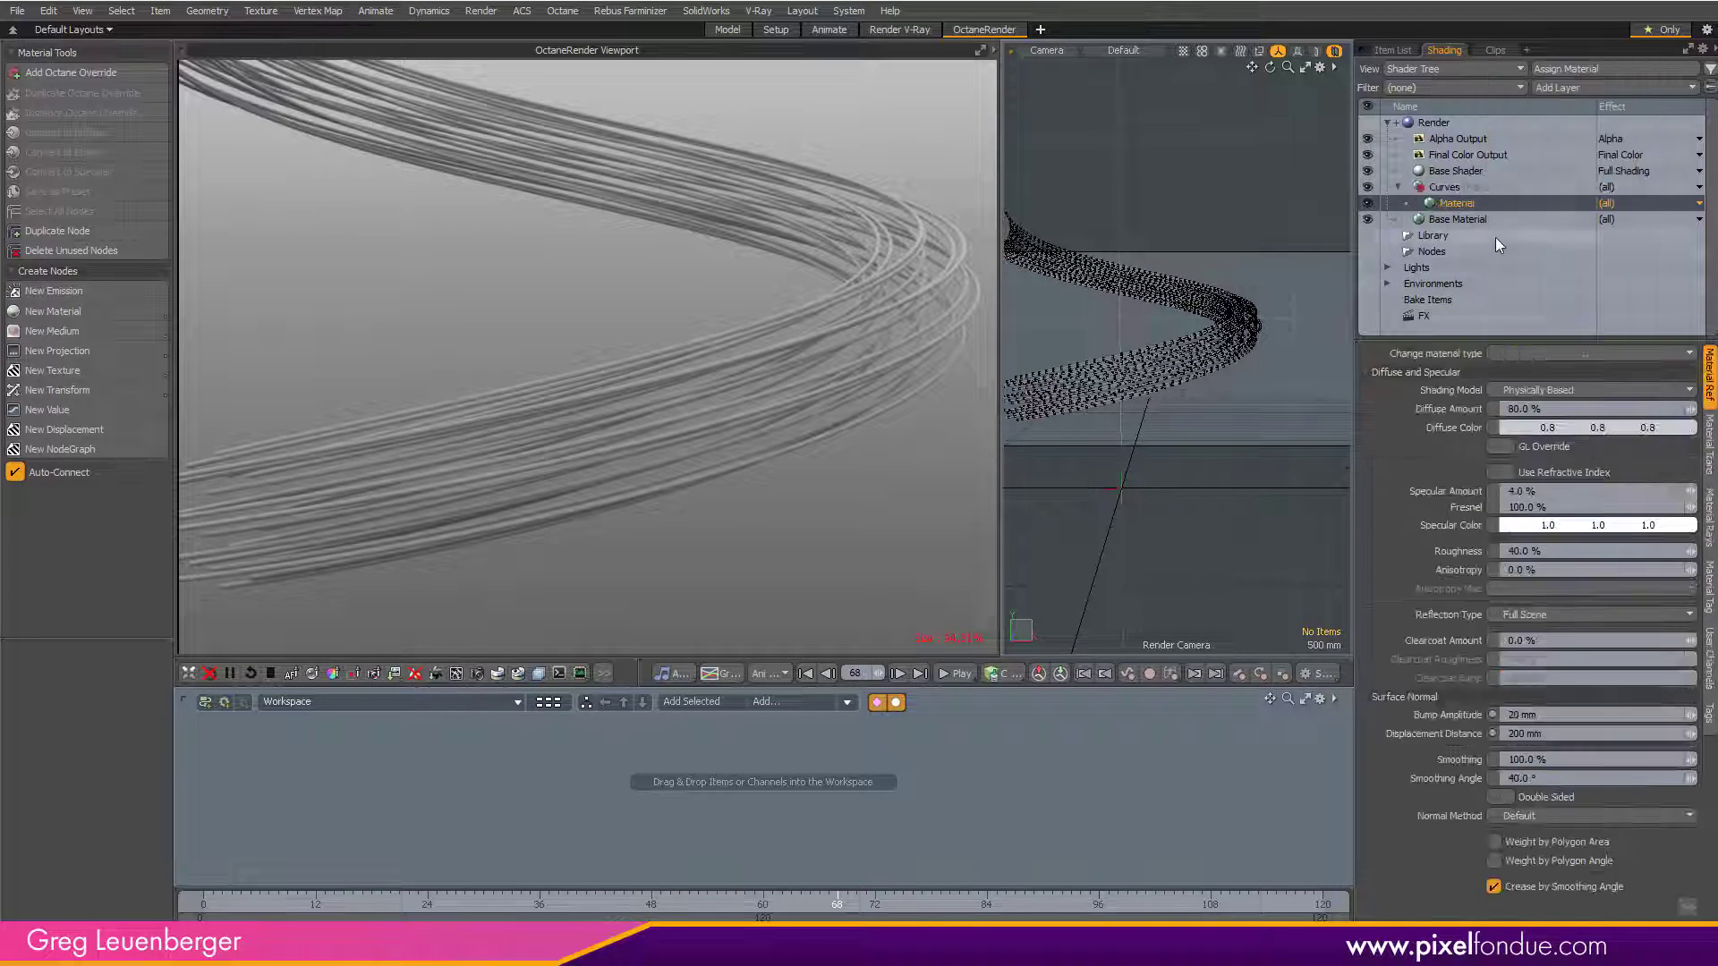
left_click(1527, 426)
left_click(1163, 322)
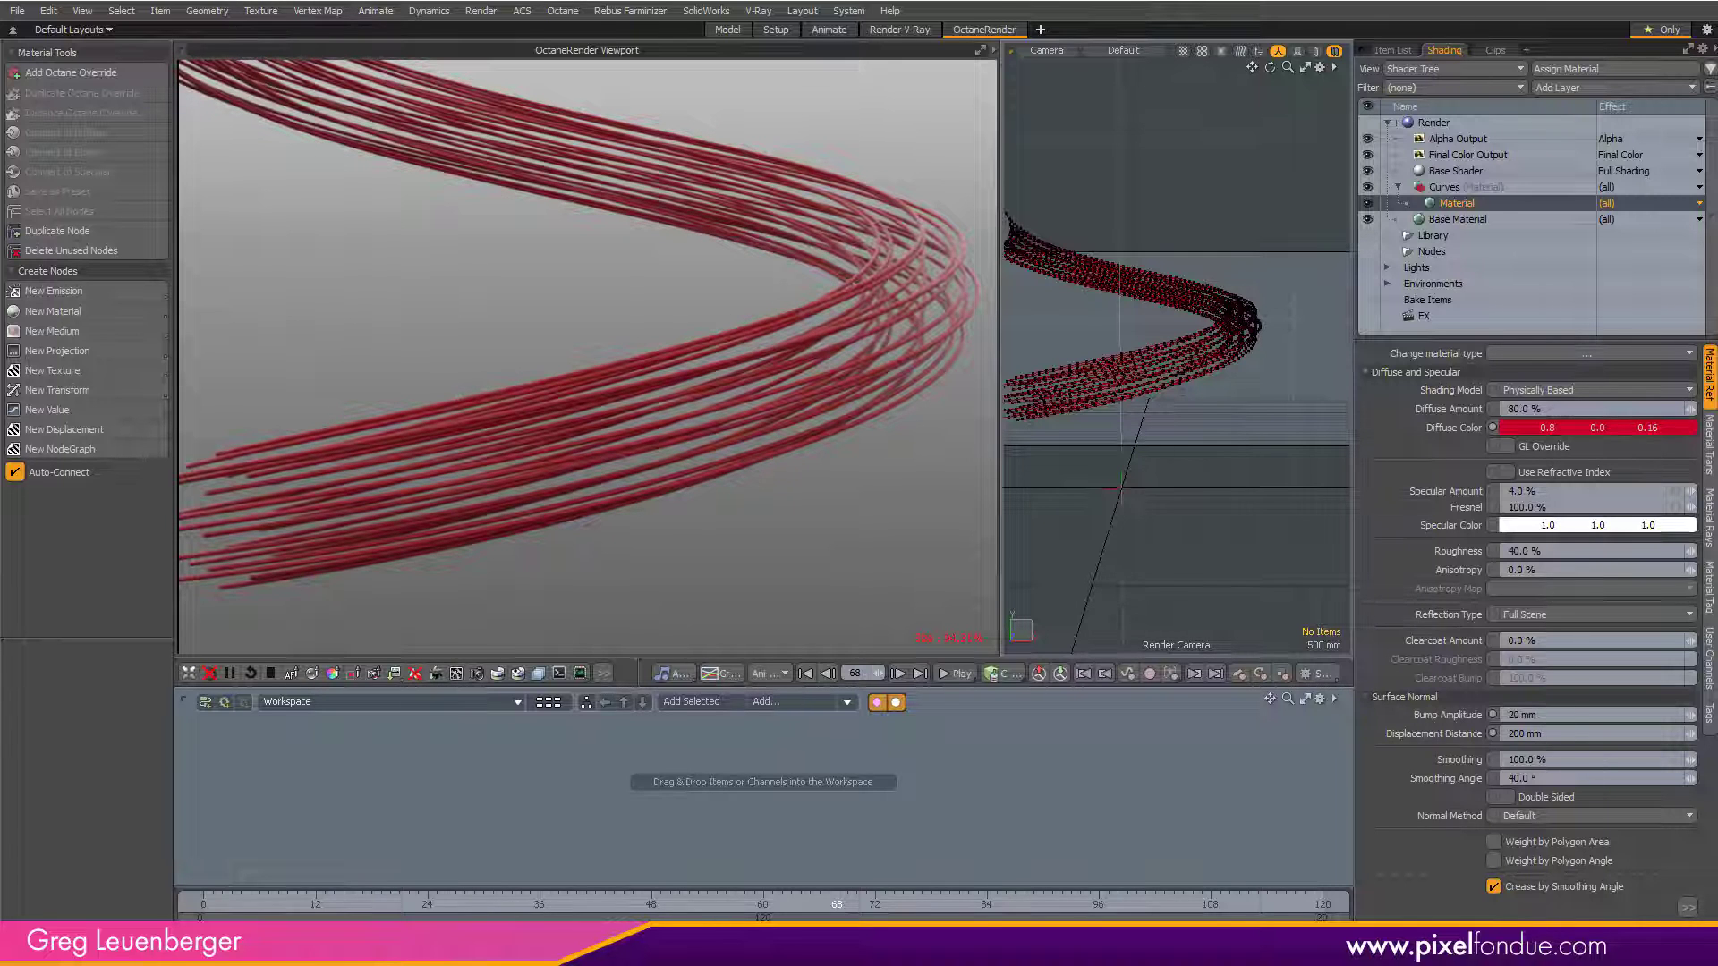
- Add an Octane override to the Curves material group and enlarge the schematic workspace showing its nodes
left_click(1449, 187)
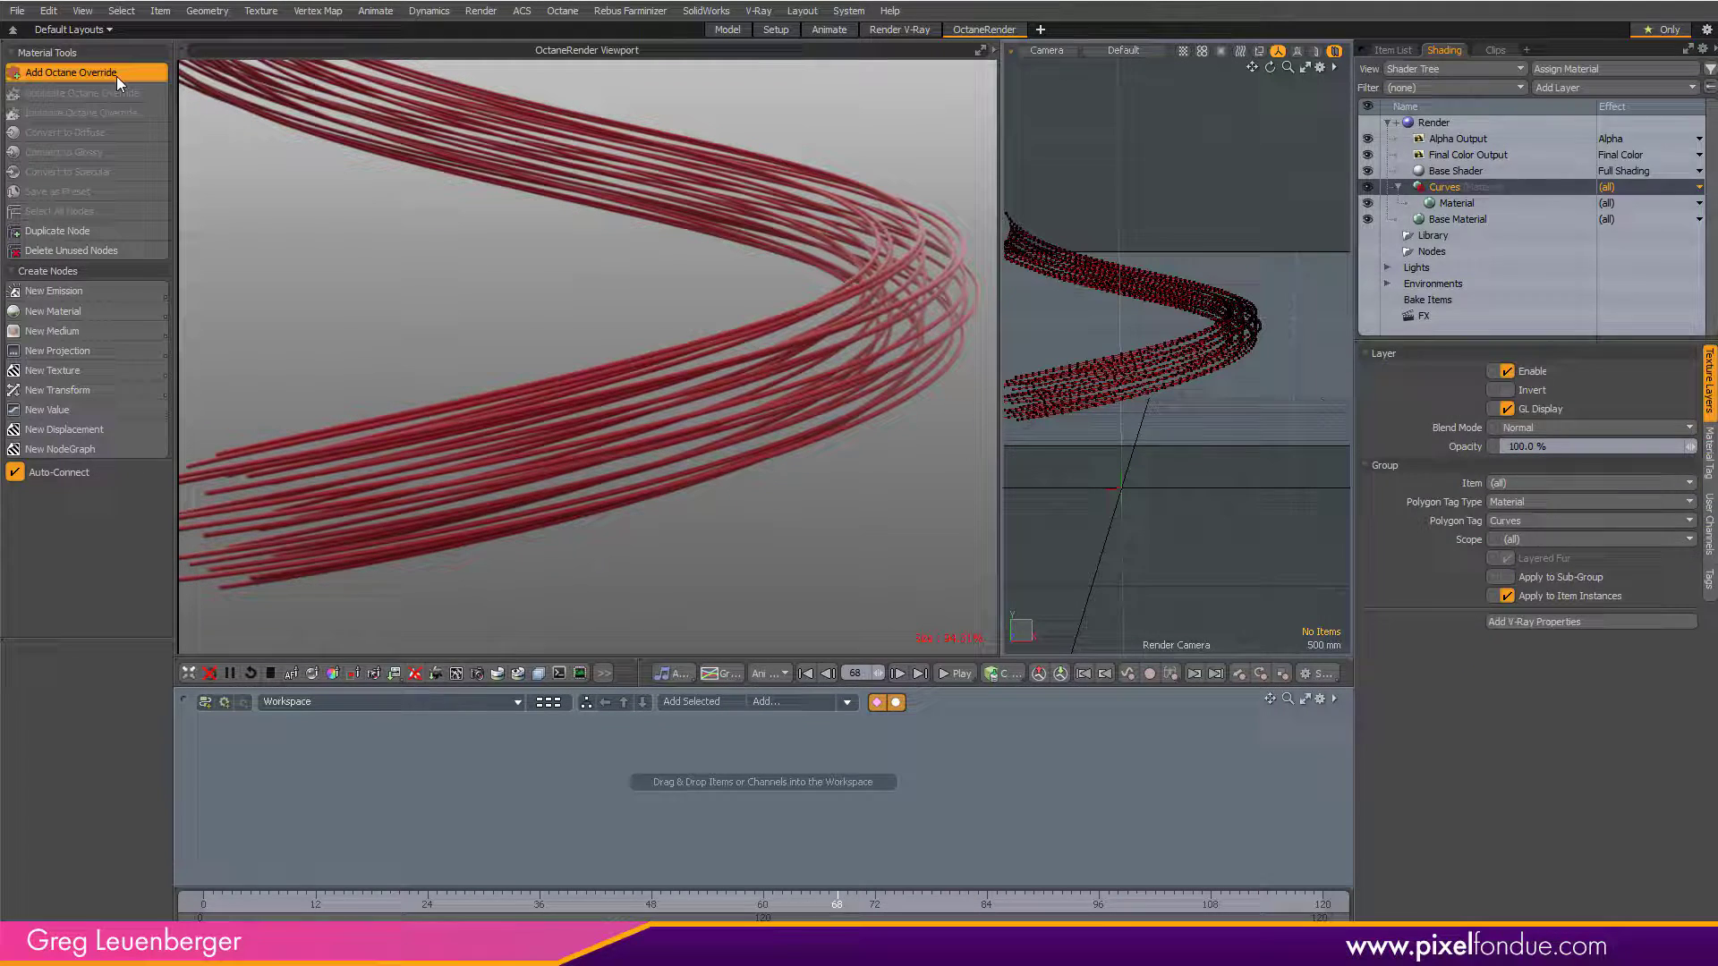
left_click(71, 72)
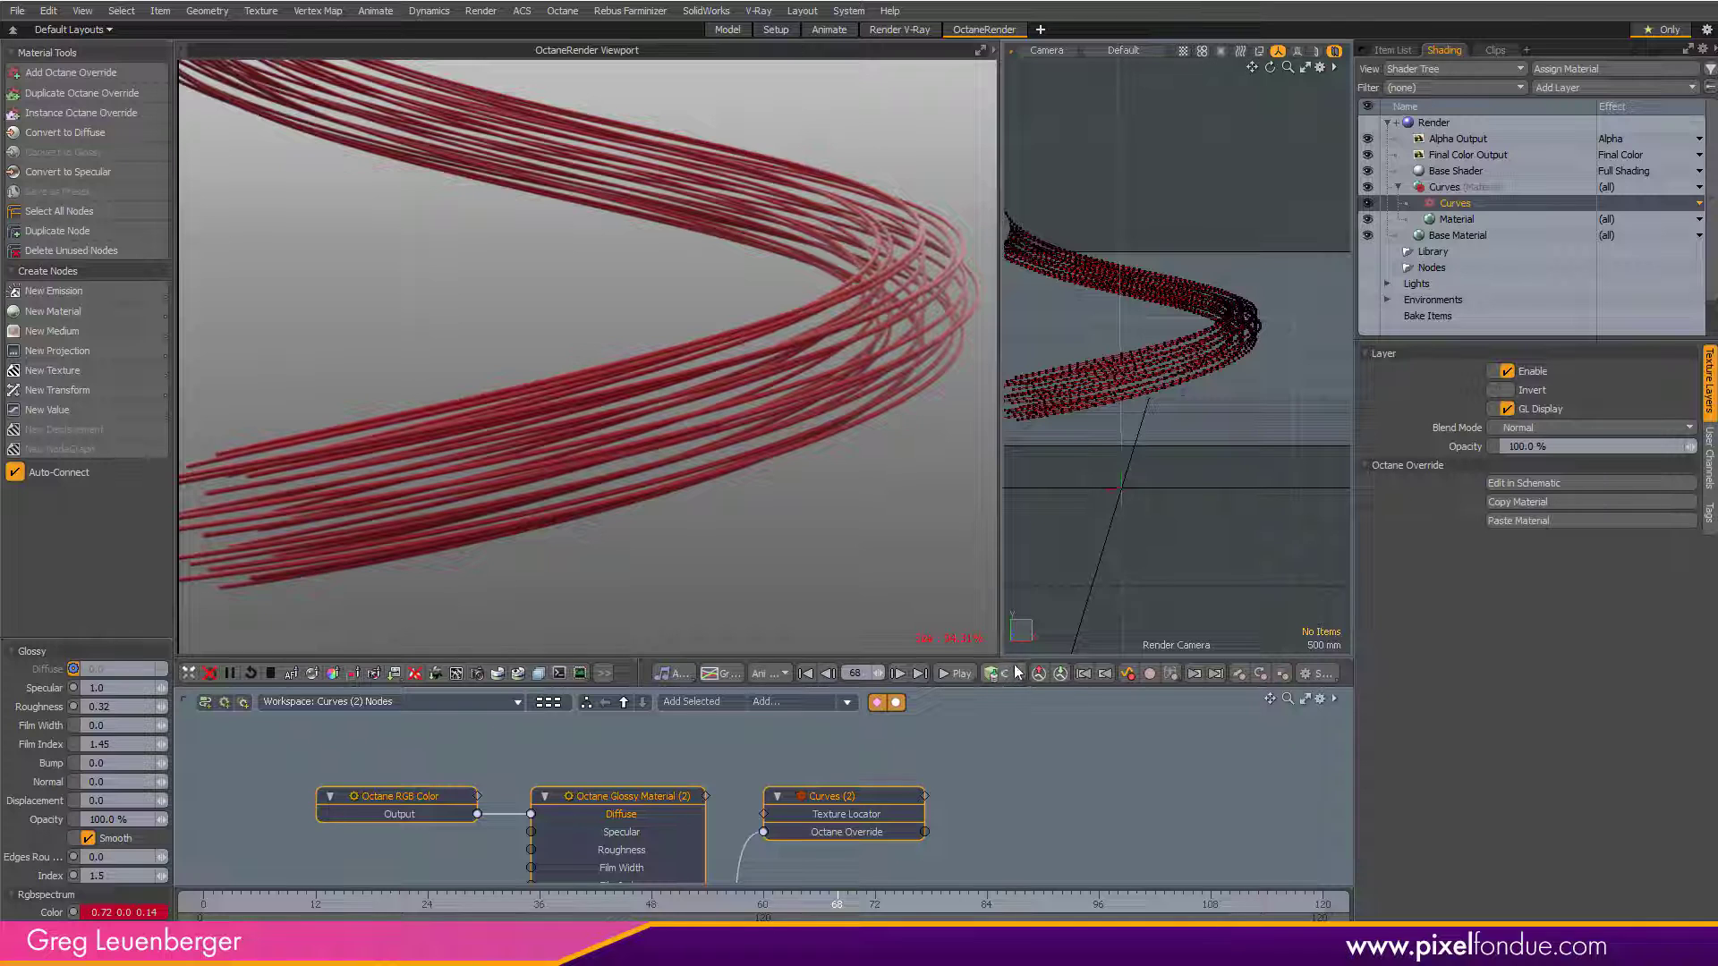
left_click_drag(858, 659, 858, 598)
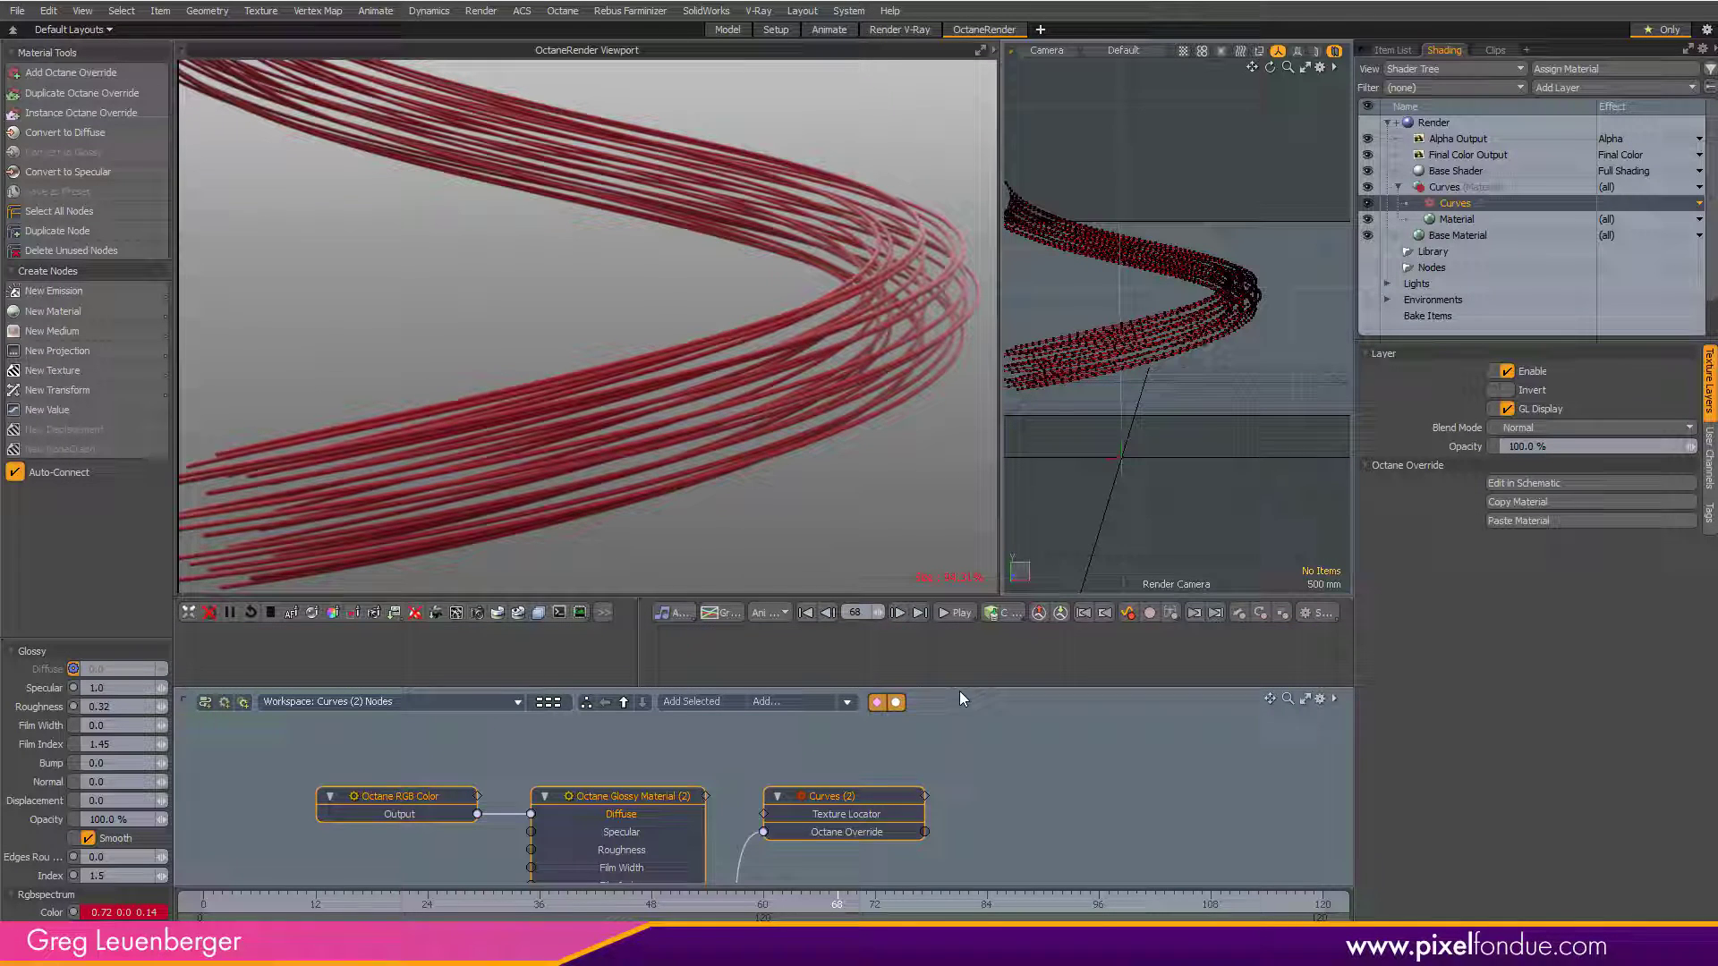
left_click_drag(960, 691, 1081, 544)
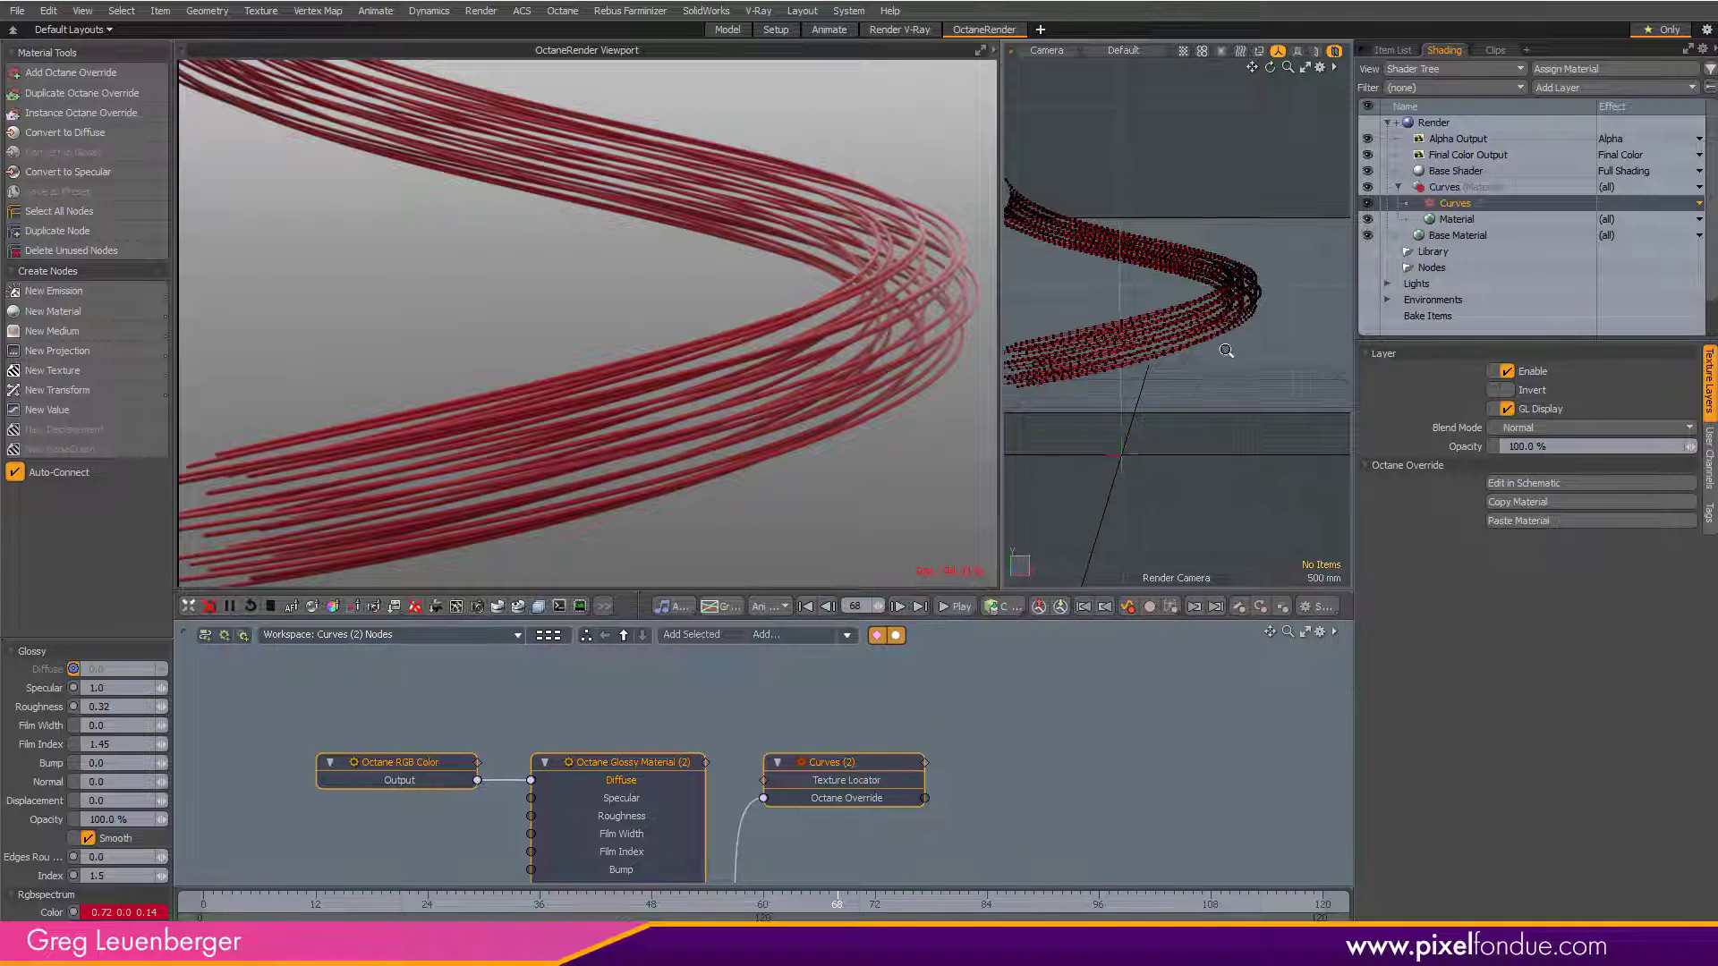
- Frame the whole curve trail in the render camera and hide the Sphere mesh
left_click_drag(1227, 350, 1193, 388, "ctrl+alt")
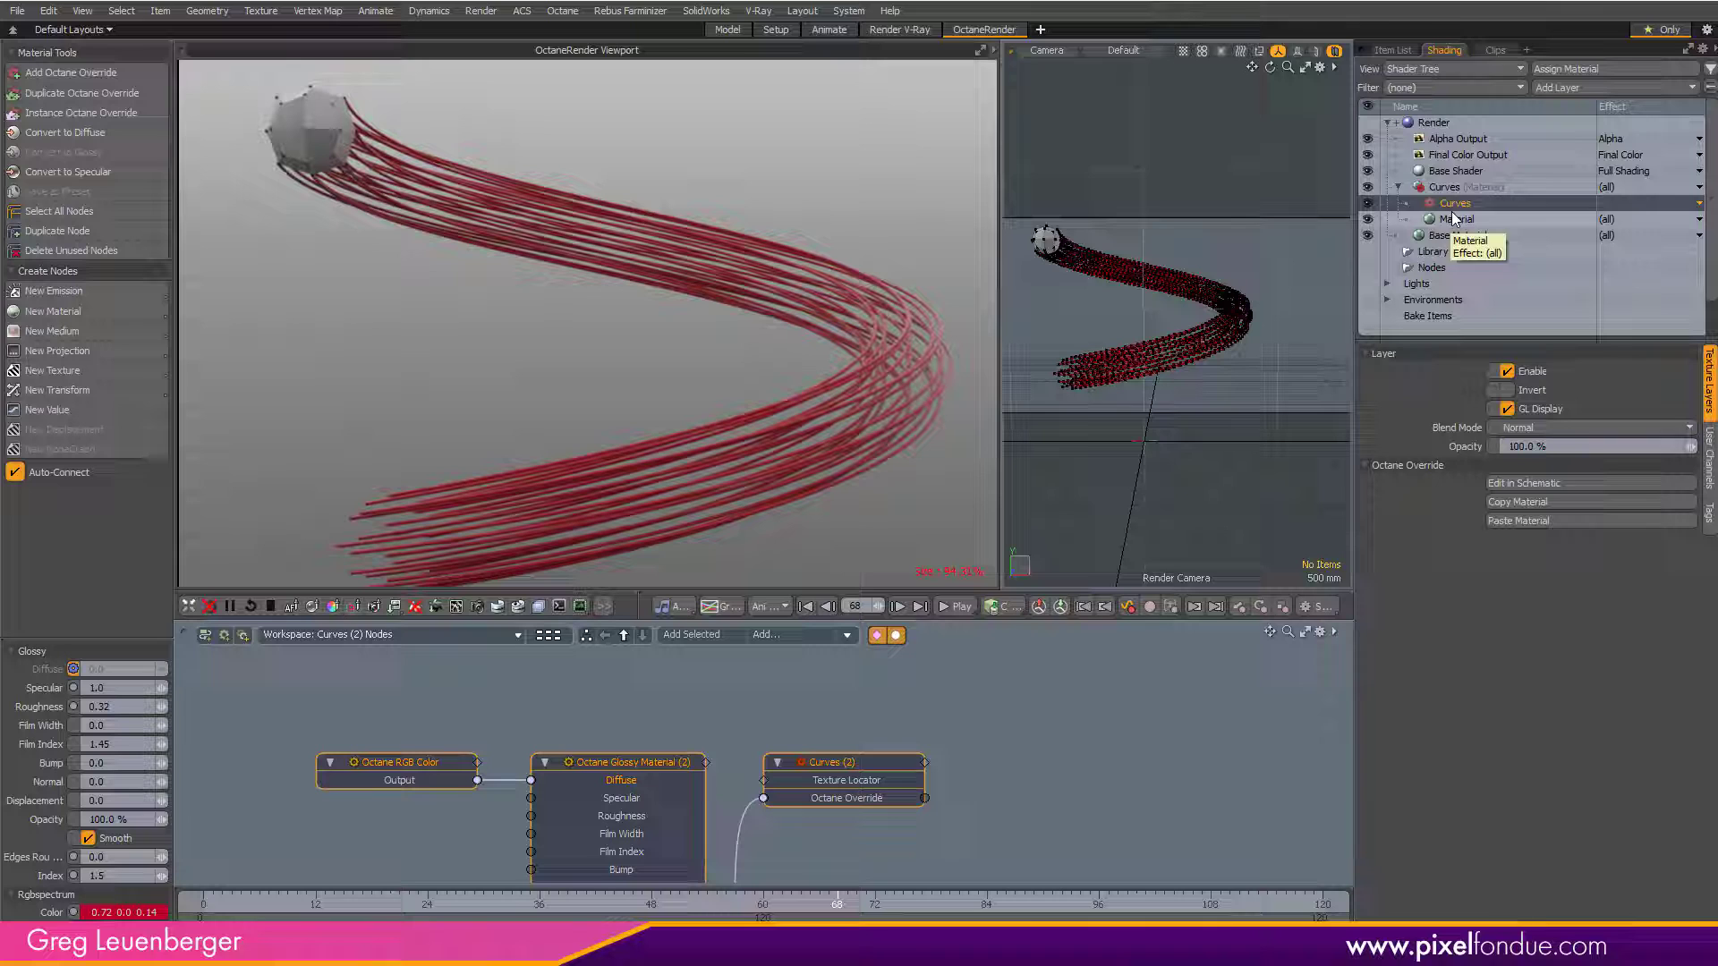
left_click(1396, 52)
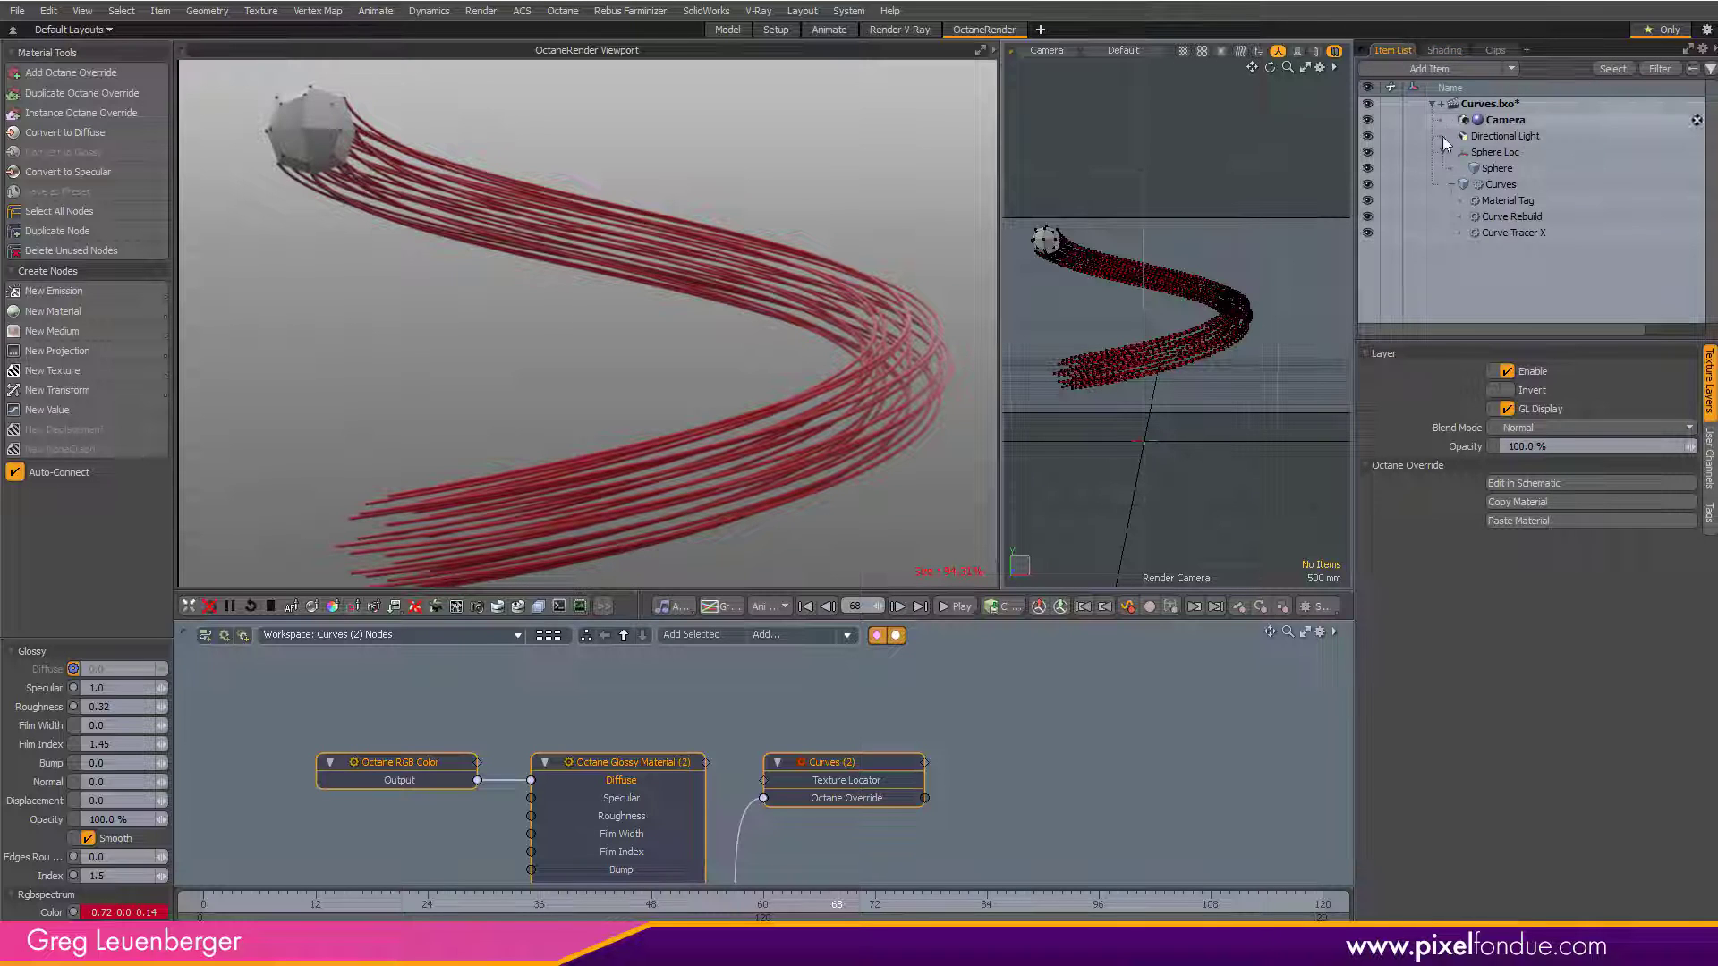
left_click(1369, 169)
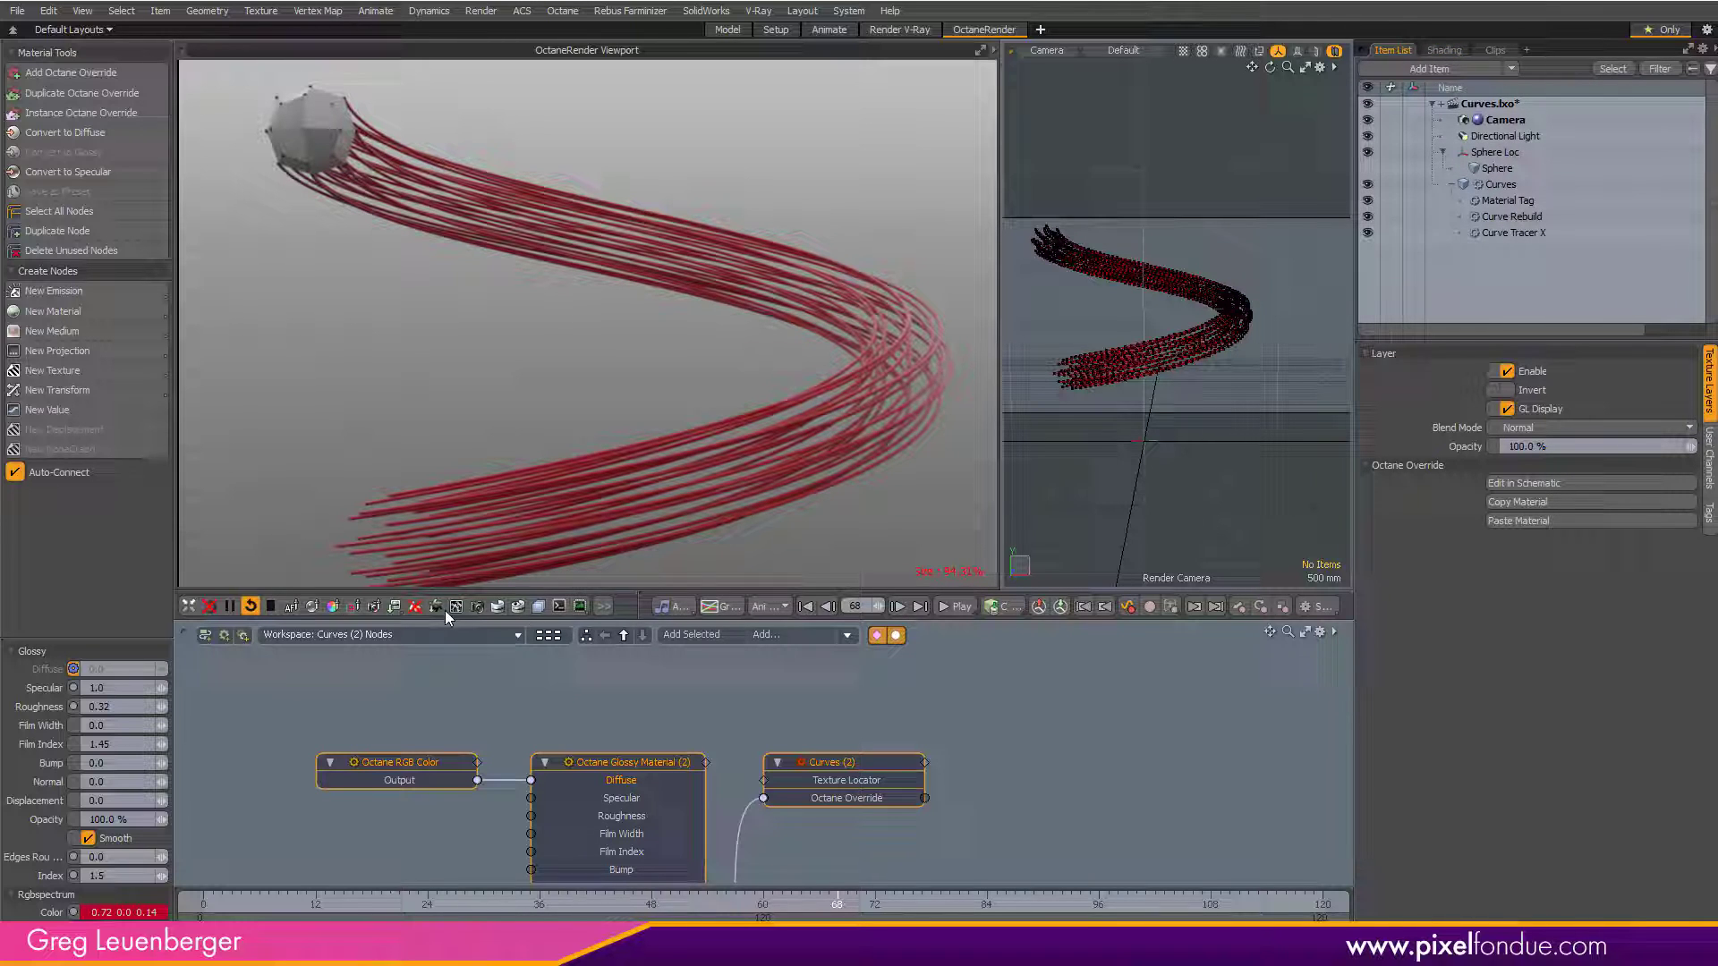
- Disconnect the Octane RGB Color node from the glossy material's Diffuse input and delete it
middle_click_drag(806, 697, 919, 647)
scroll(897, 669, "down", 2)
left_click(948, 770)
left_click(647, 688)
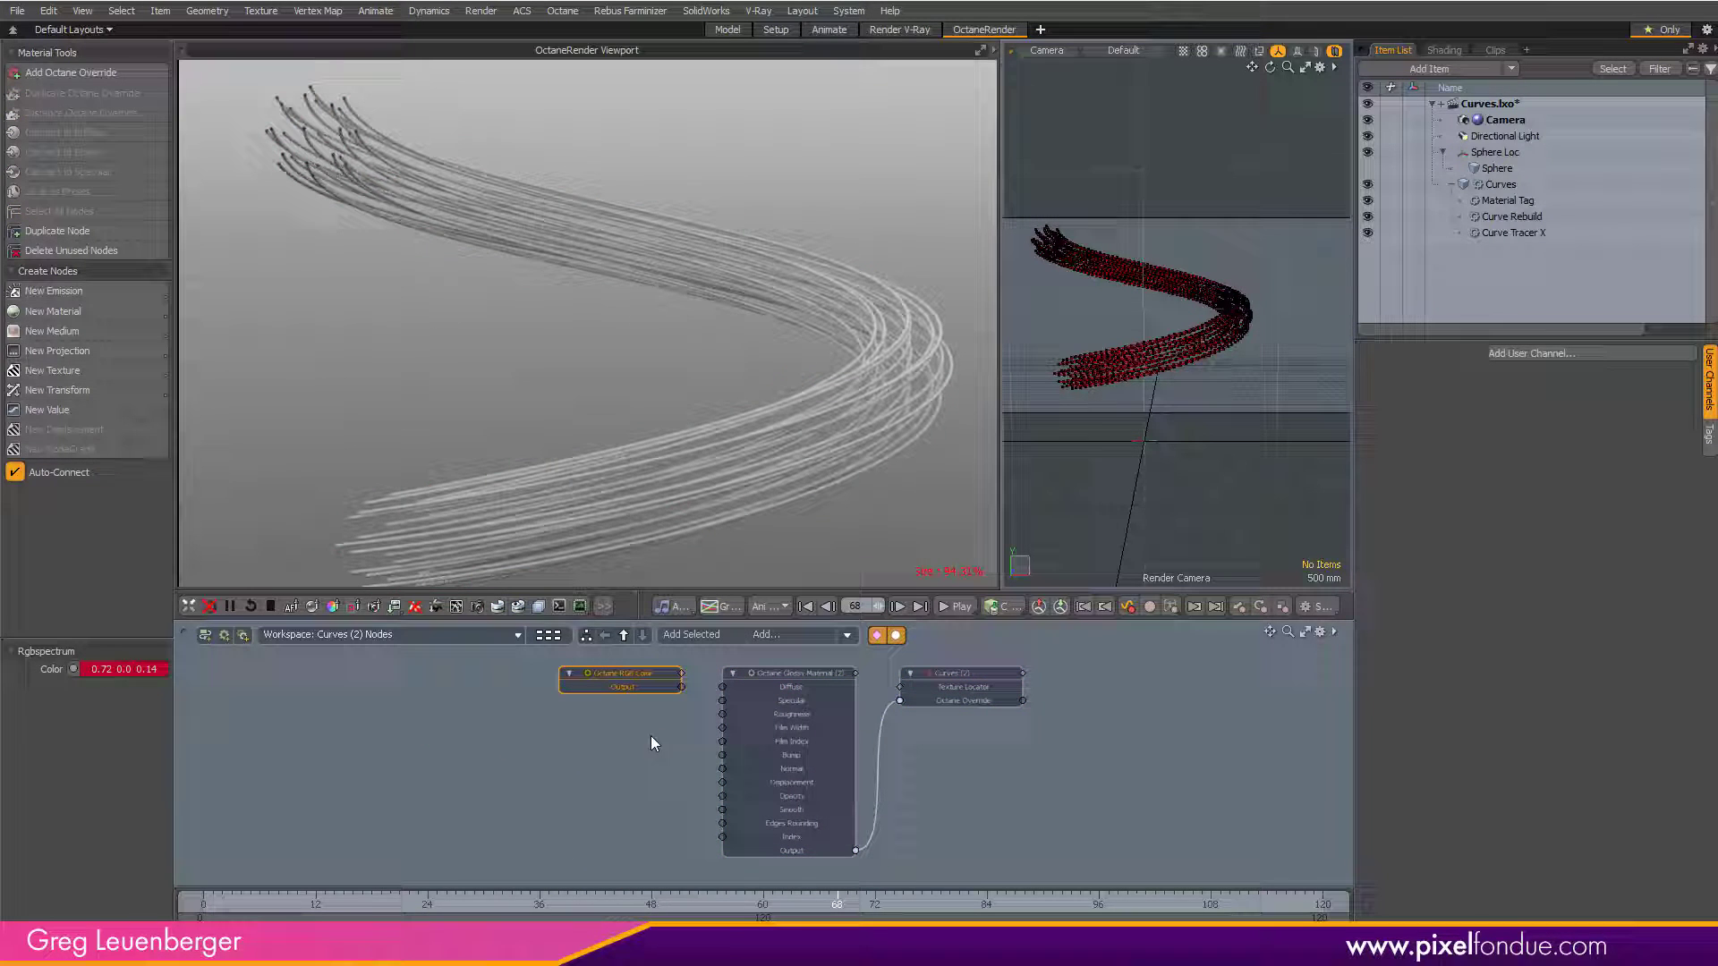
key("Delete")
- Create a Gradient 2 mapping texture connected to the Octane Glossy Material's Diffuse input
left_click(791, 686)
scroll(791, 685, "up", 3)
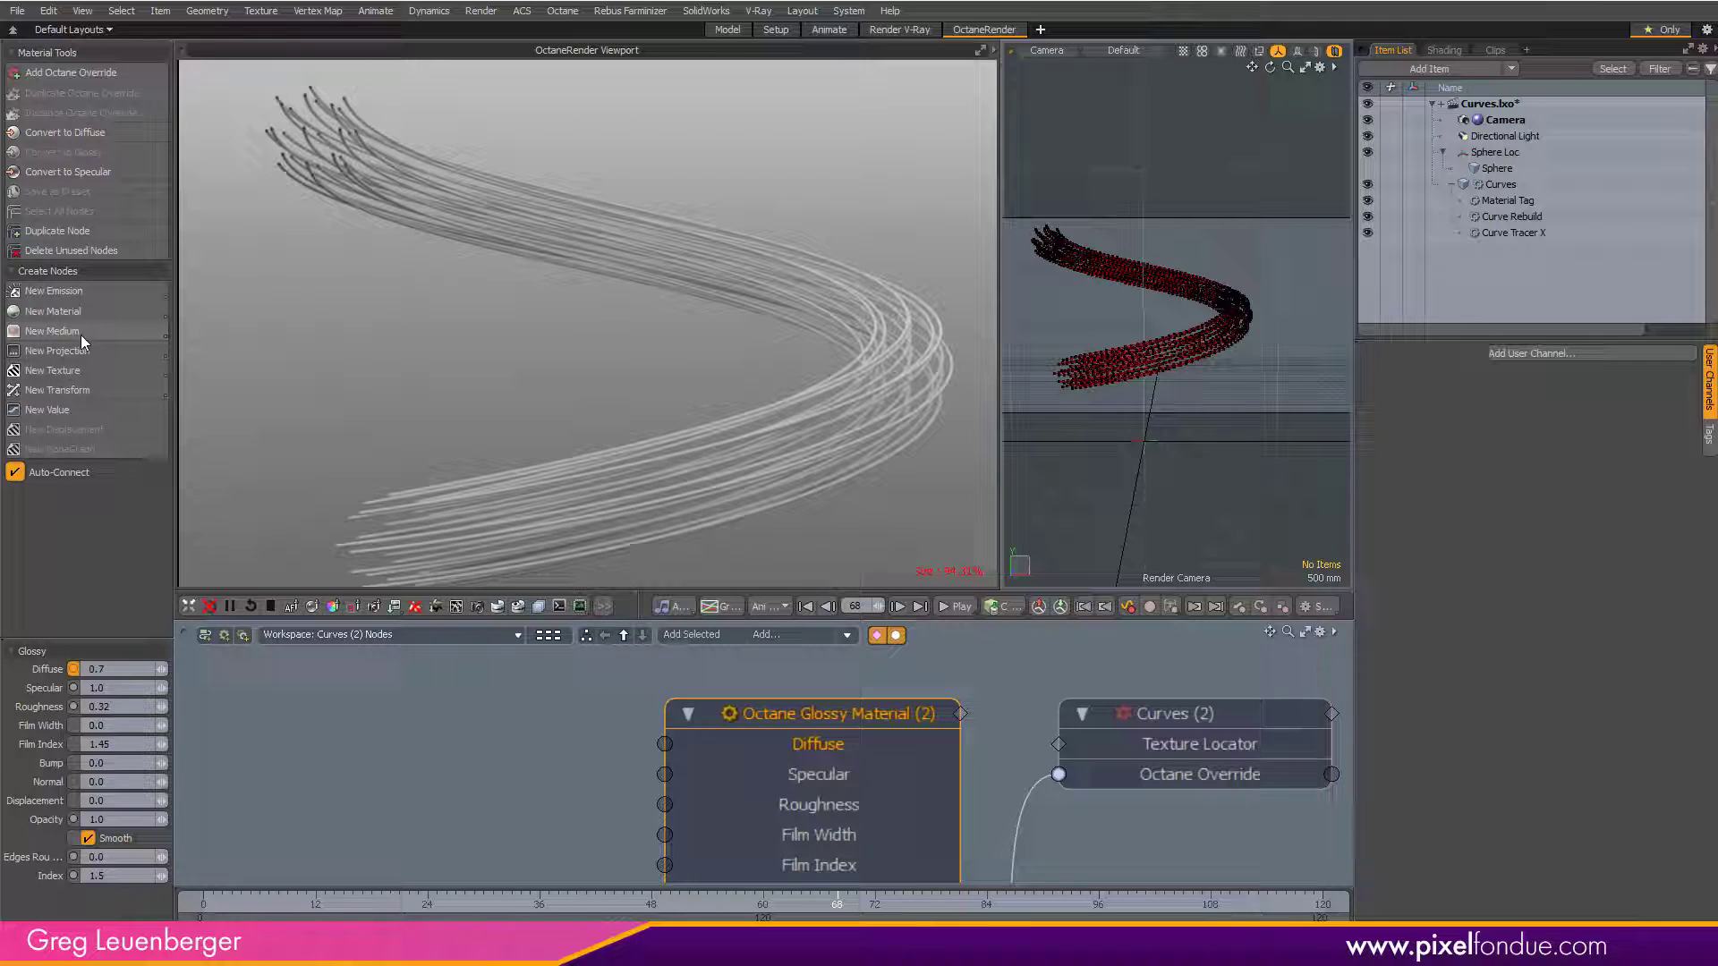
left_click(83, 371)
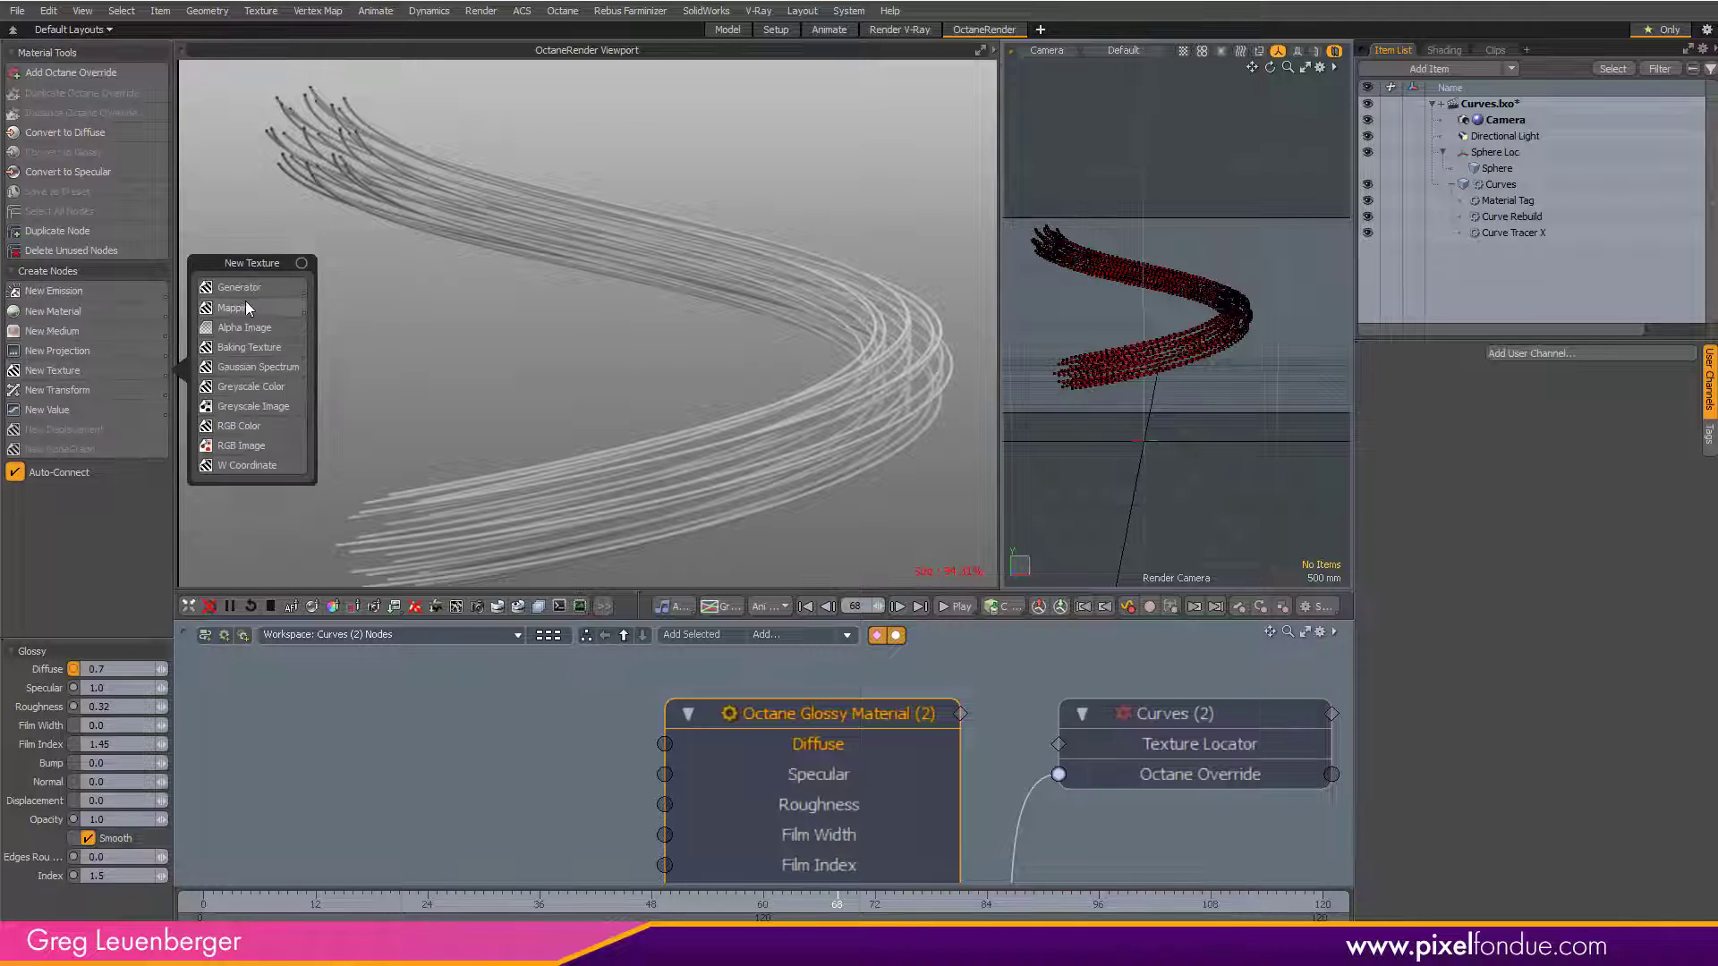
mouse_move(255, 308)
left_click(378, 314)
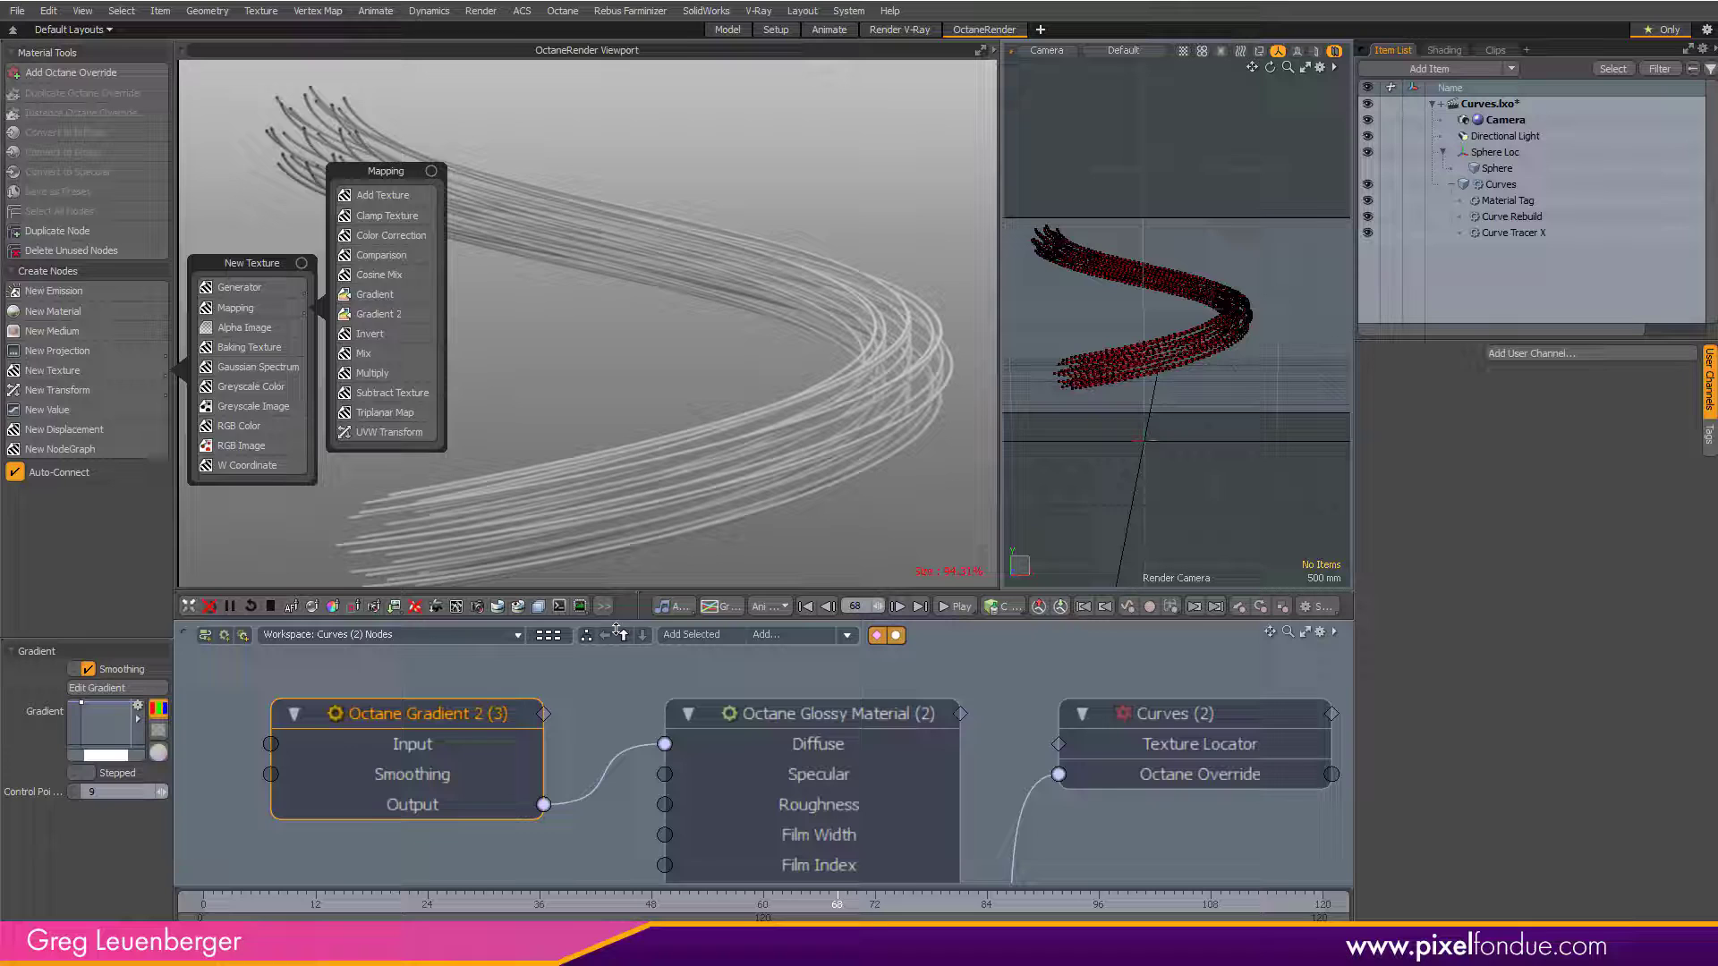
- Create a W Coordinate texture connected to the Input of the Octane Gradient 2 node
scroll(584, 723, "up", 4)
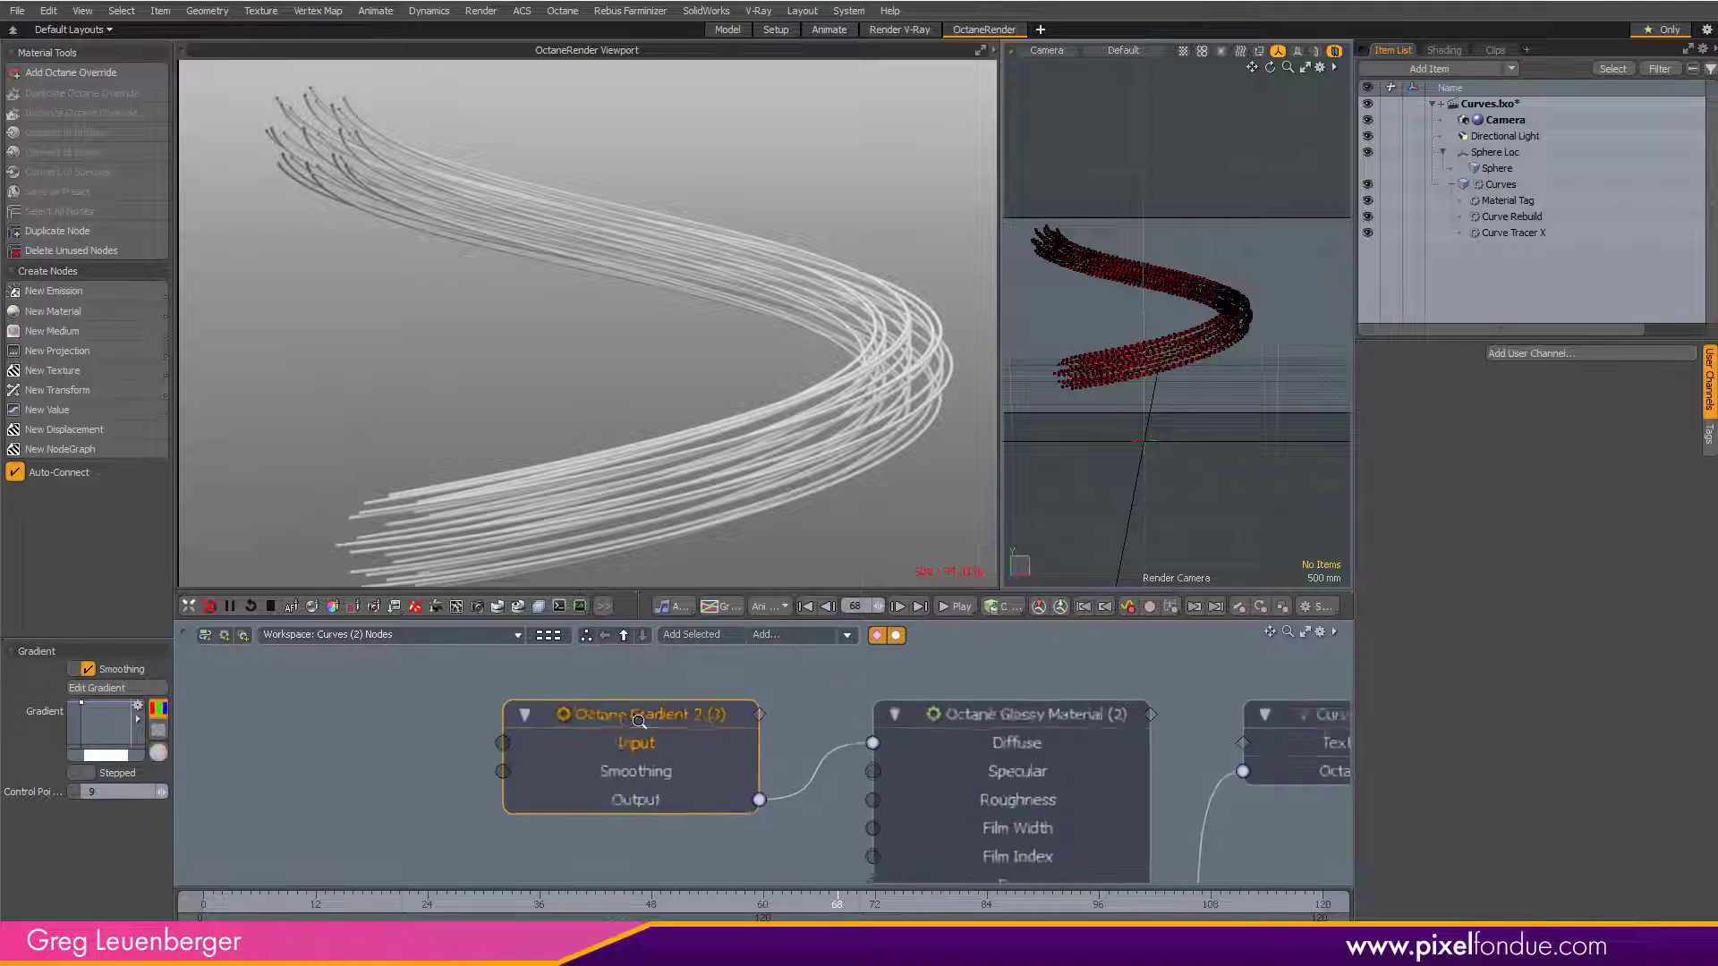
left_click_drag(585, 723, 690, 731, "alt")
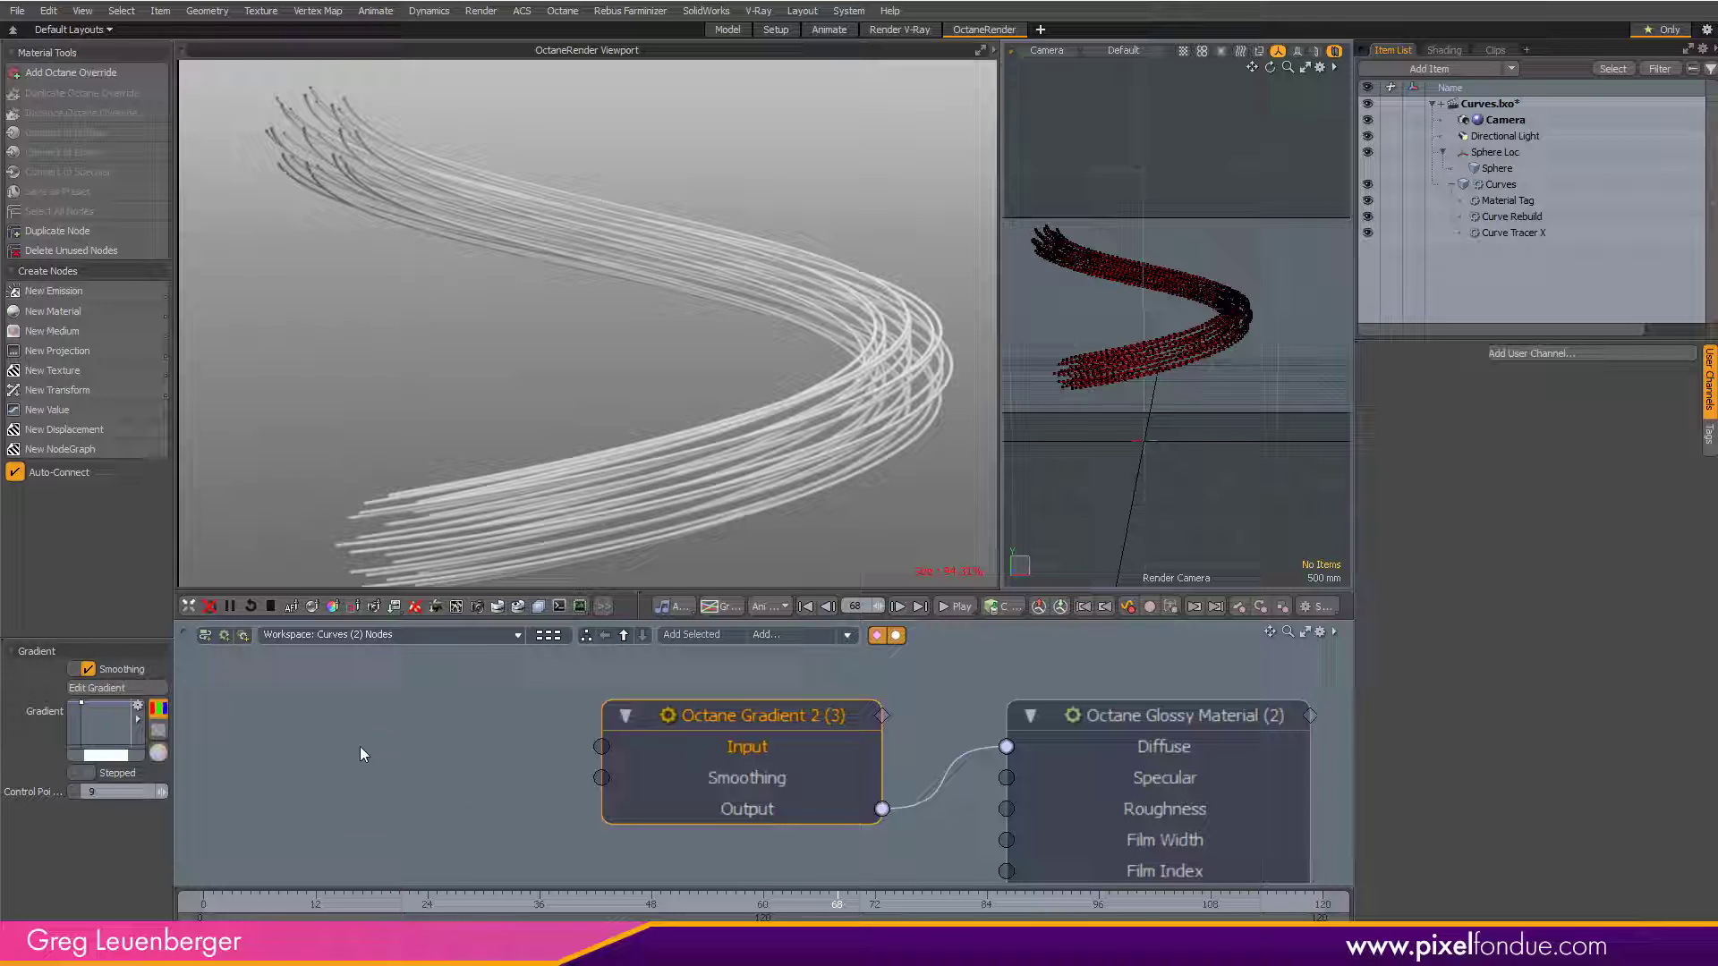
left_click(88, 367)
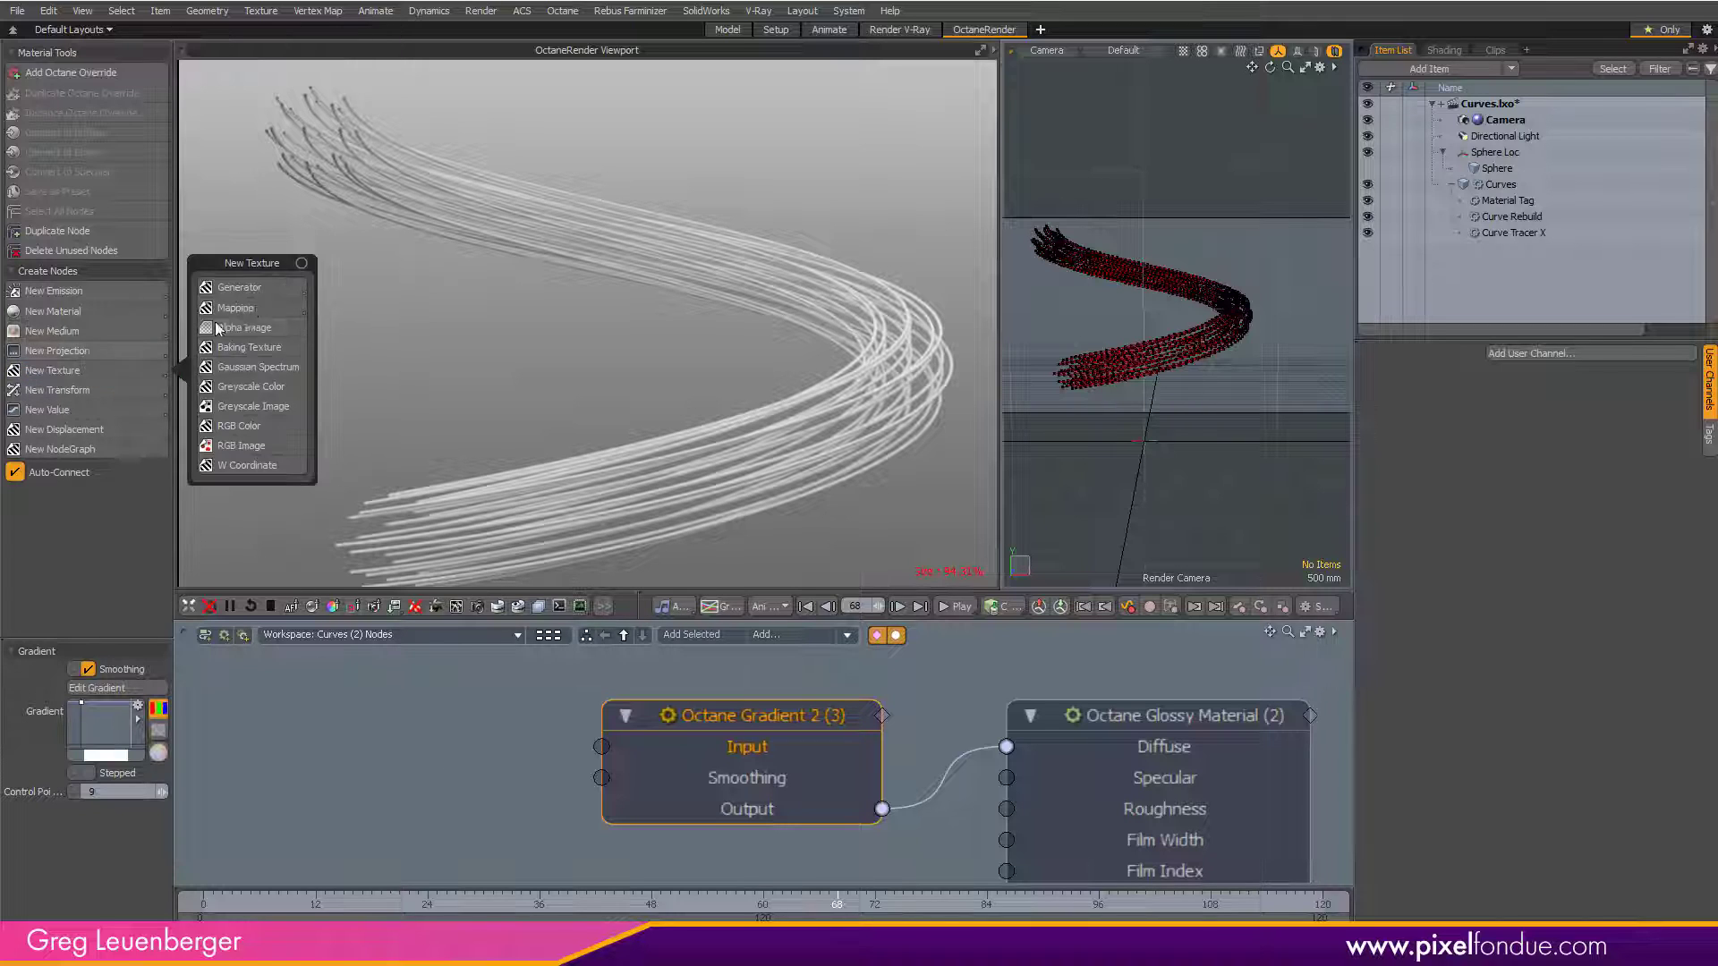
left_click(261, 465)
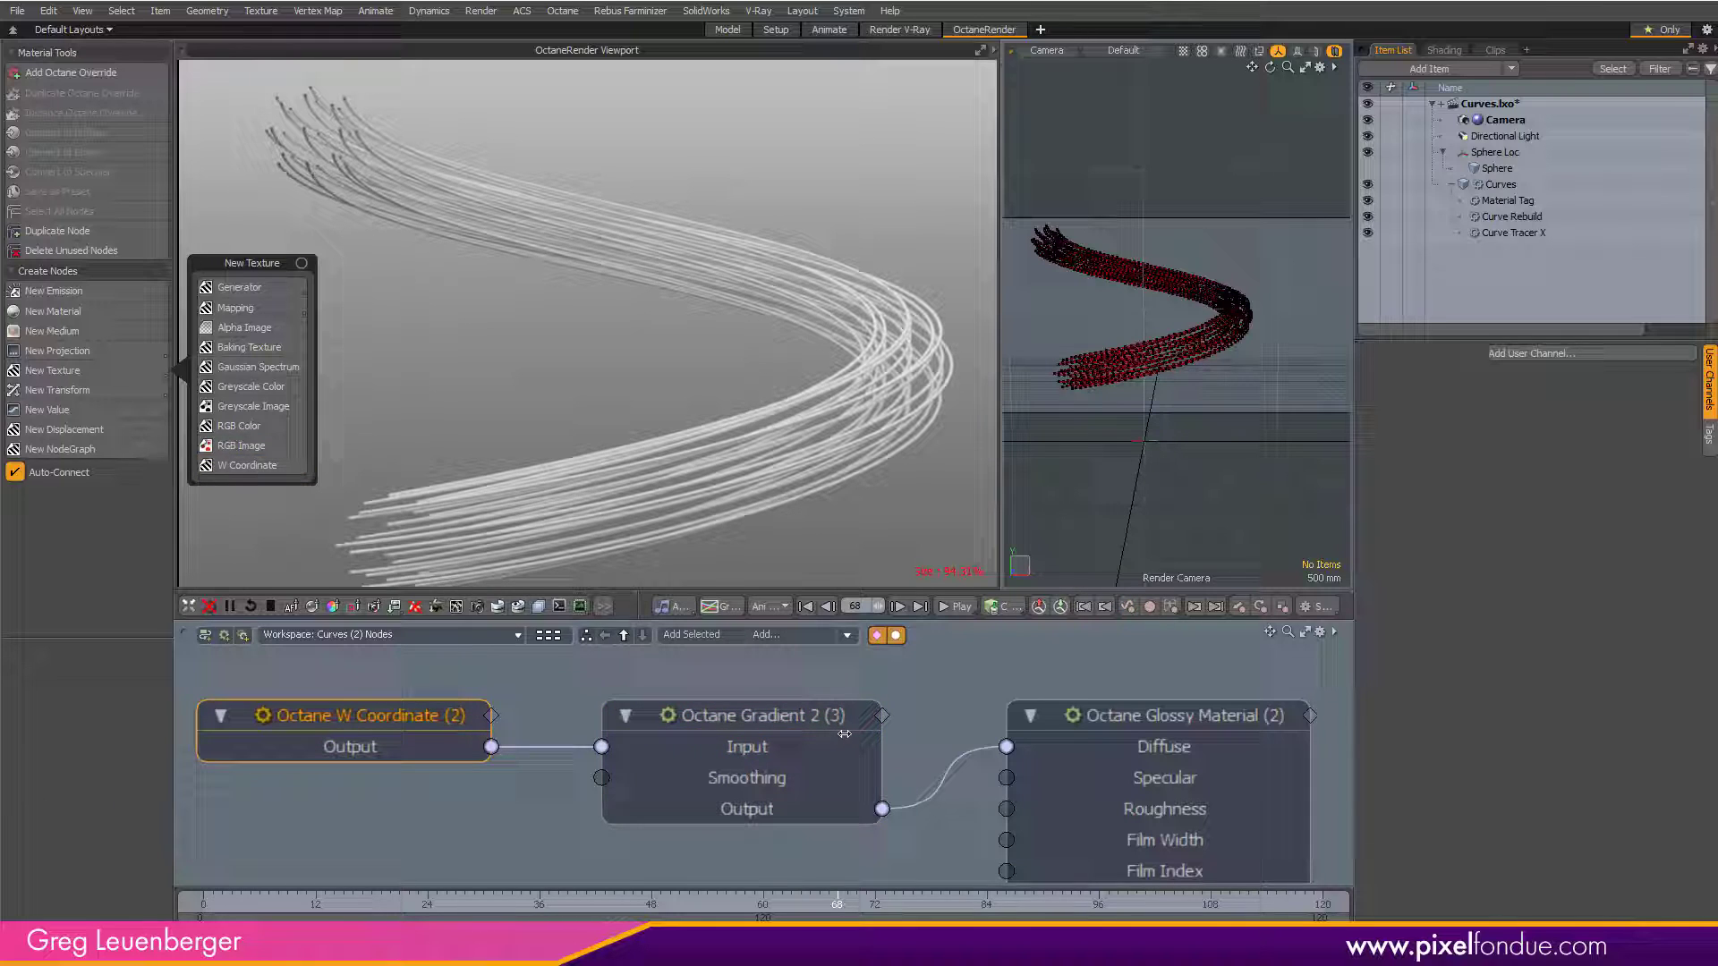
- Edit the diffuse Octane Gradient 2 to run from a yellow key at 0% to a red key at about 100%
left_click(796, 722)
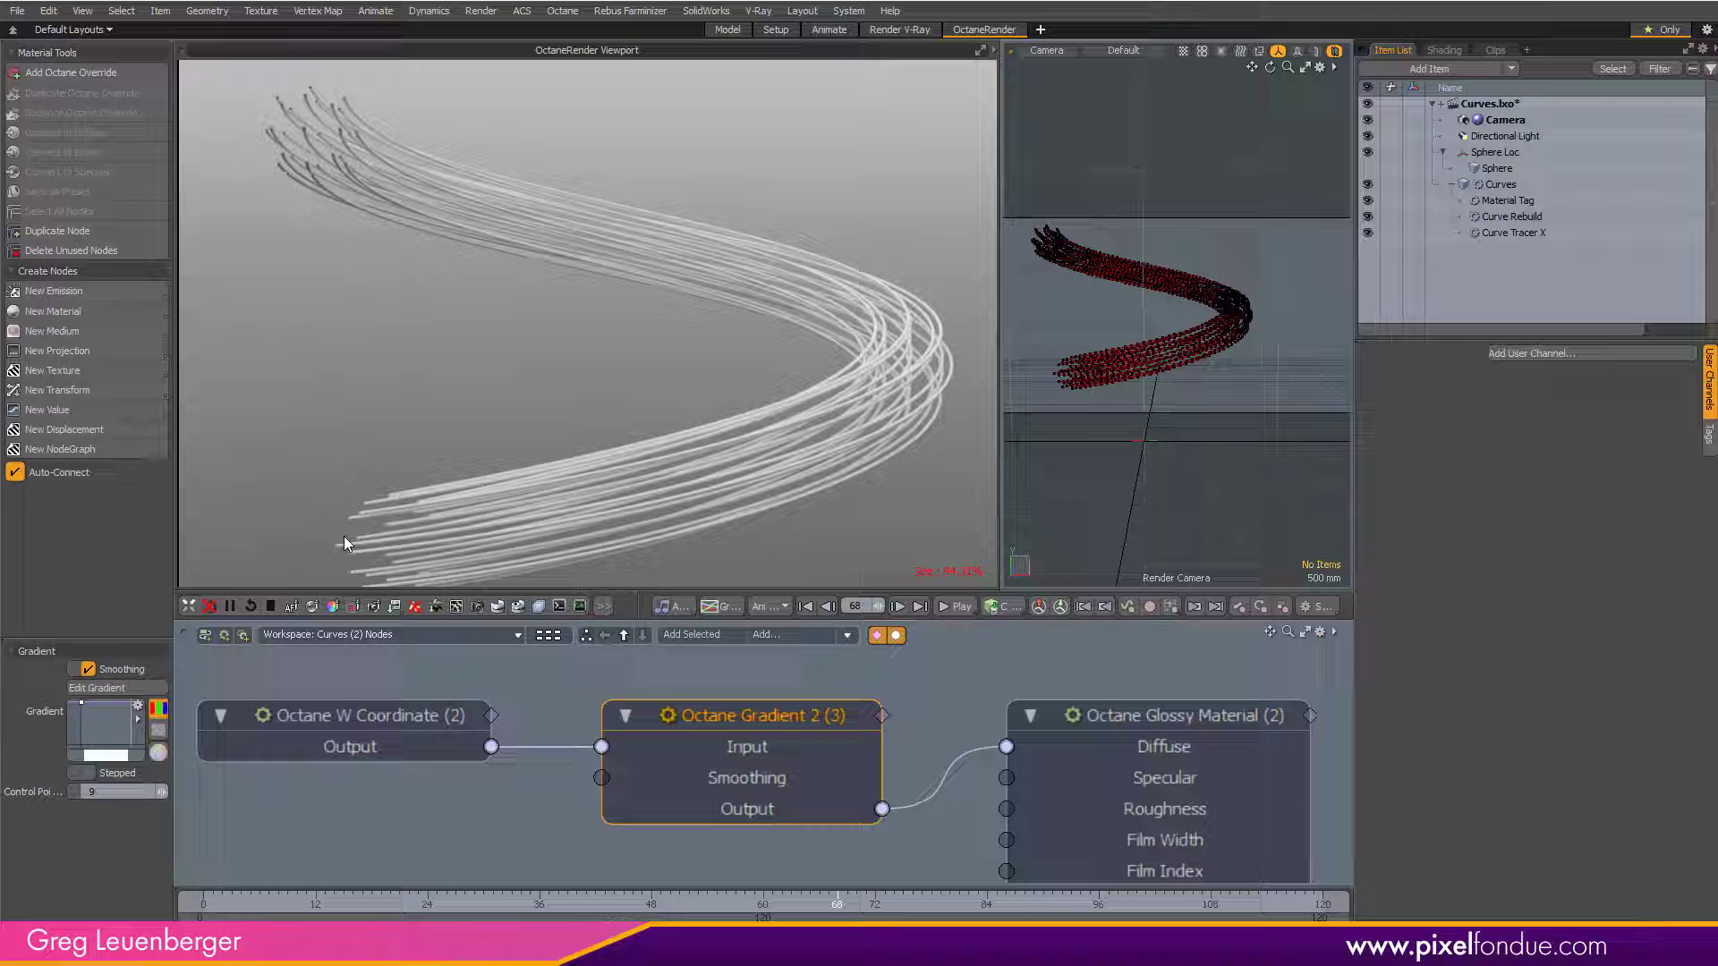
left_click(117, 688)
left_click_drag(1219, 701, 1081, 610)
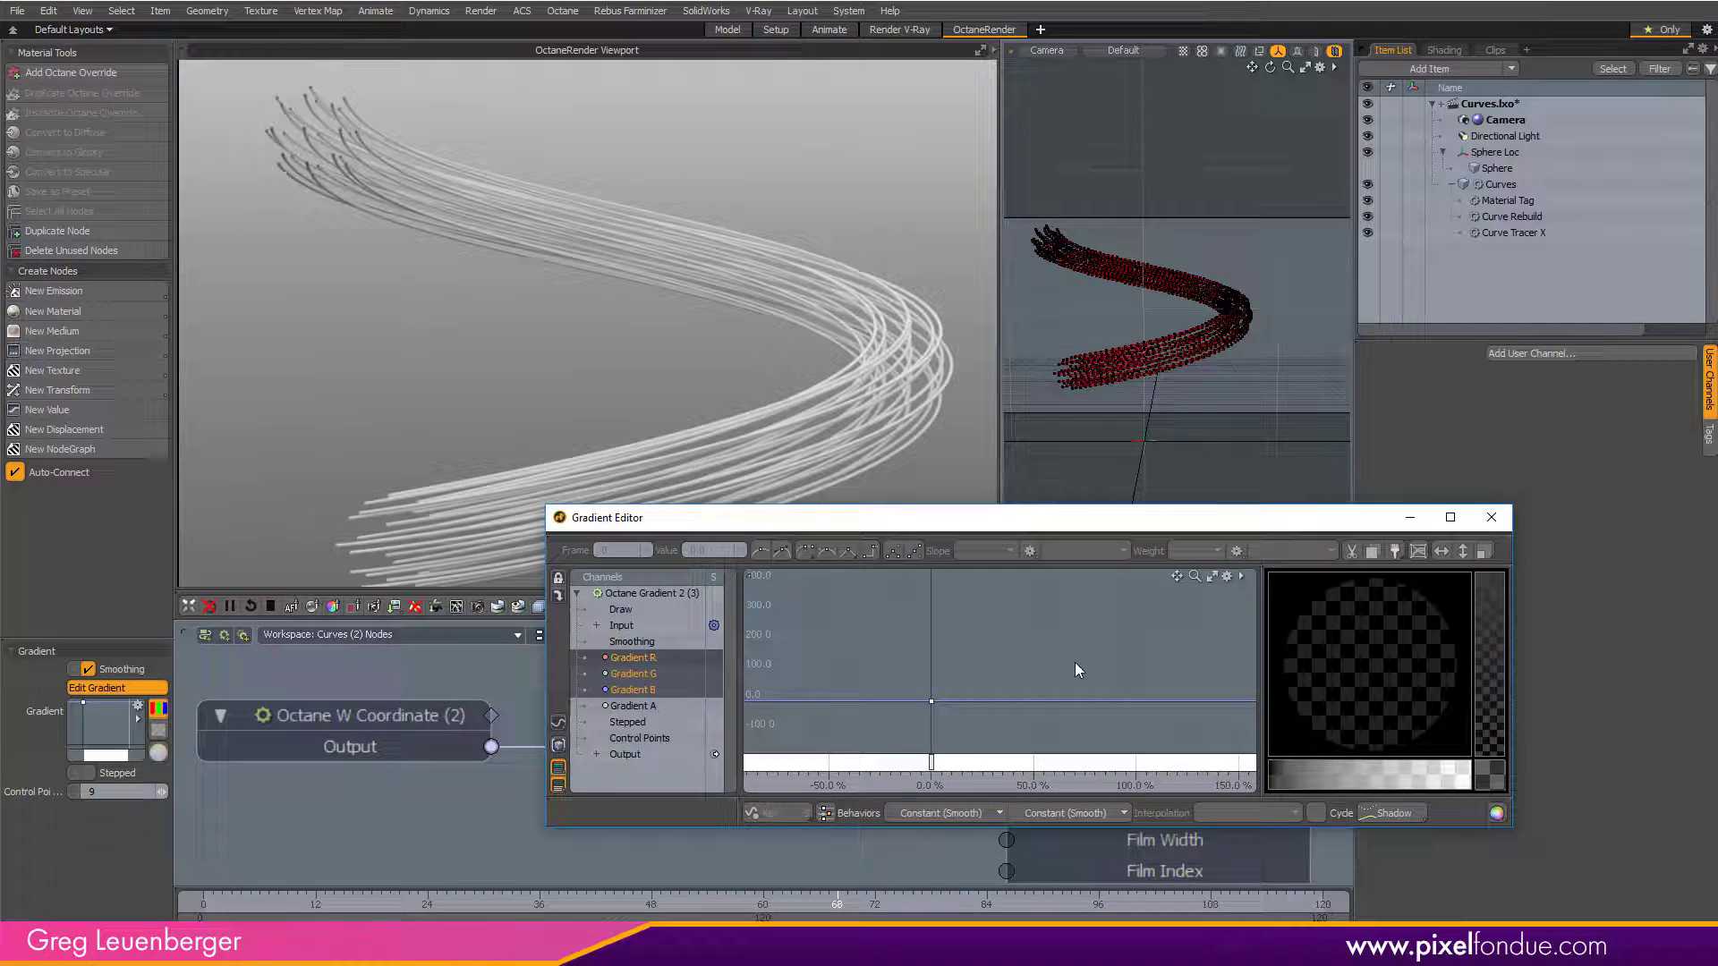
left_click(1135, 705)
left_click_drag(1416, 675, 1435, 607)
left_click(932, 701)
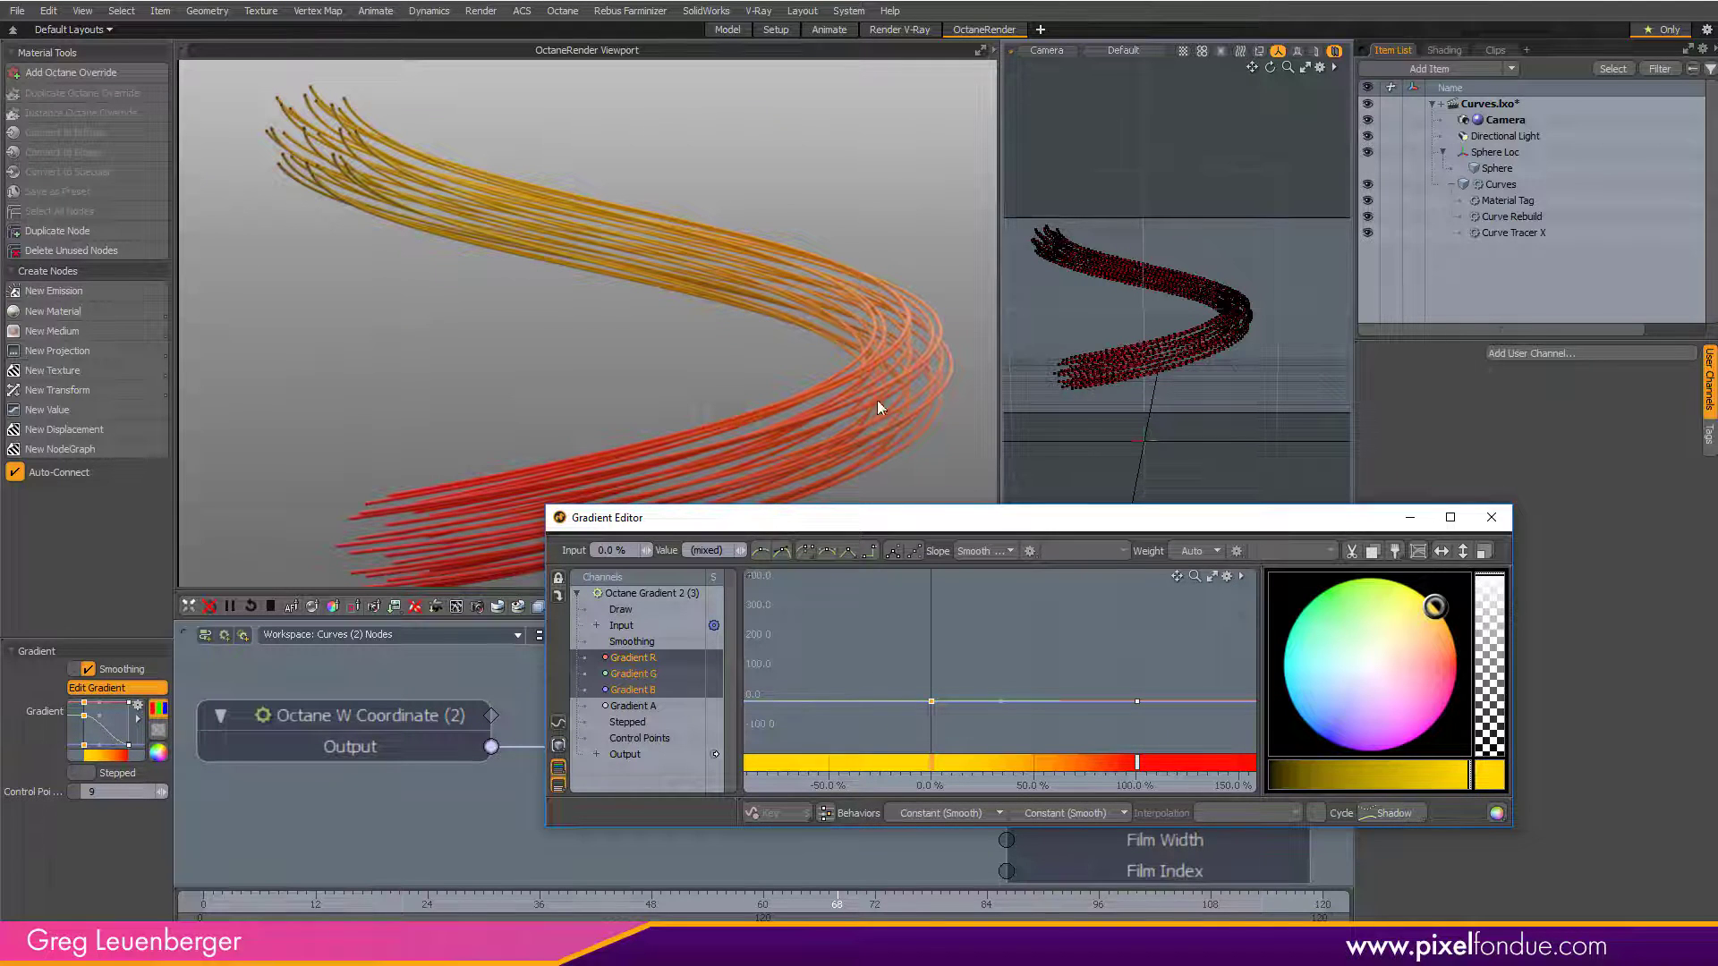
left_click(1492, 517)
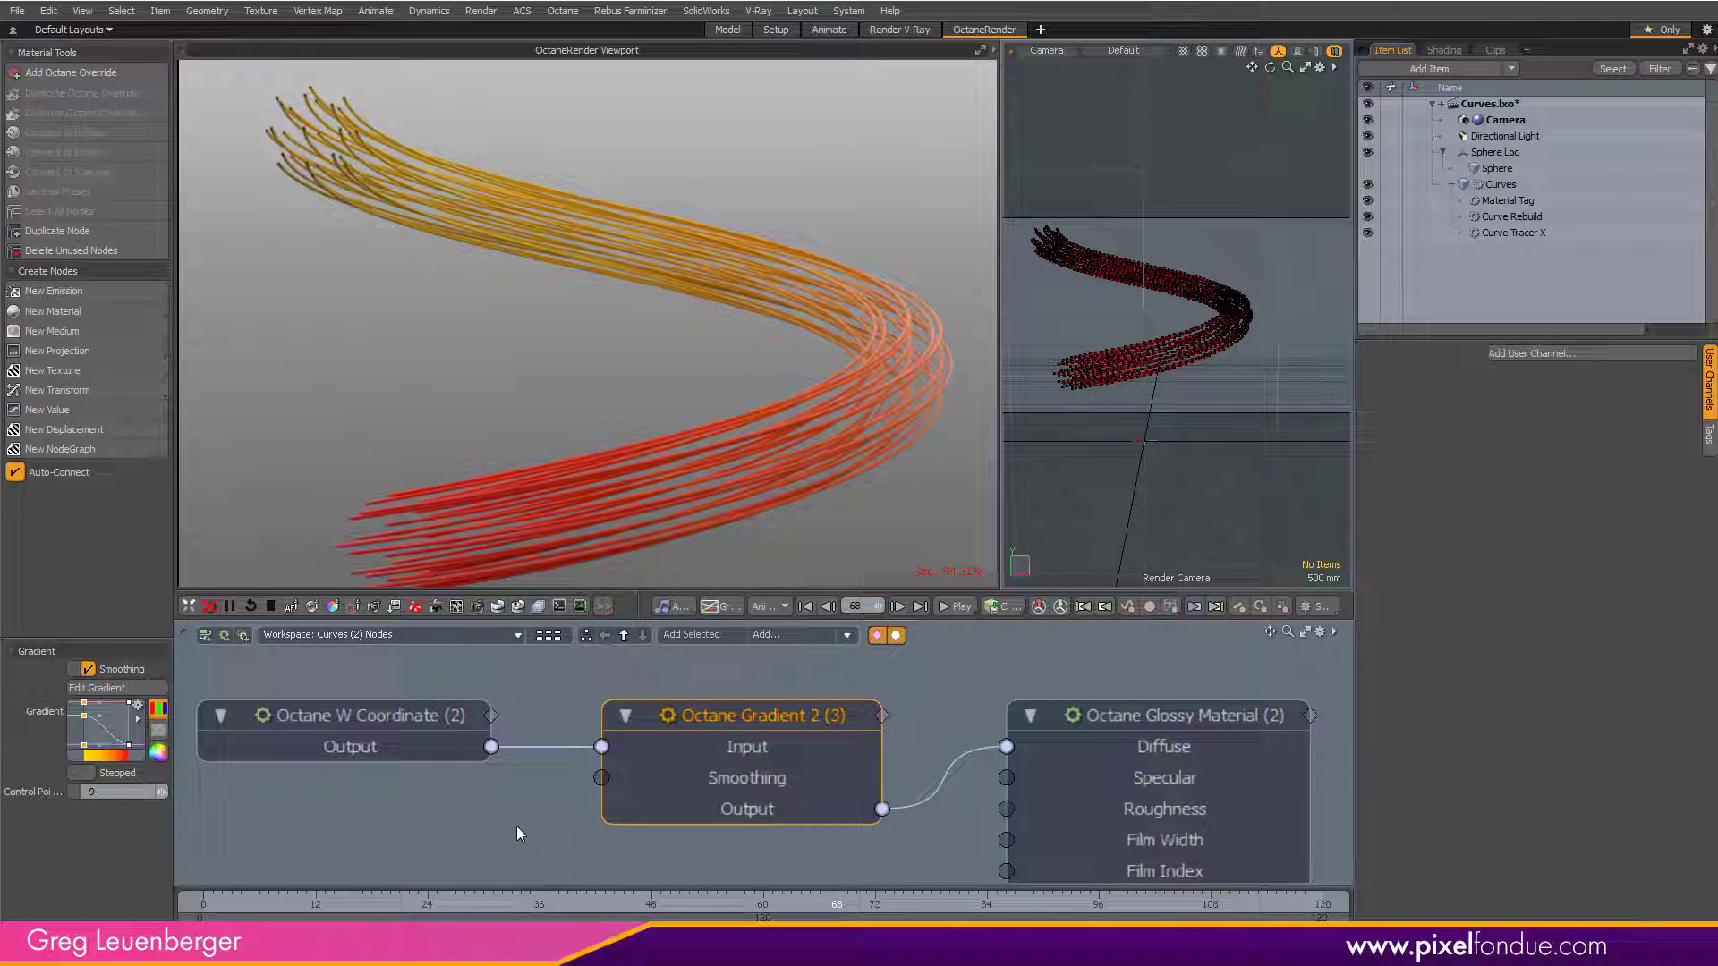
- Create a second Gradient 2 mapping texture connected to the Octane Glossy Material's Opacity input
scroll(577, 796, "down", 2)
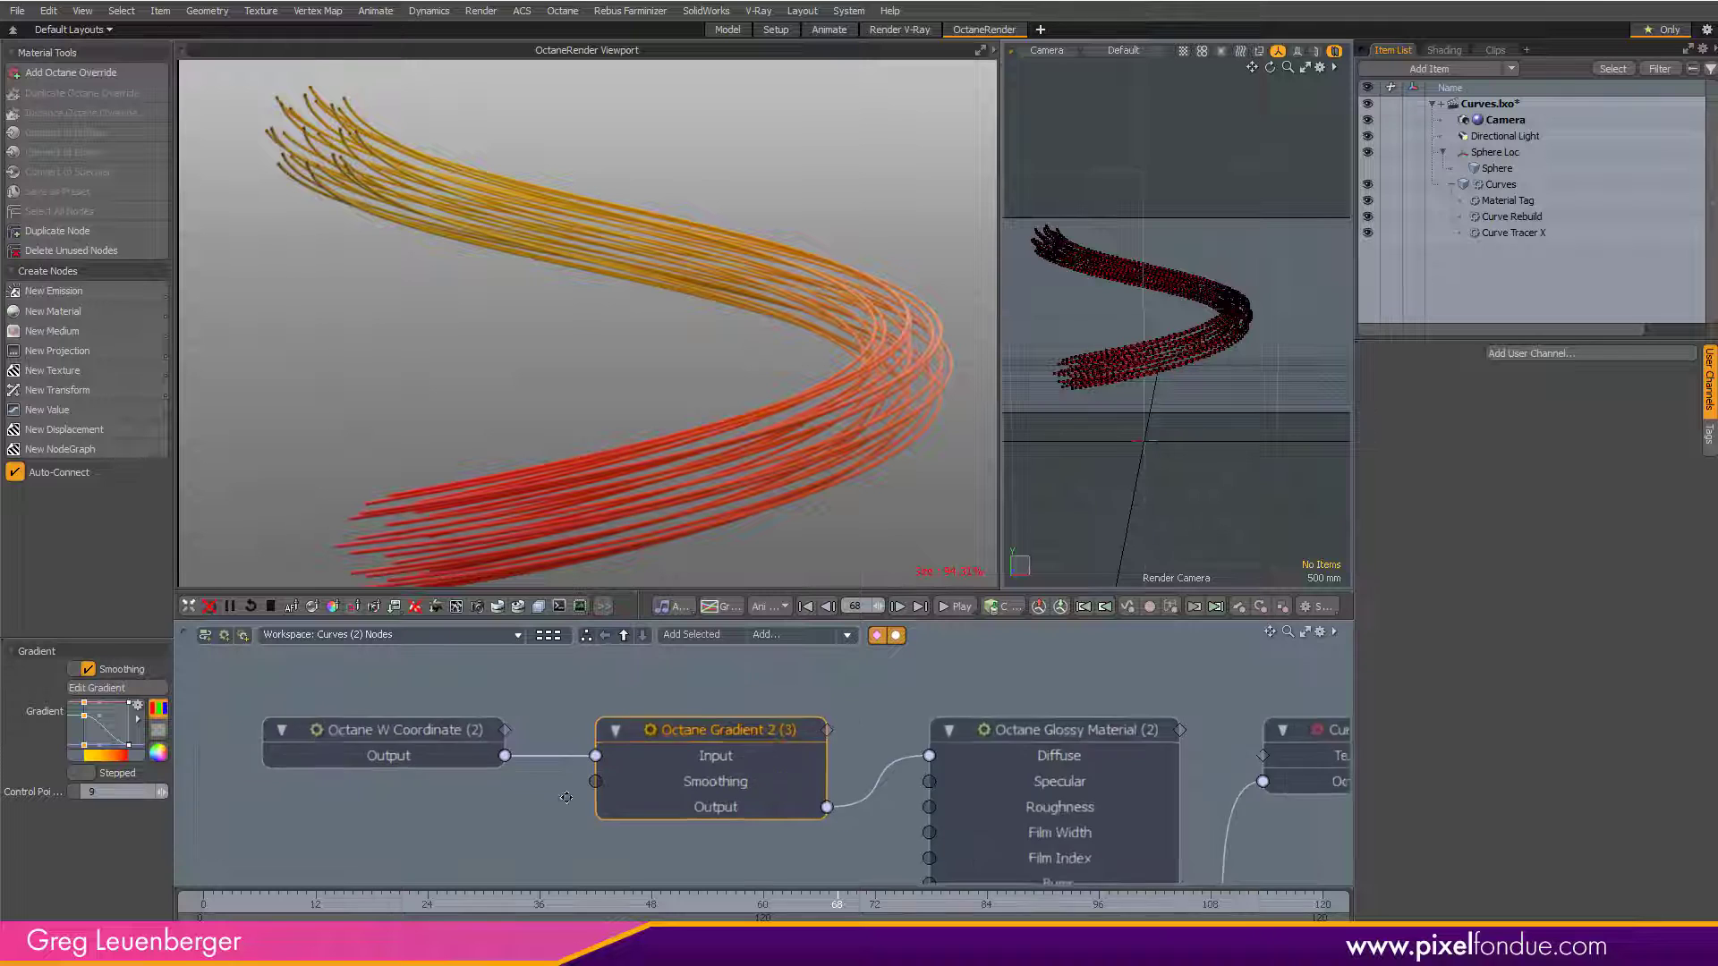
left_click_drag(584, 799, 609, 738, "alt")
scroll(608, 739, "down", 1)
scroll(1011, 842, "down", 1)
left_click_drag(1013, 841, 1034, 800, "alt")
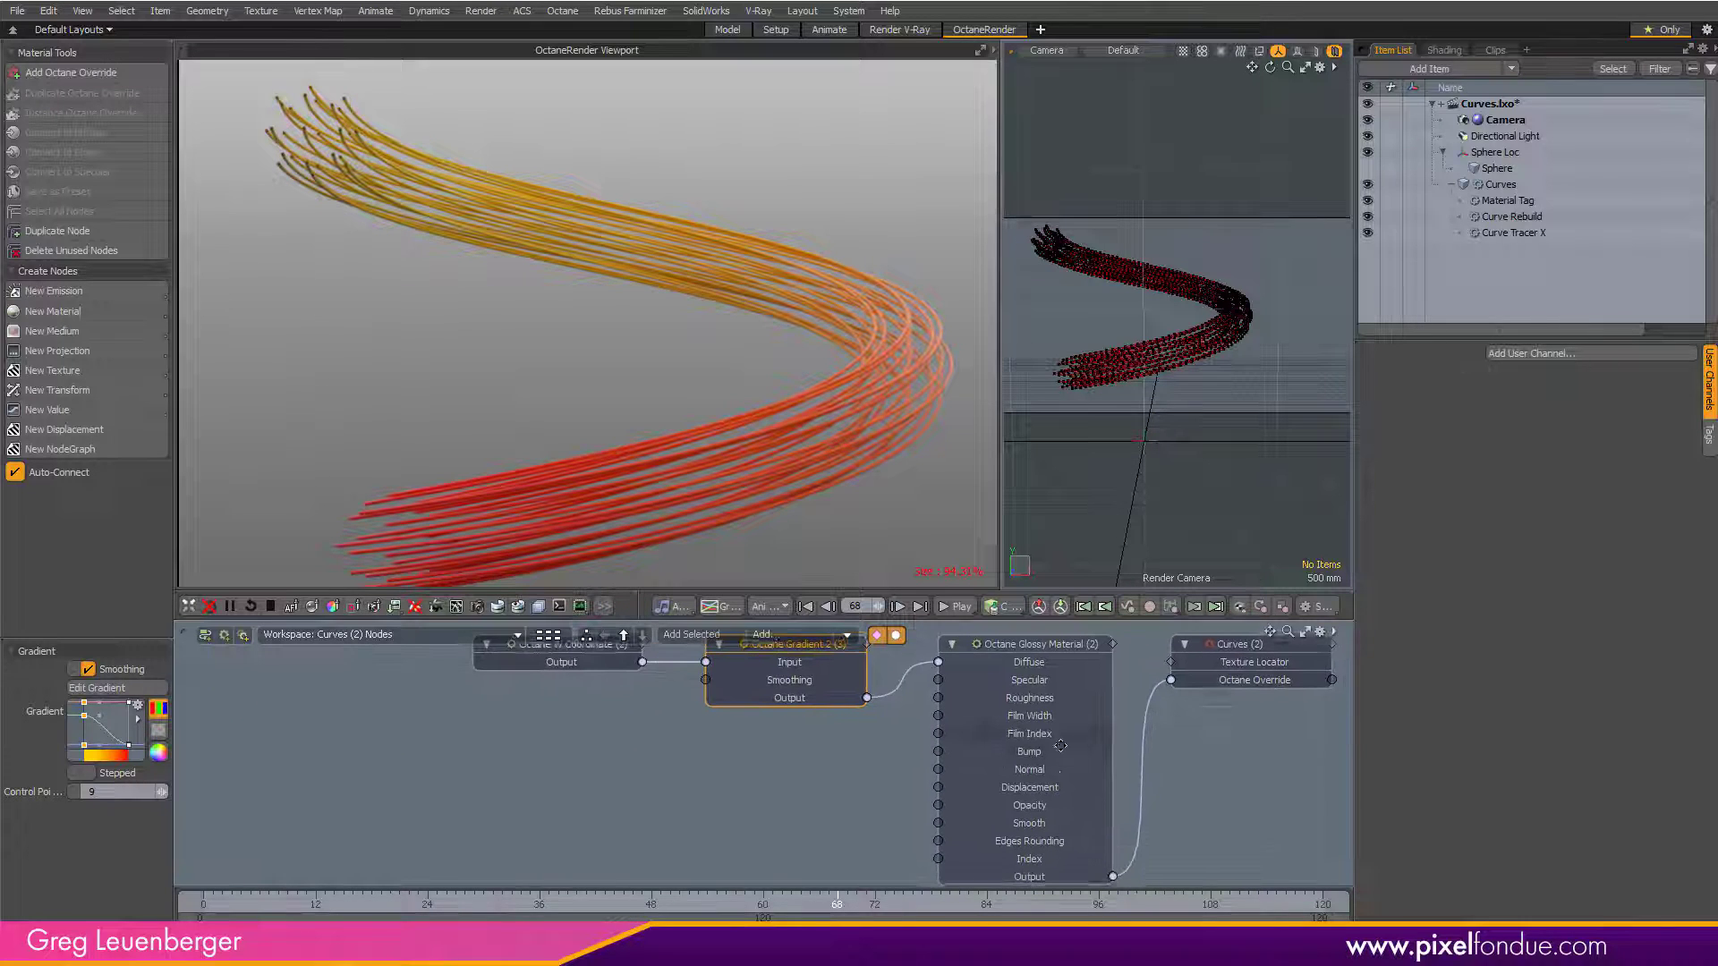
left_click(1034, 800)
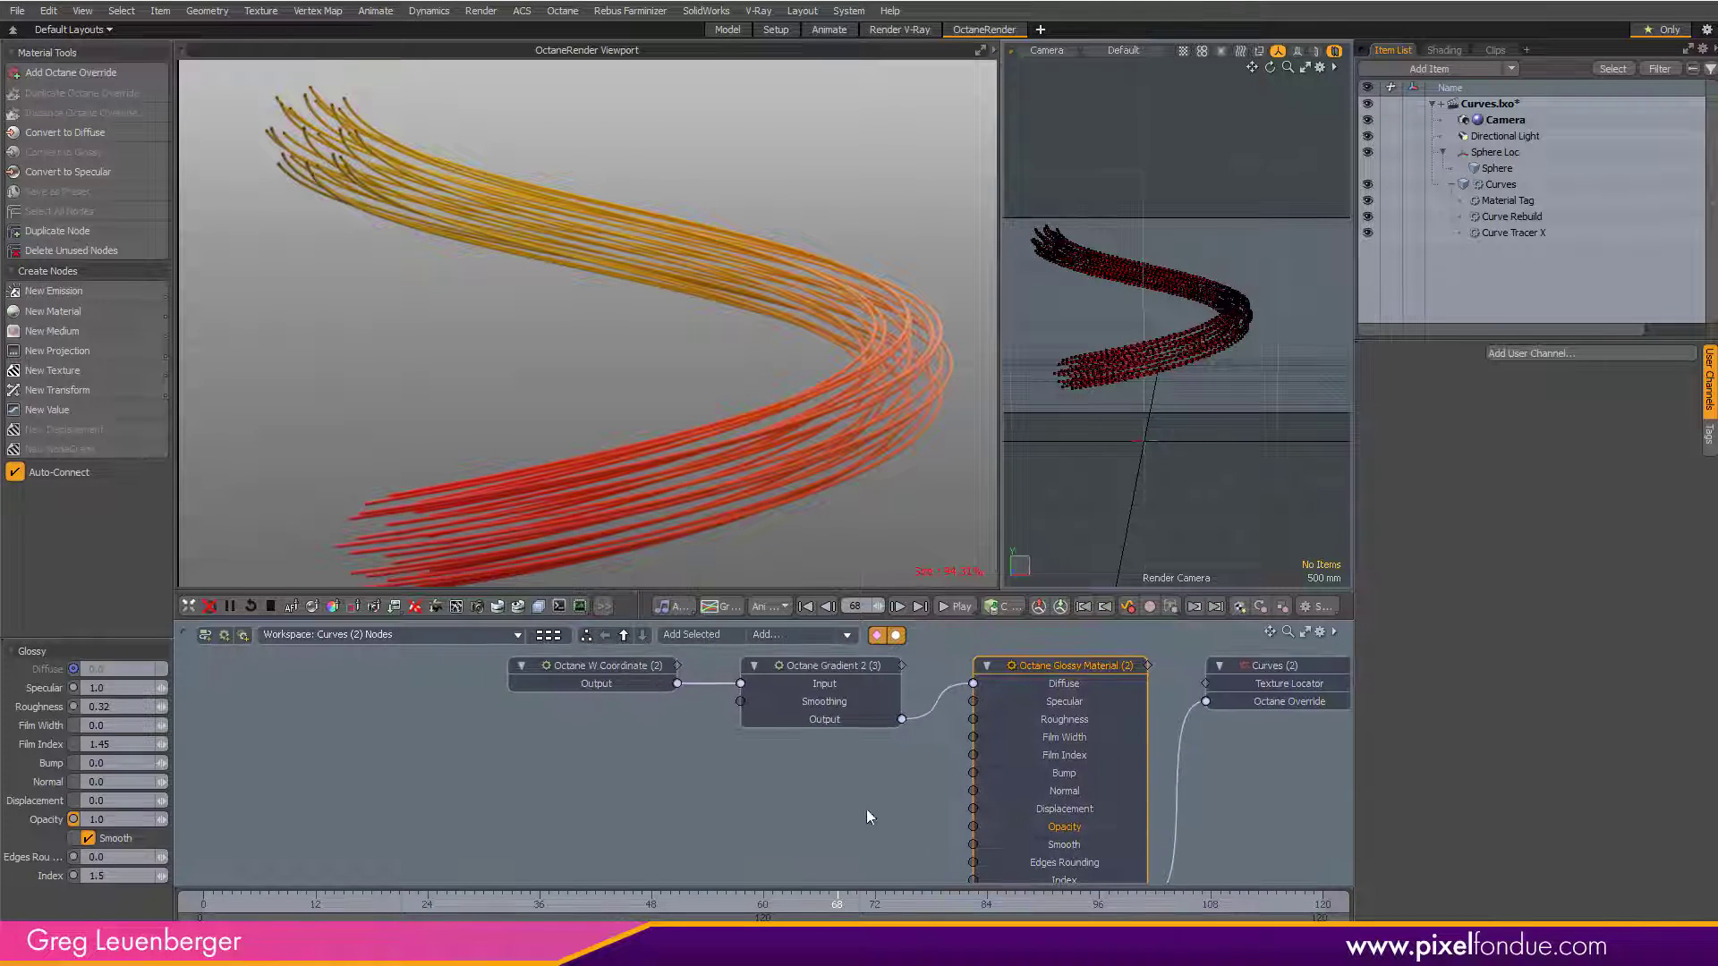
left_click(86, 371)
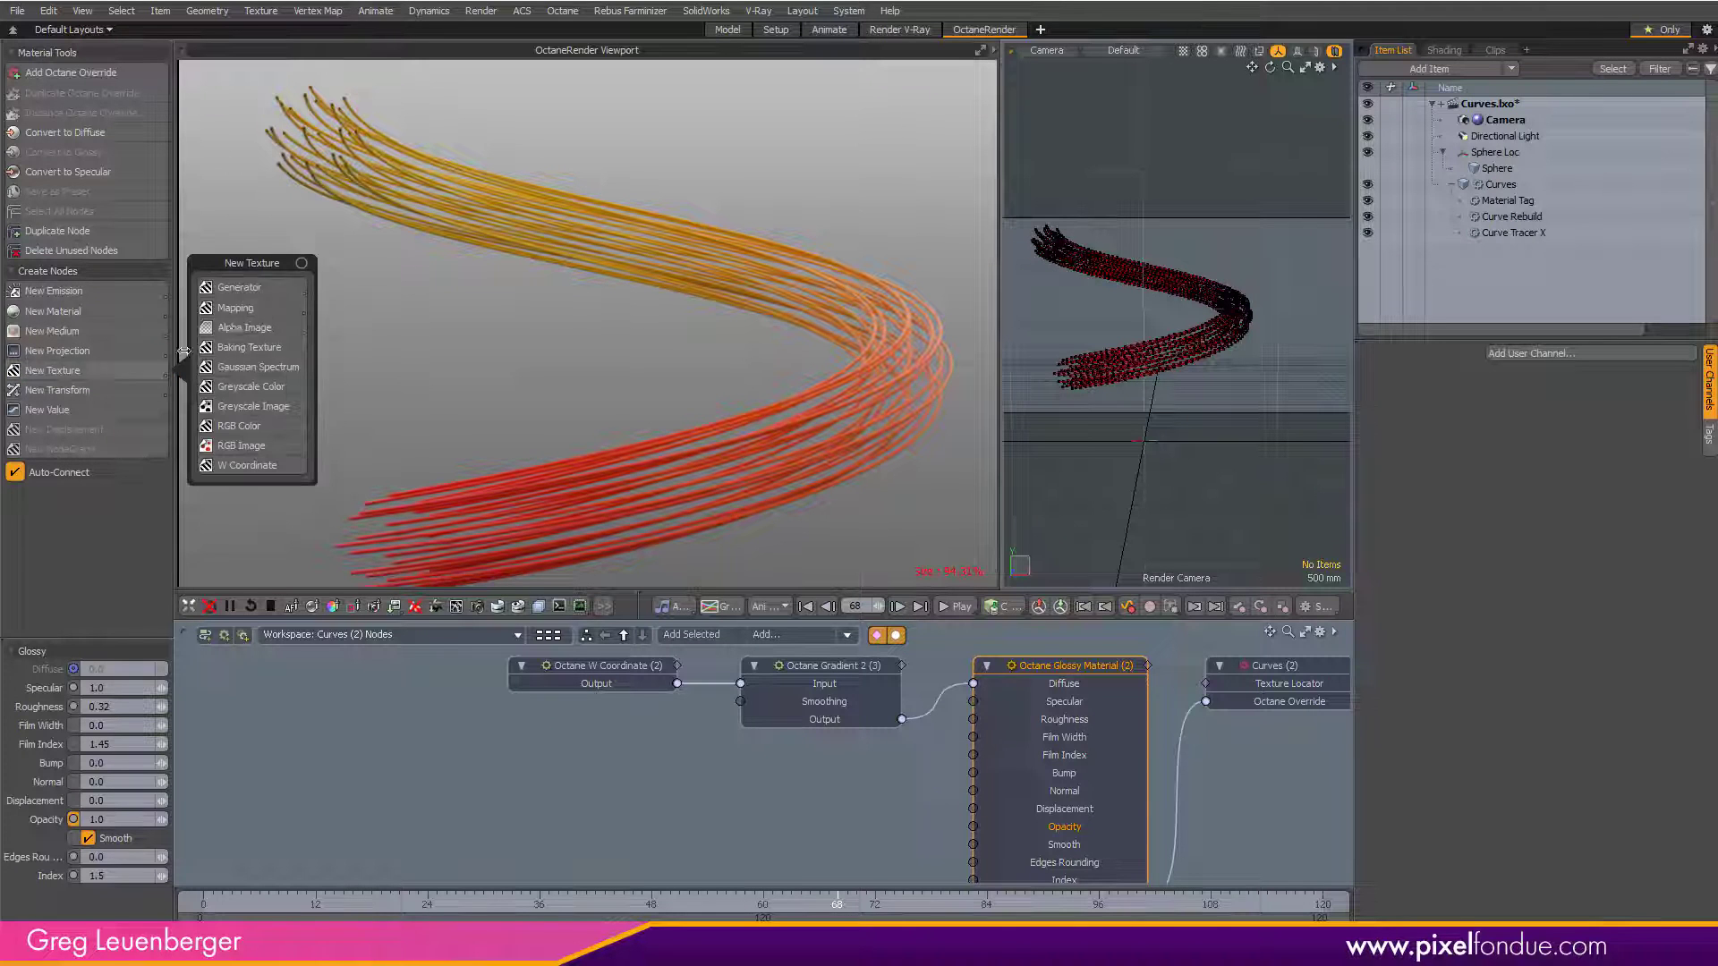
left_click(257, 313)
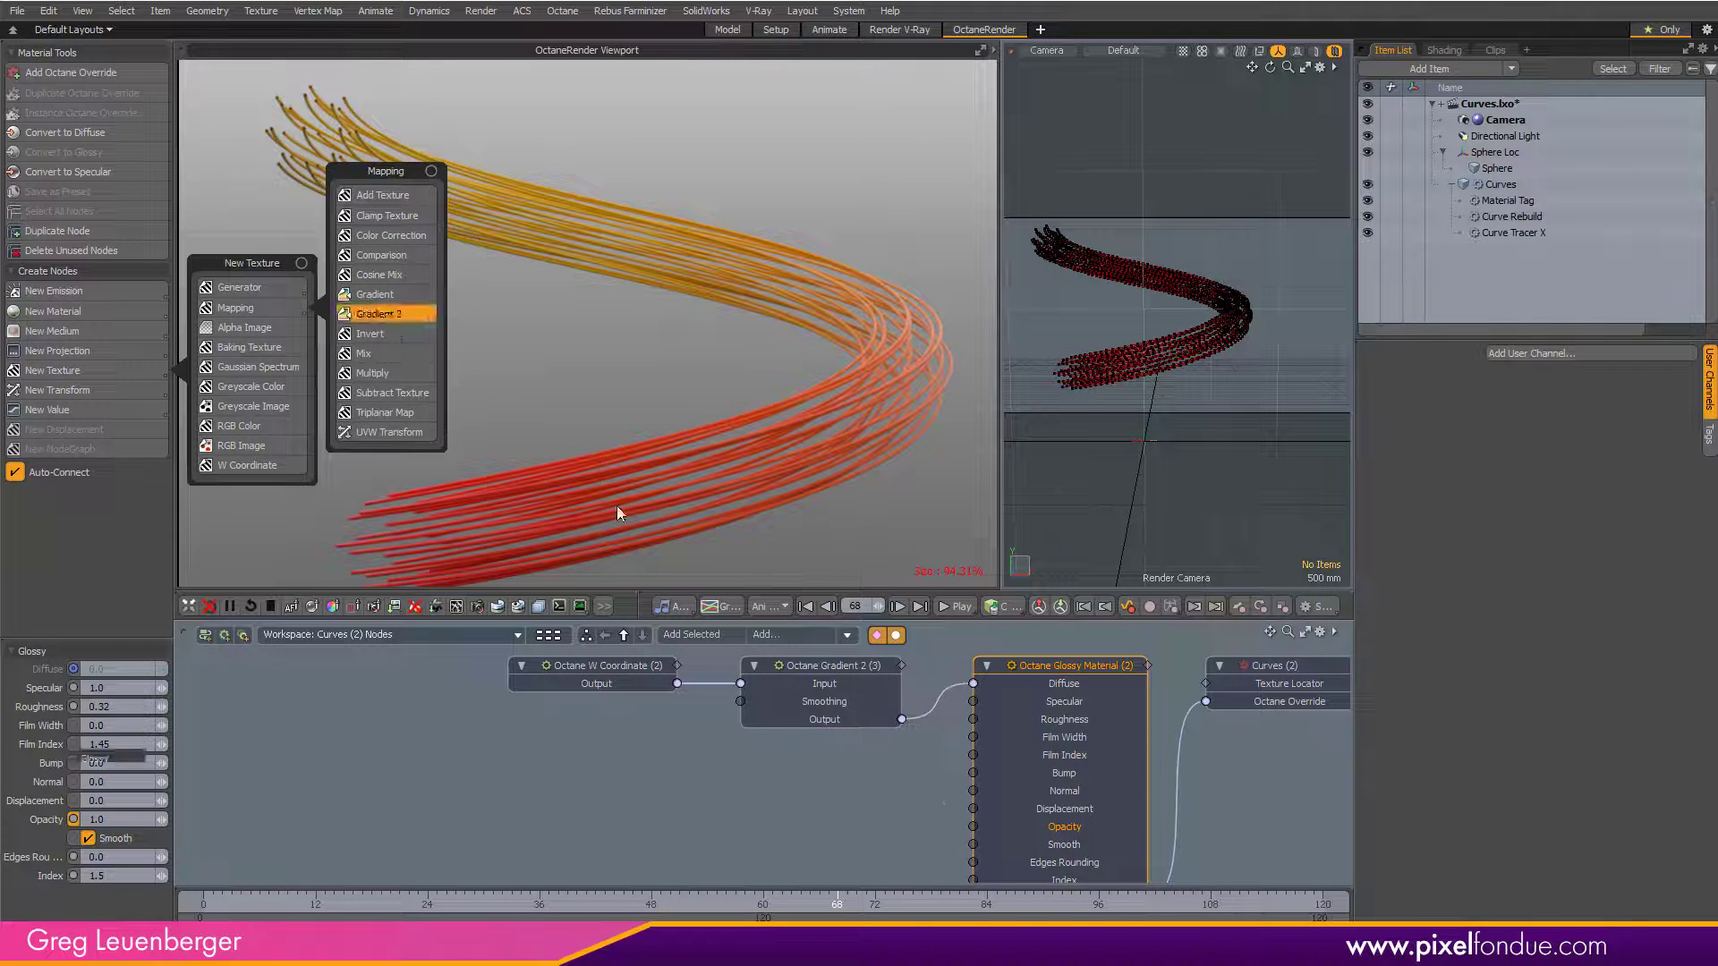
left_click(379, 314)
- Connect the W Coordinate output to the opacity gradient's Input and arrange the nodes so both gradients are separated
left_click_drag(840, 668, 822, 793)
left_click_drag(678, 684, 724, 808)
left_click_drag(660, 801, 672, 814, "alt")
left_click_drag(628, 684, 574, 738)
left_click_drag(818, 810, 800, 772, "alt")
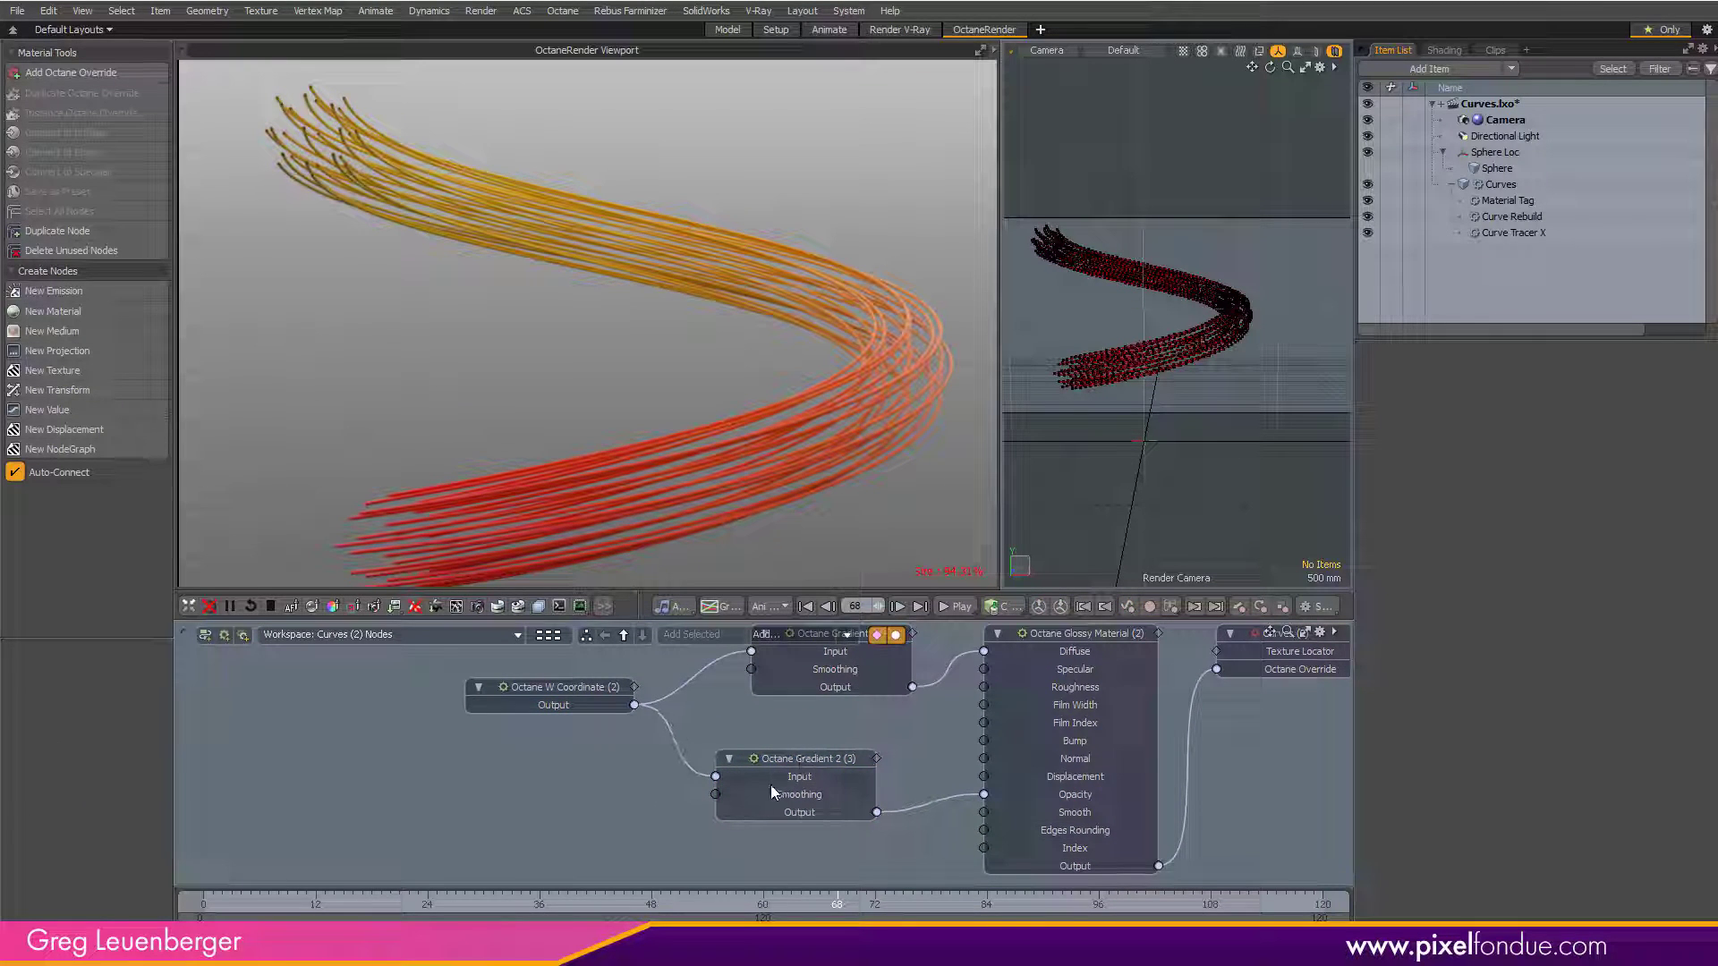
- Edit the opacity gradient to fade from white at 0% to a new black key at about 101.5%
left_click(148, 689)
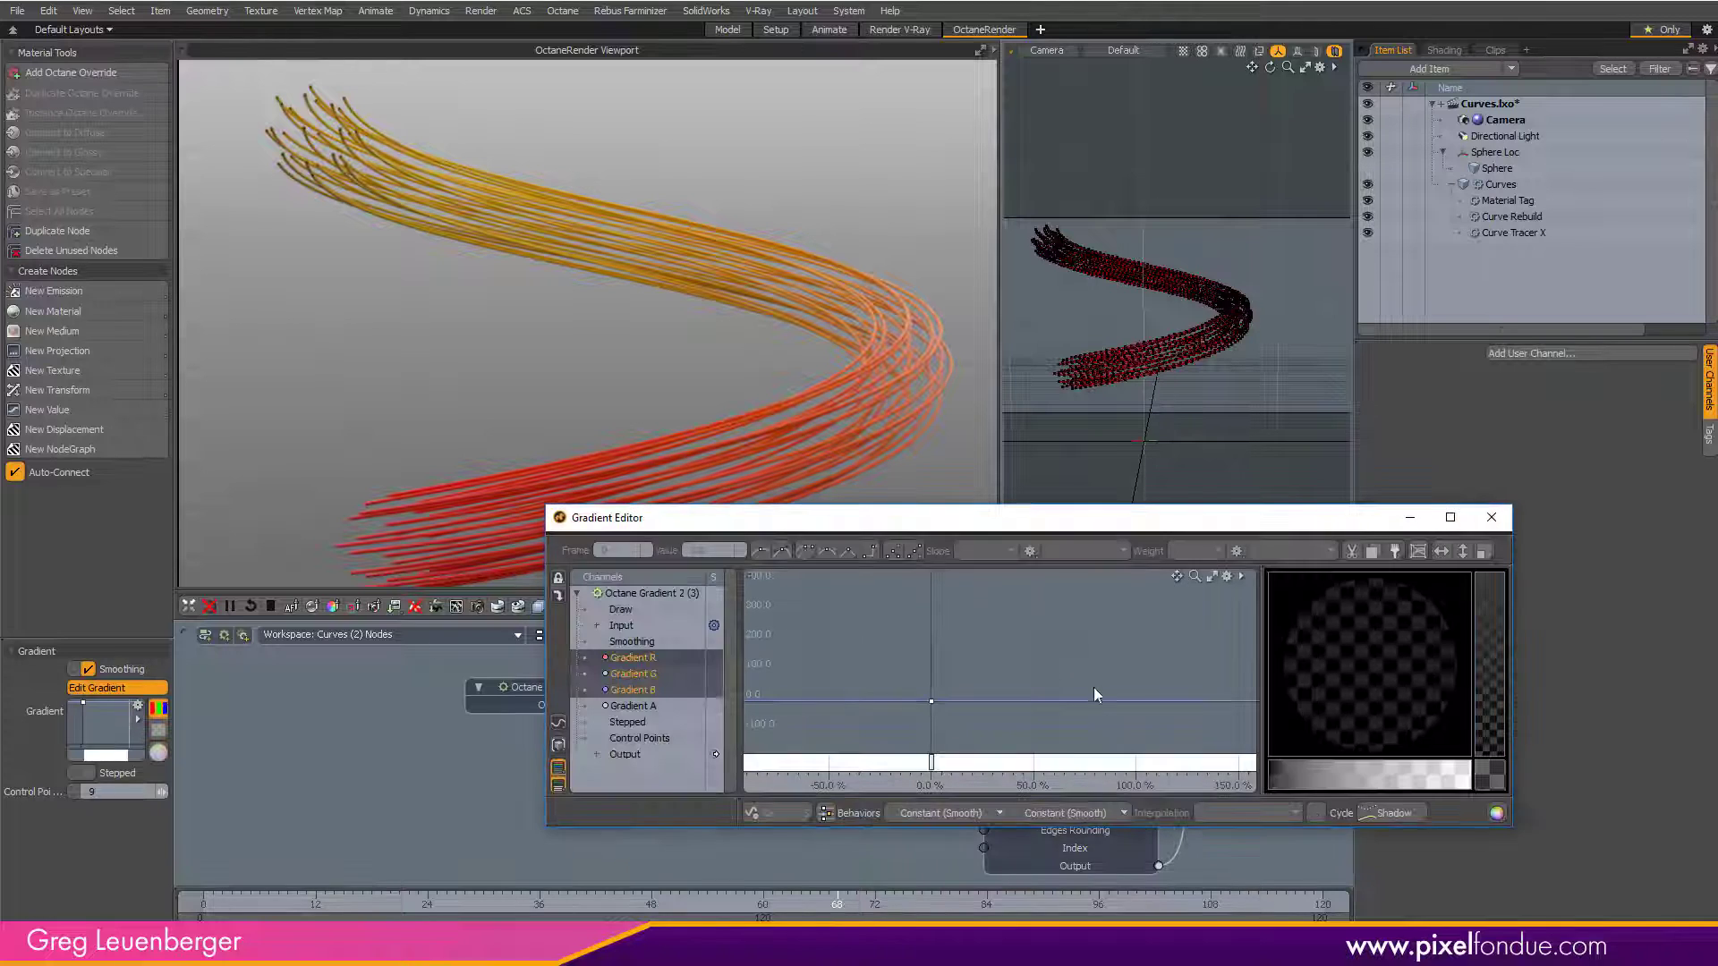
left_click(1139, 703)
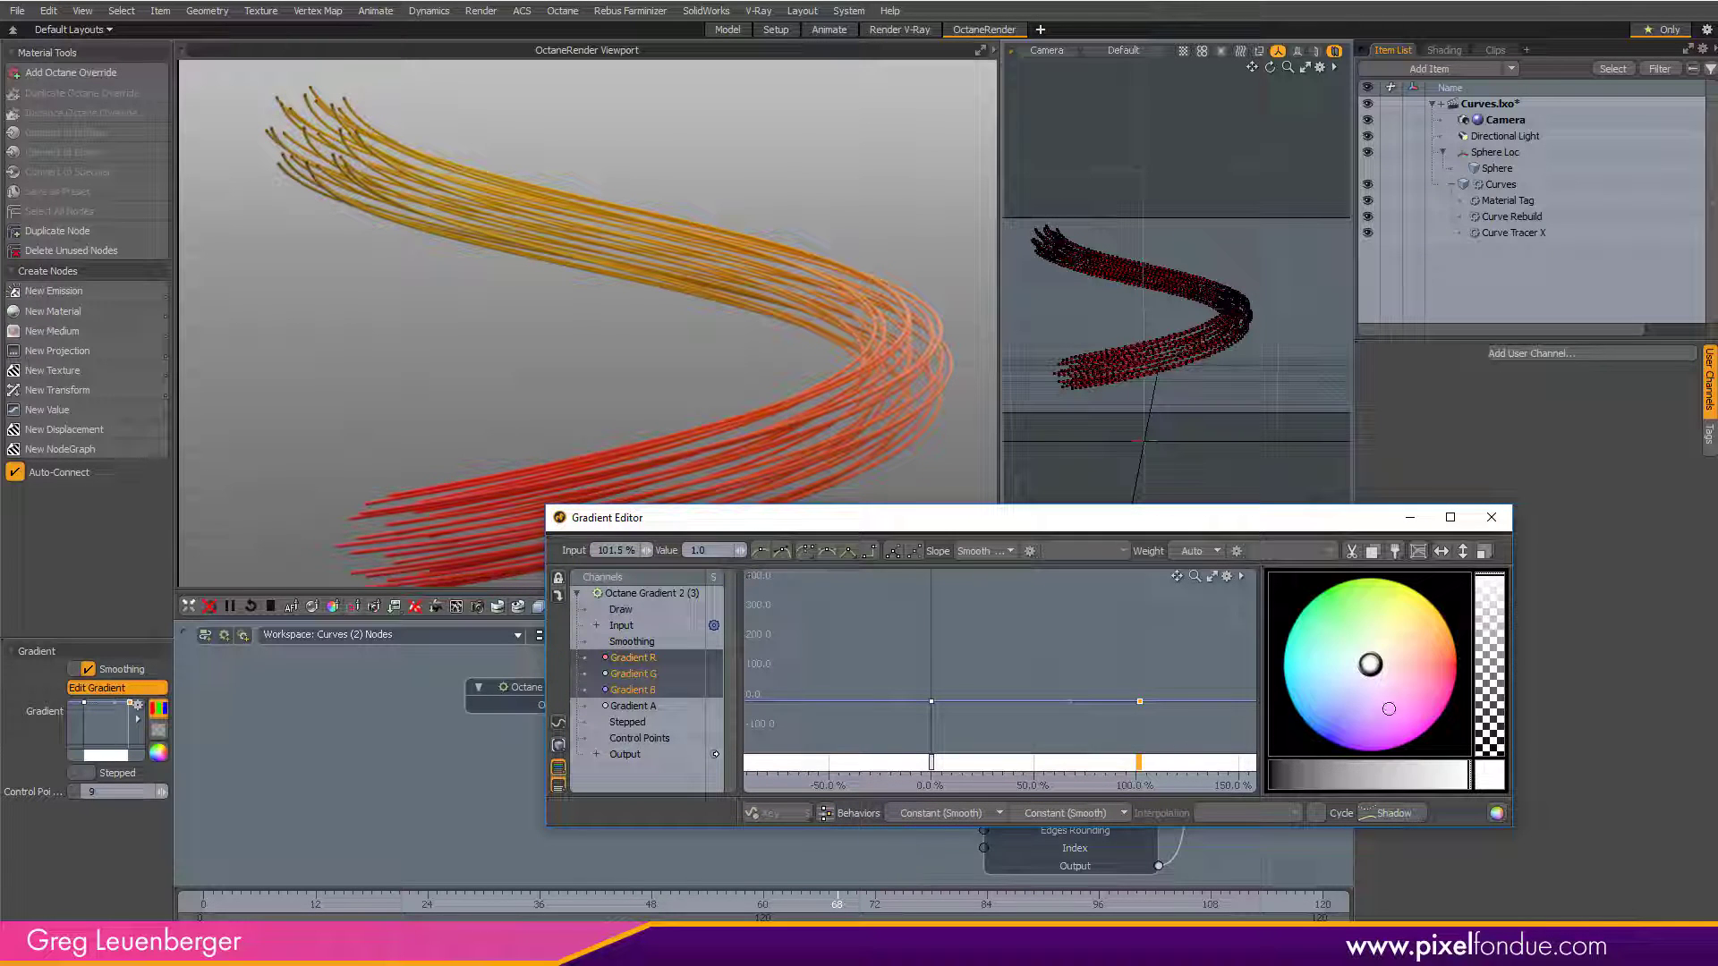
left_click_drag(1459, 775, 1269, 778)
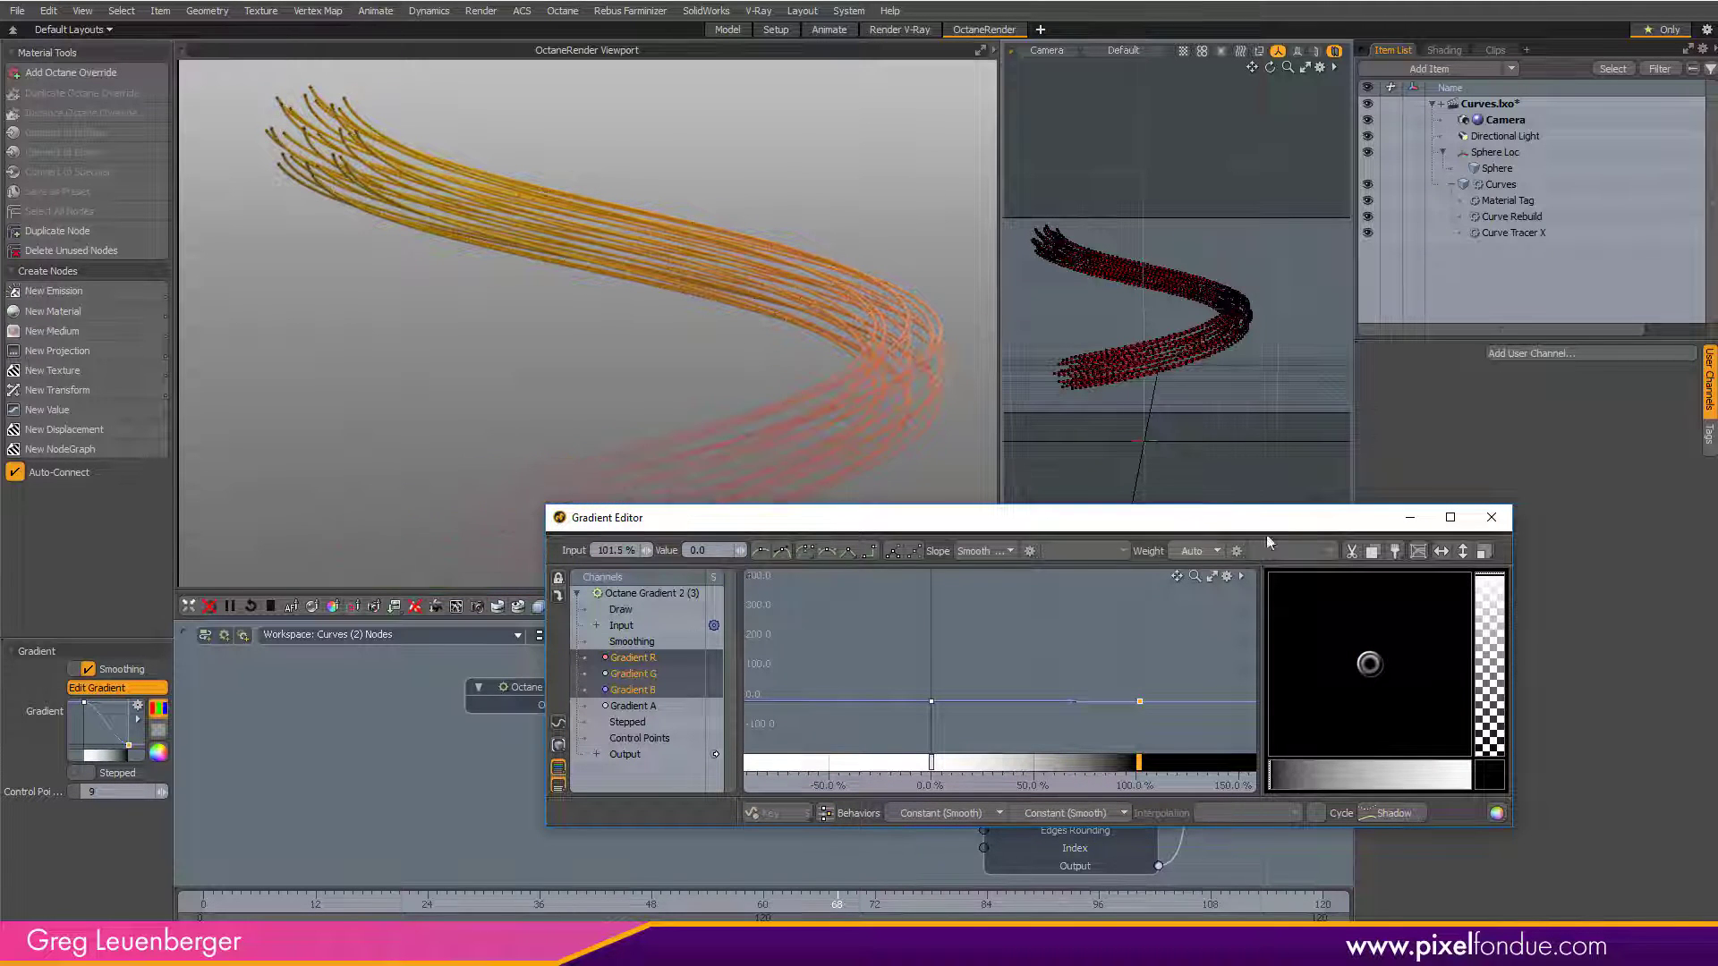
left_click(1491, 517)
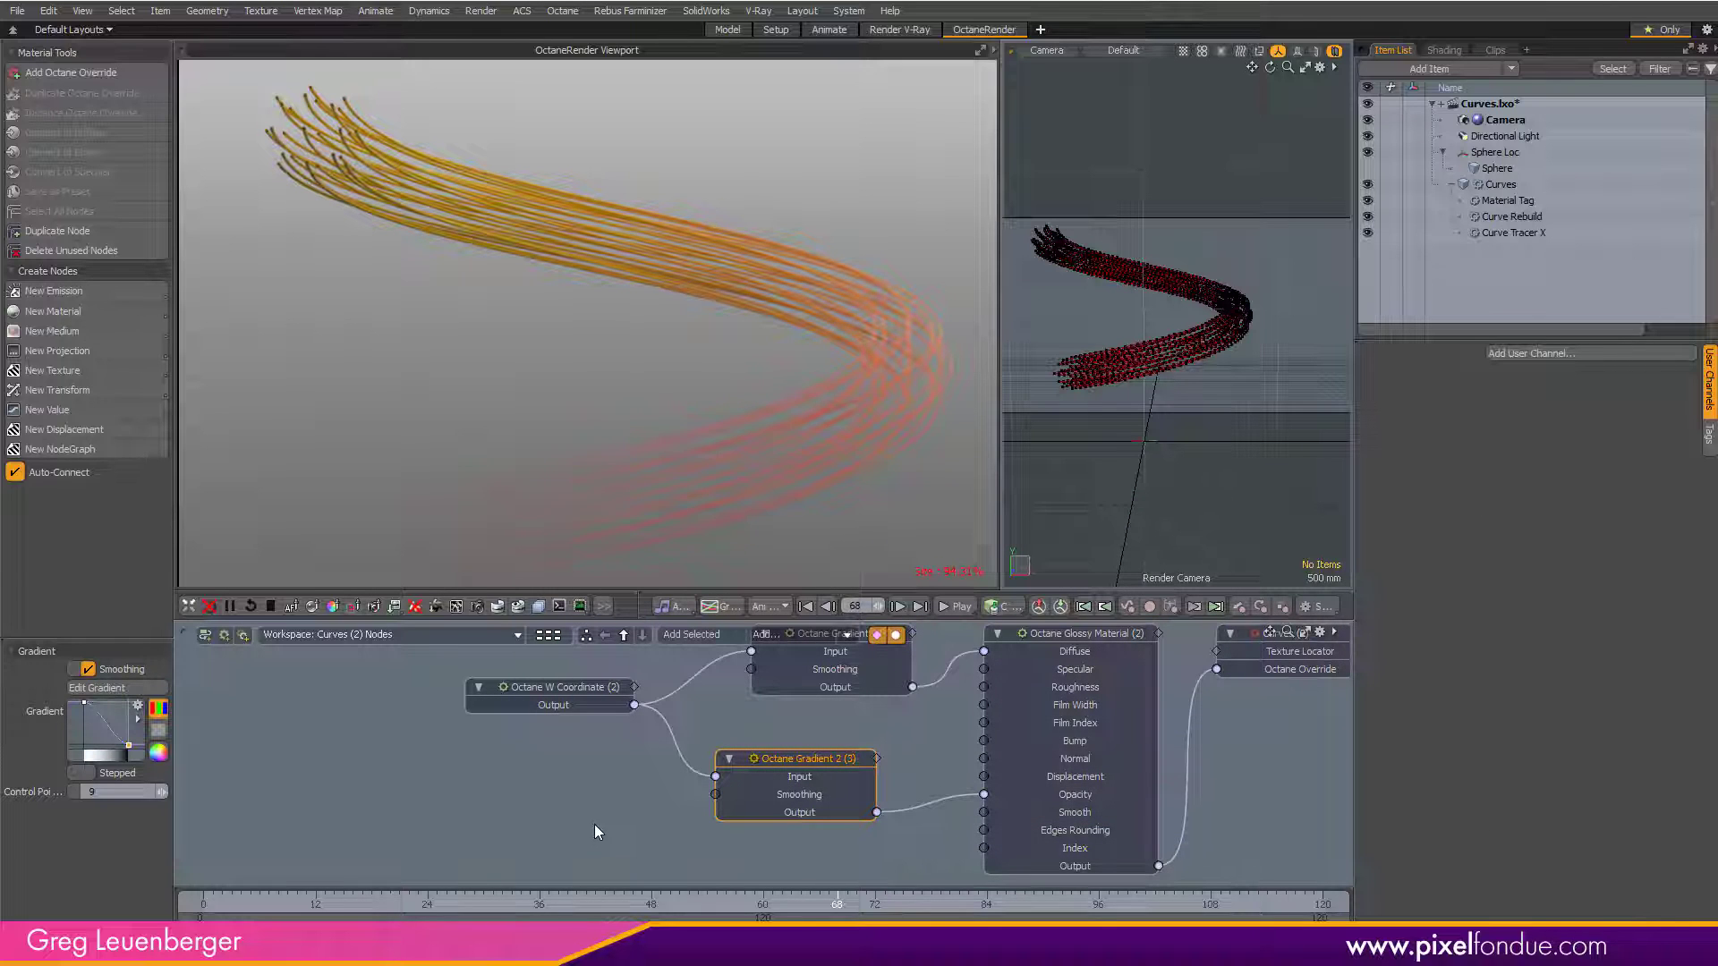